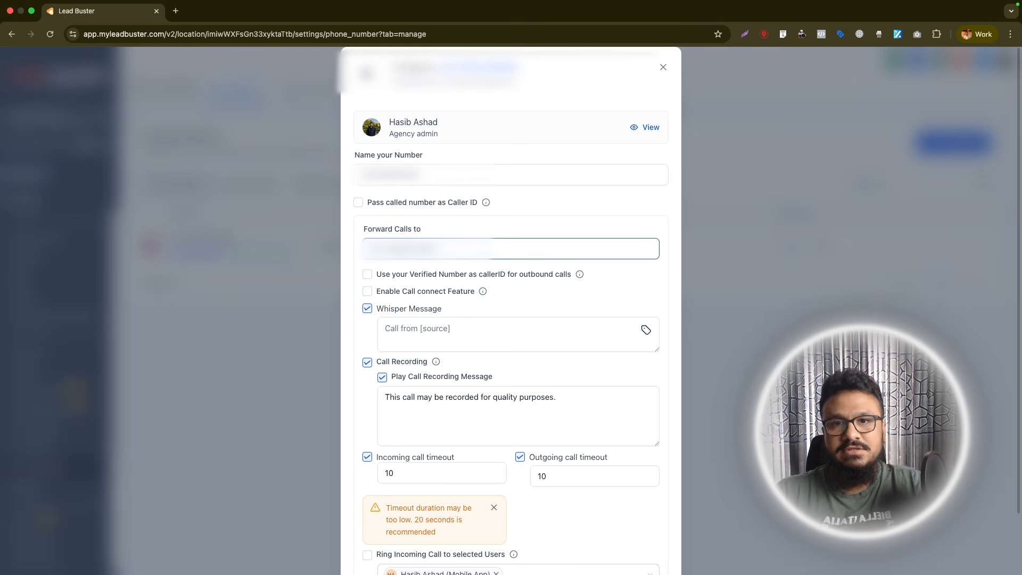
Step: Close the phone number's configuration, go to the Voice AI section of AI Agents and dismiss the contest banner
click(663, 68)
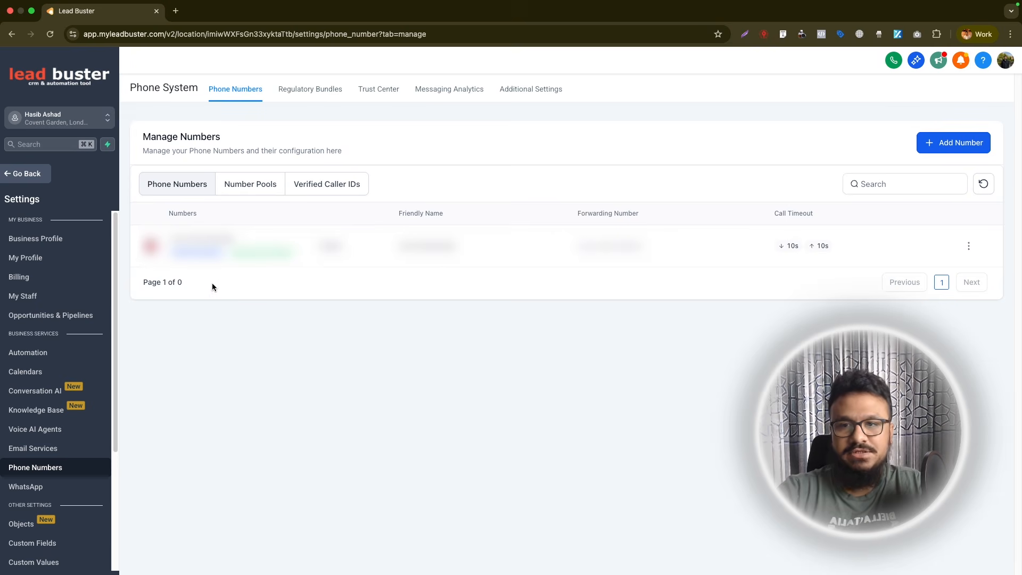
click(24, 174)
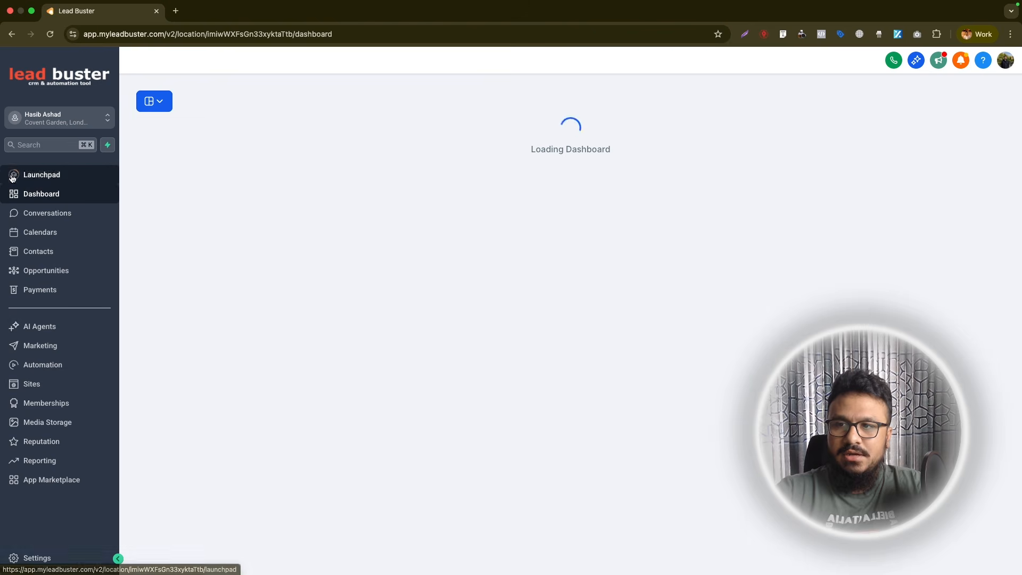
click(48, 327)
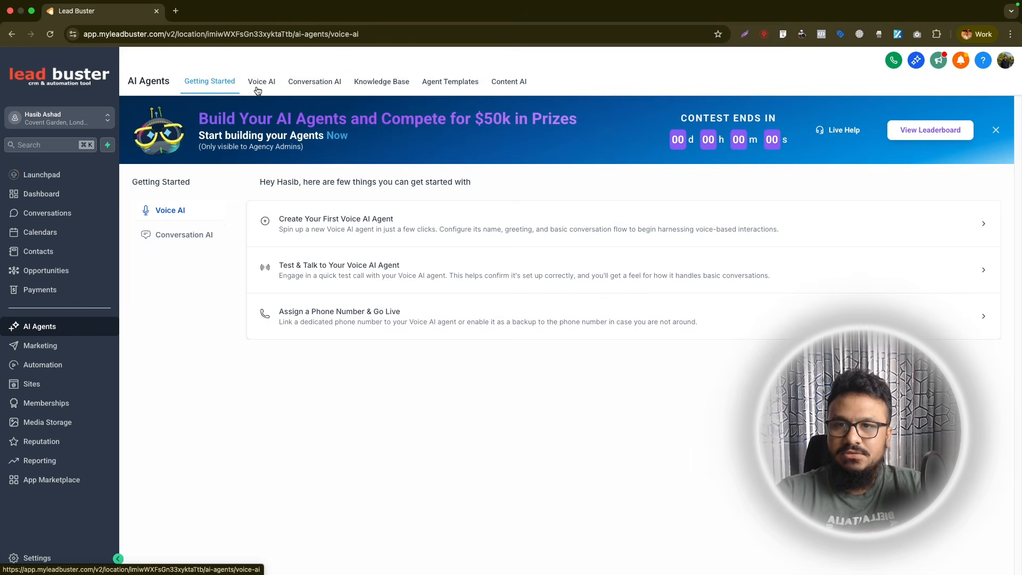
click(260, 85)
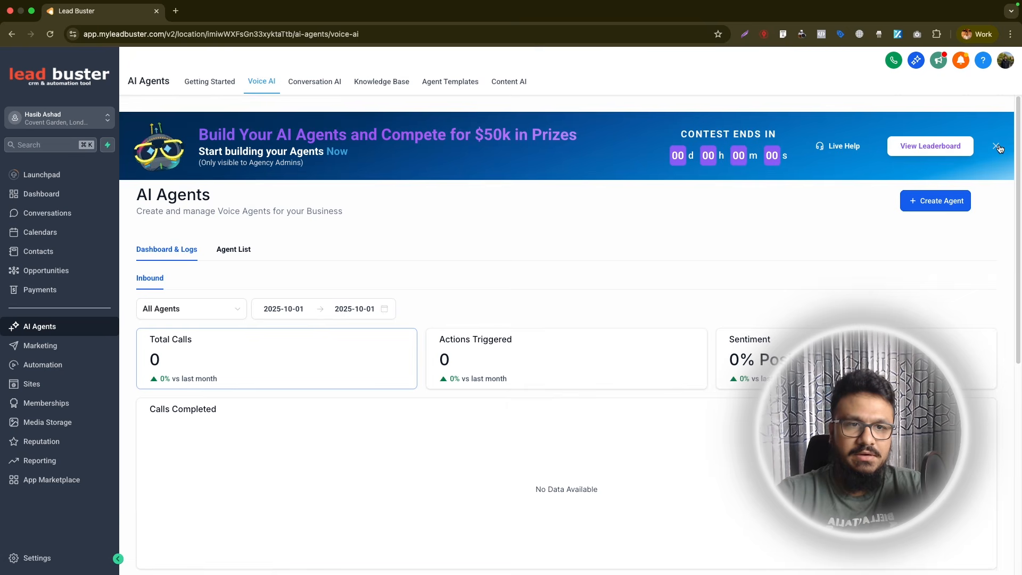
click(997, 146)
Step: Start creating a custom Voice AI agent from scratch instead of a marketplace one
click(925, 164)
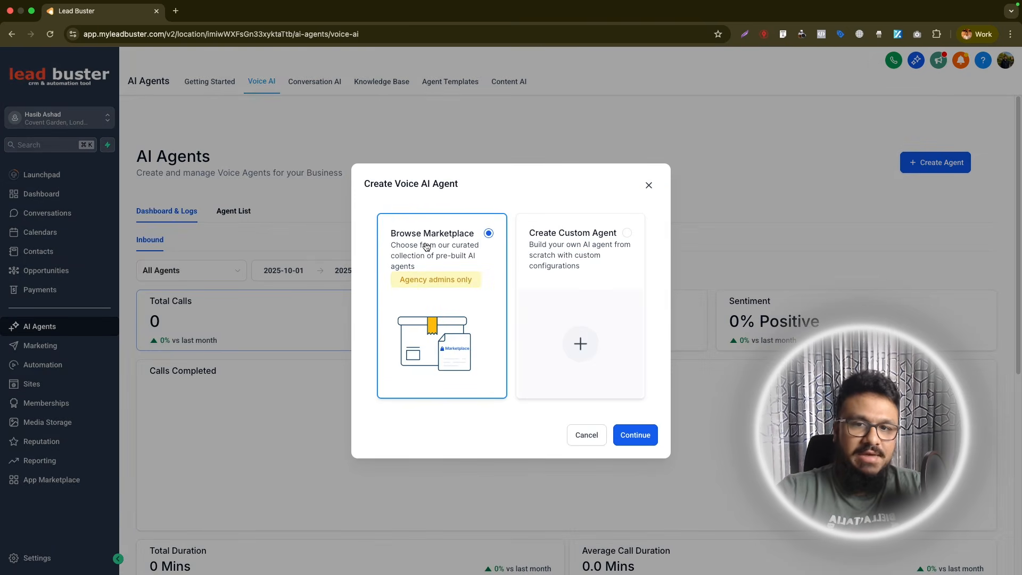
click(602, 252)
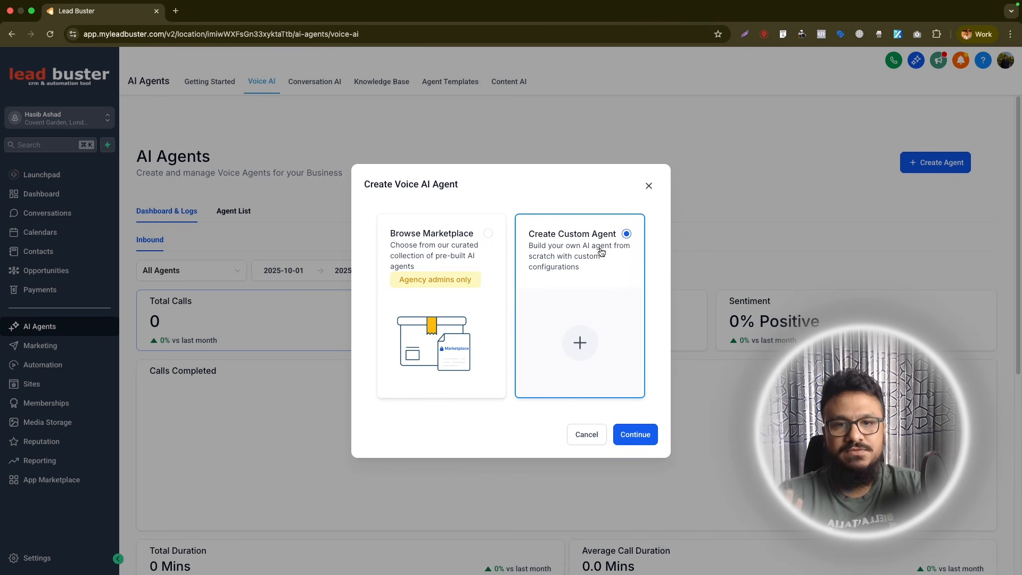
click(632, 429)
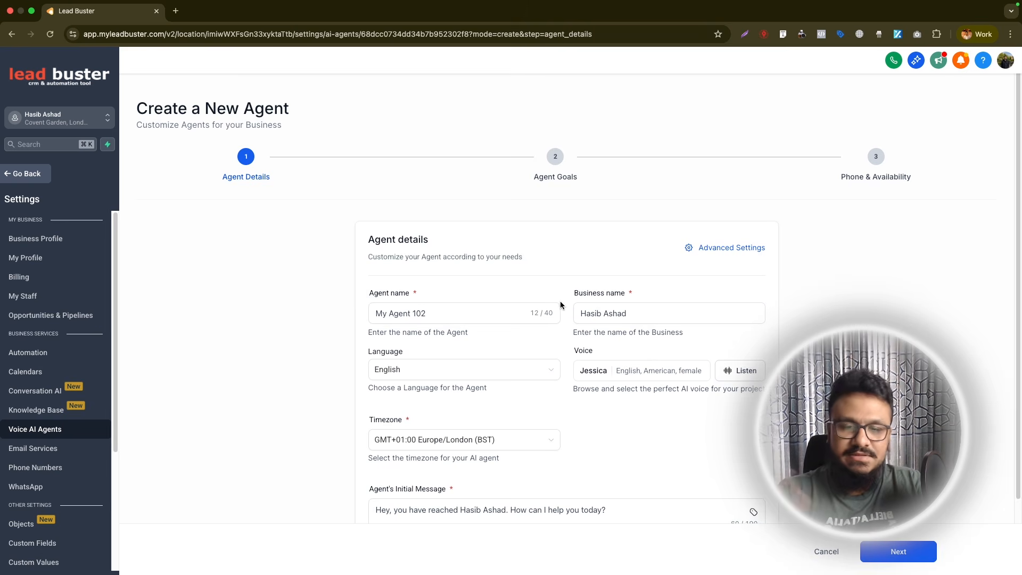
Step: Fill in the agent details with agent name "My Agency's AI Receptionist", business name "Awesome Agency" and language English
scroll(561, 301, down, 3)
drag(456, 237, 355, 236)
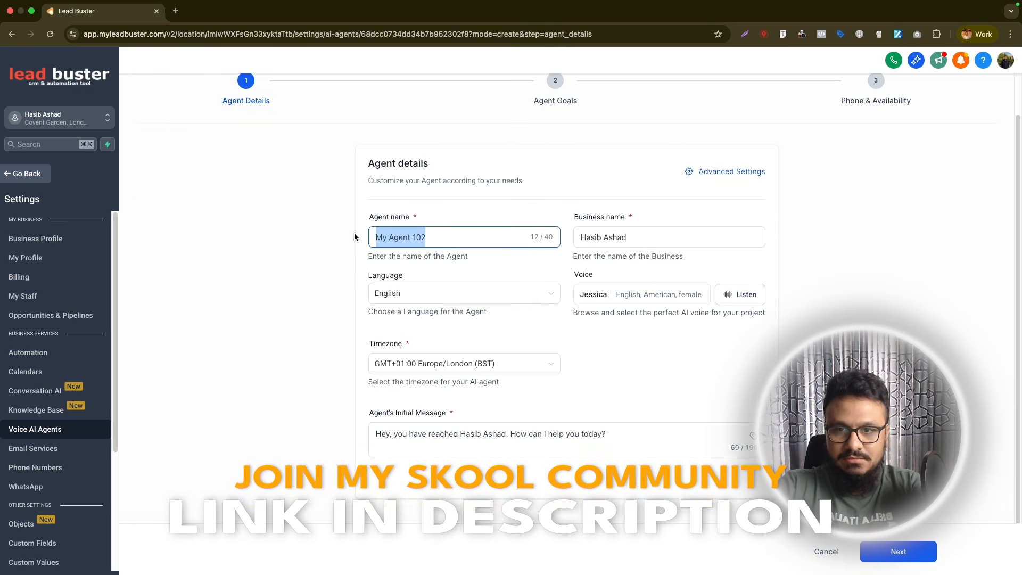
text(My Agency's AI Receptionist)
key(Tab)
text(A)
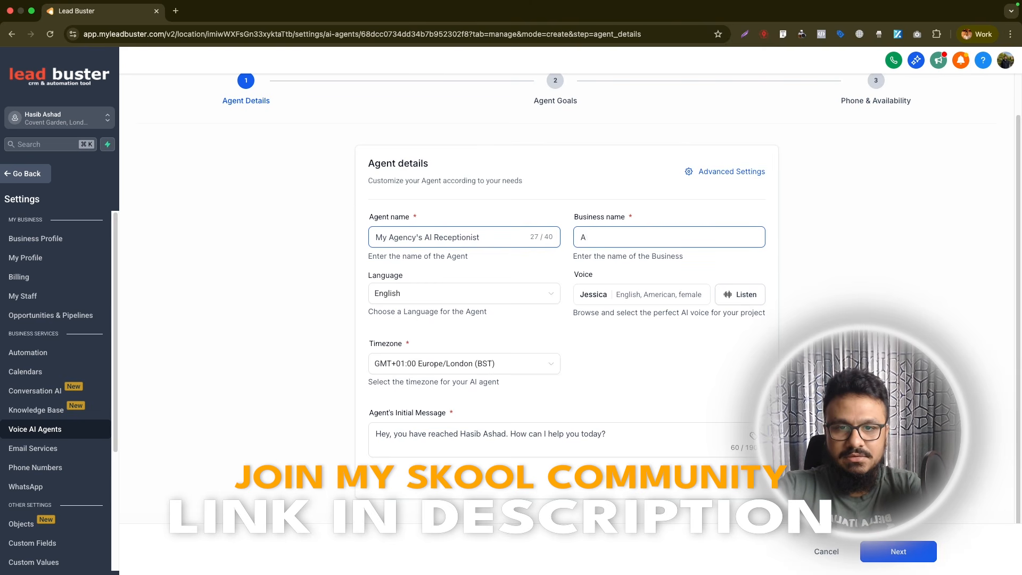
text(aw)
key(BackSpace)
key(BackSpace)
text(wesome Agency)
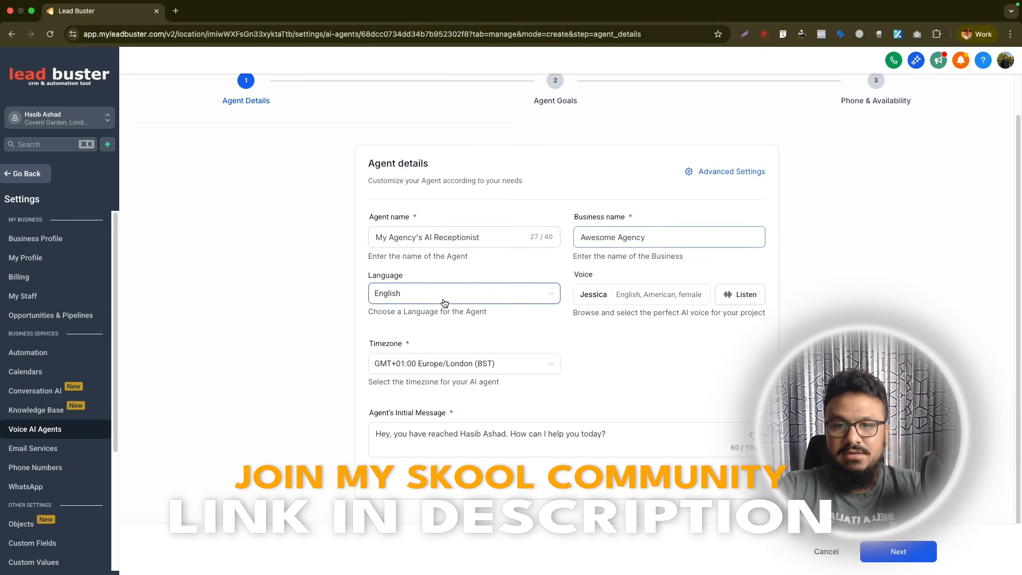
click(445, 304)
click(377, 317)
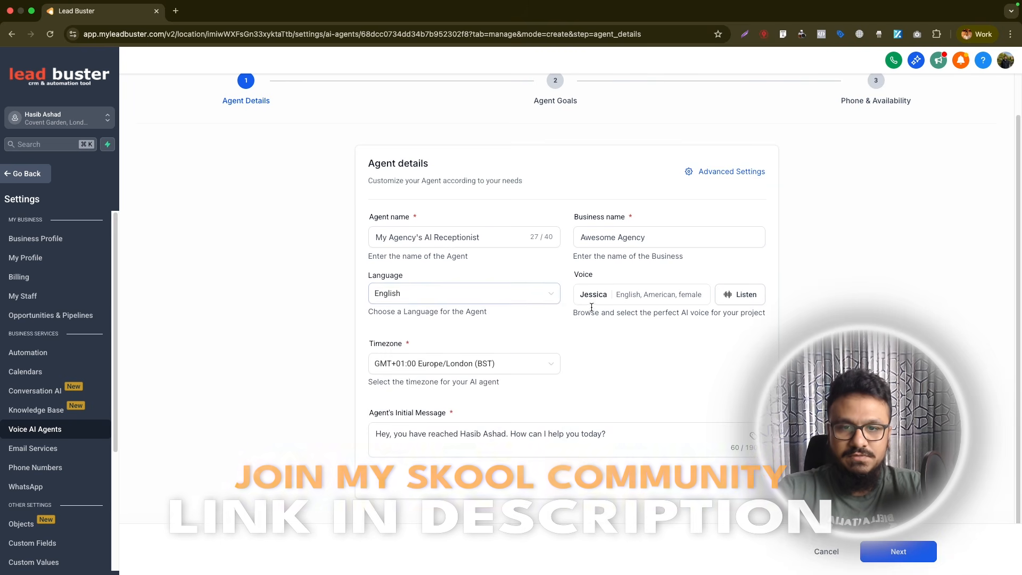
Step: Open the agent's voice selection and filter the English voices to British accent and Female gender
click(632, 301)
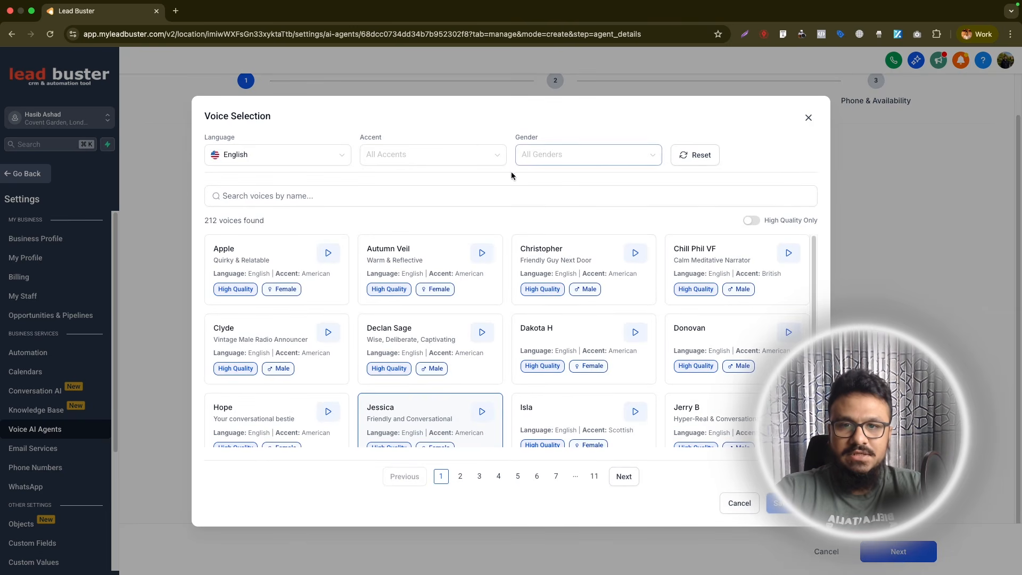
scroll(514, 342, down, 1)
scroll(514, 343, down, 3)
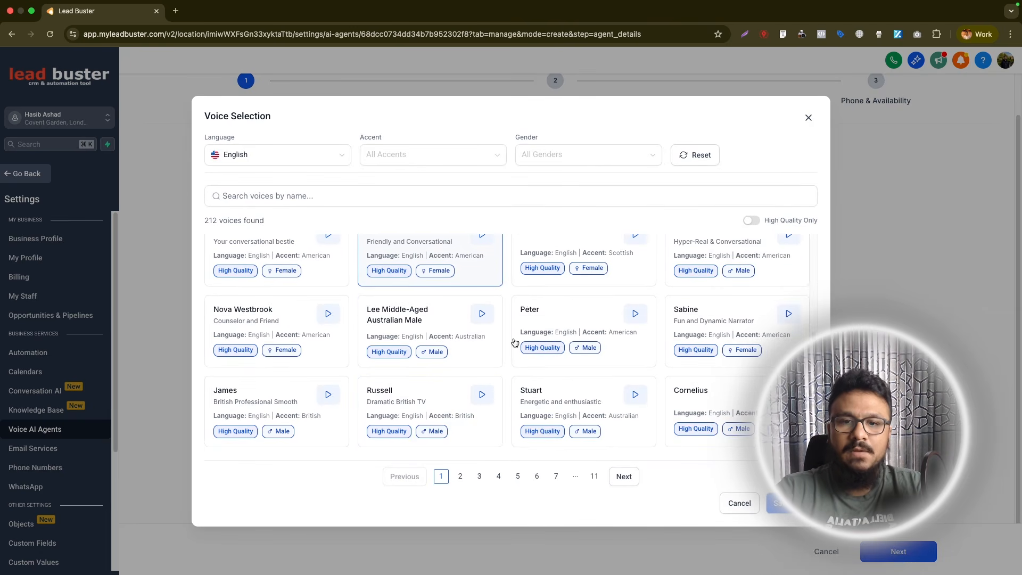
scroll(514, 342, up, 4)
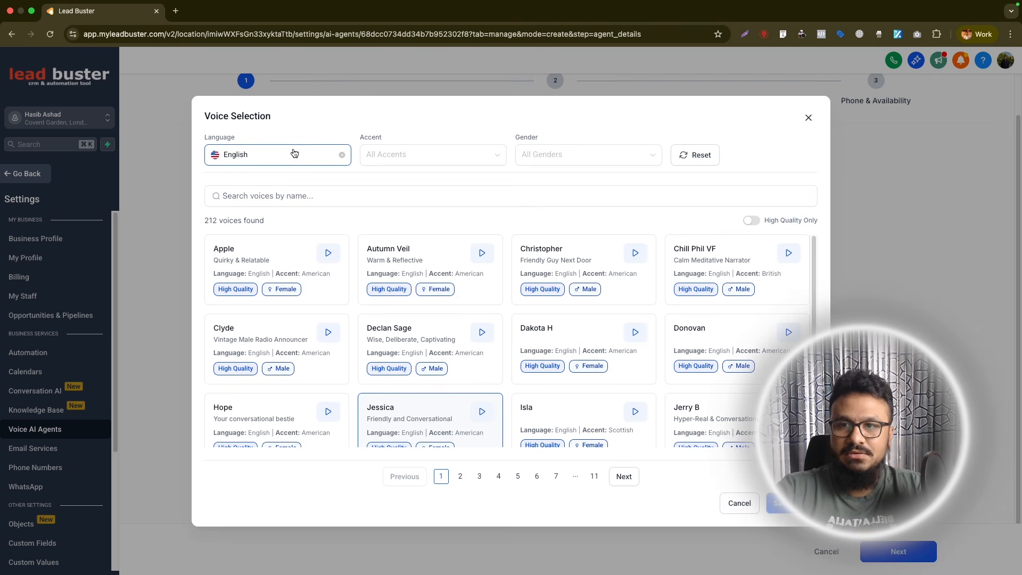
click(413, 156)
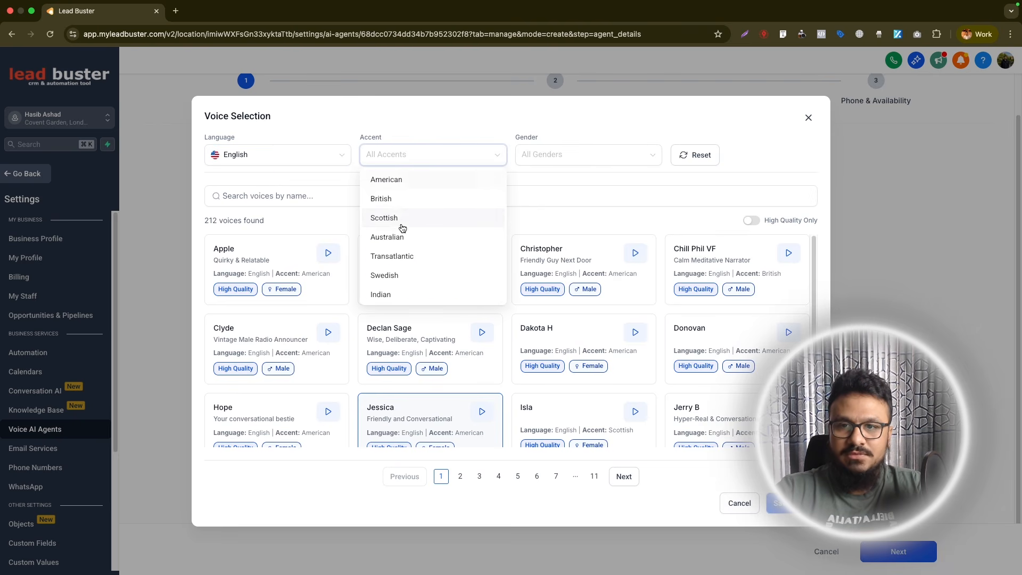
scroll(403, 251, down, 3)
scroll(405, 250, up, 3)
click(431, 178)
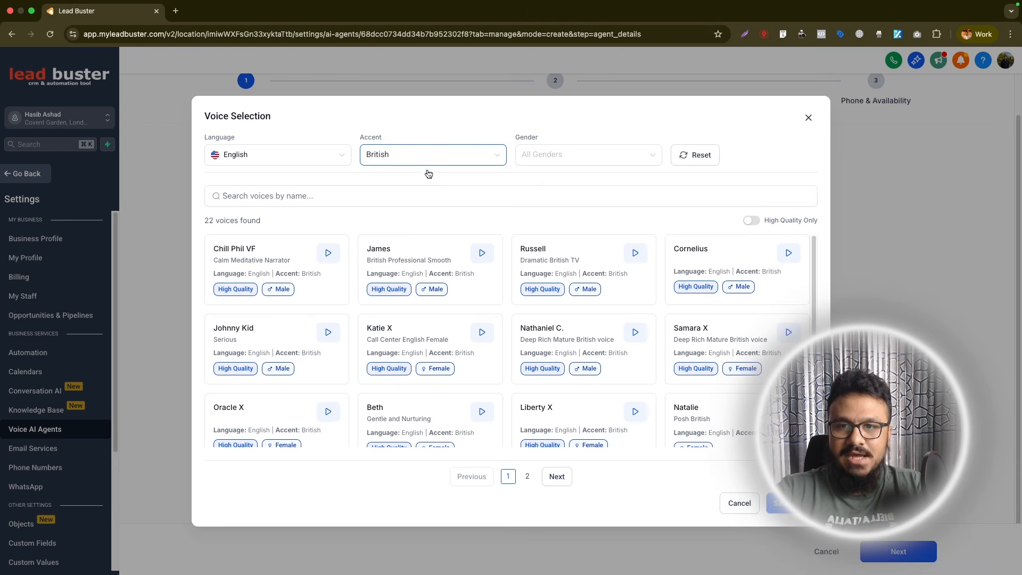
click(571, 164)
click(554, 177)
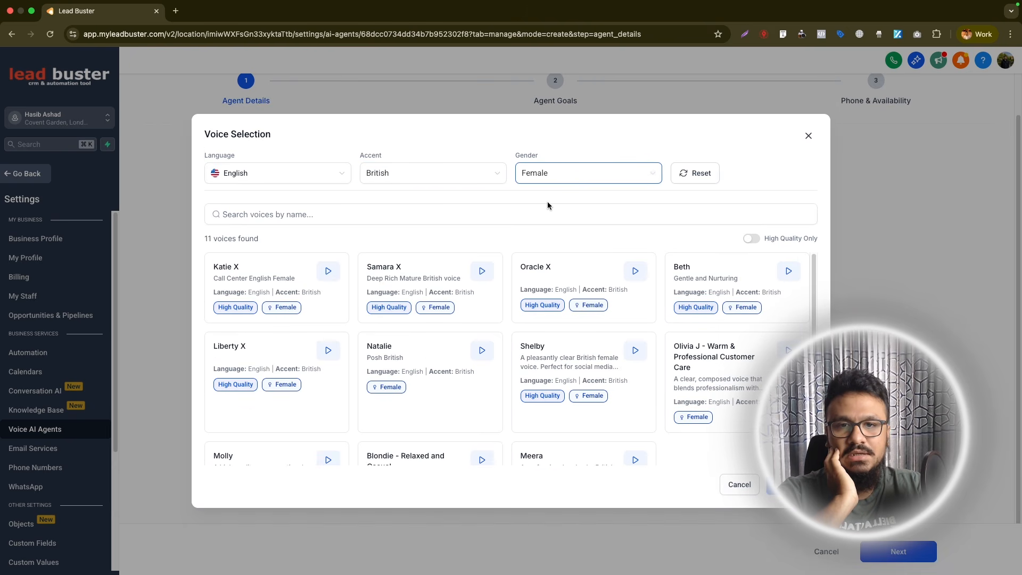
Step: Preview the voices Beth, Shelby and Natalie, and set Shelby as the agent's voice
scroll(587, 315, down, 2)
scroll(692, 293, up, 2)
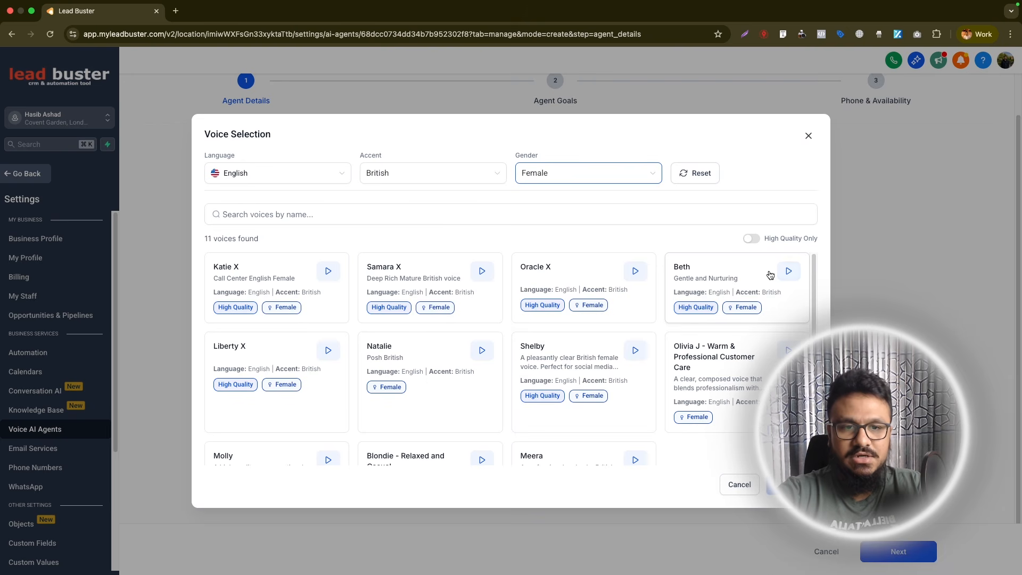
click(790, 271)
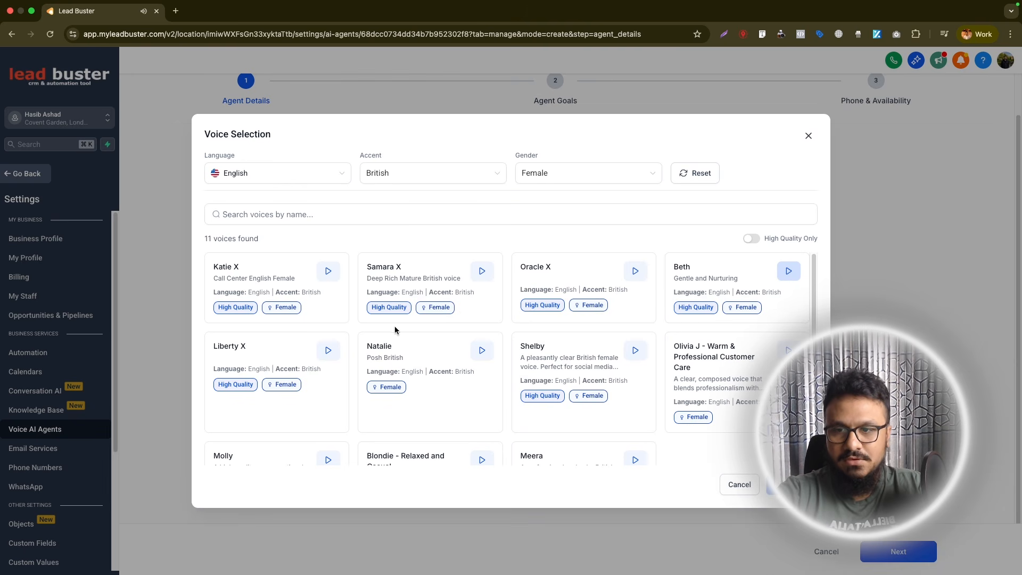
click(636, 350)
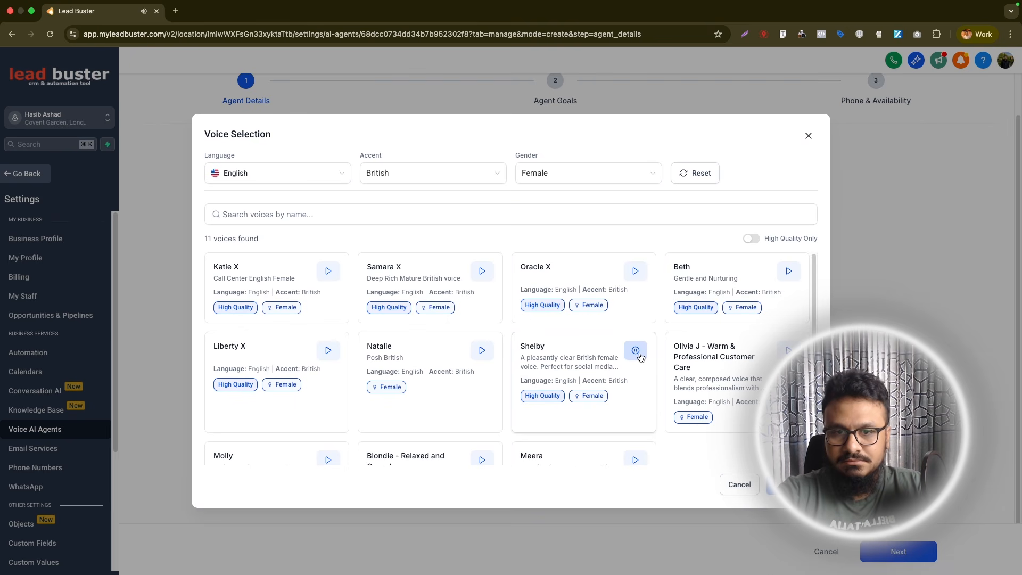
click(640, 356)
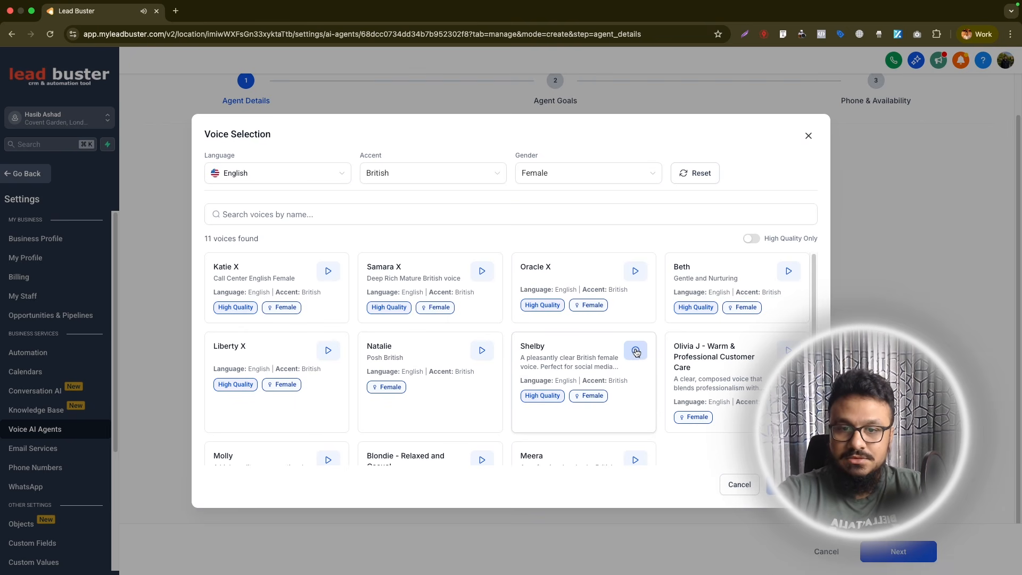
click(478, 352)
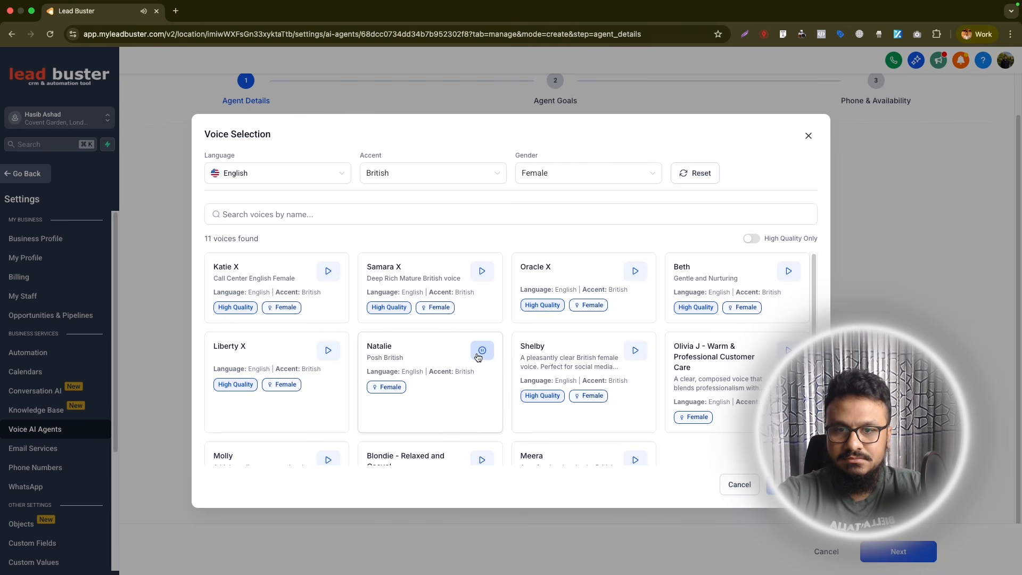
scroll(471, 359, down, 2)
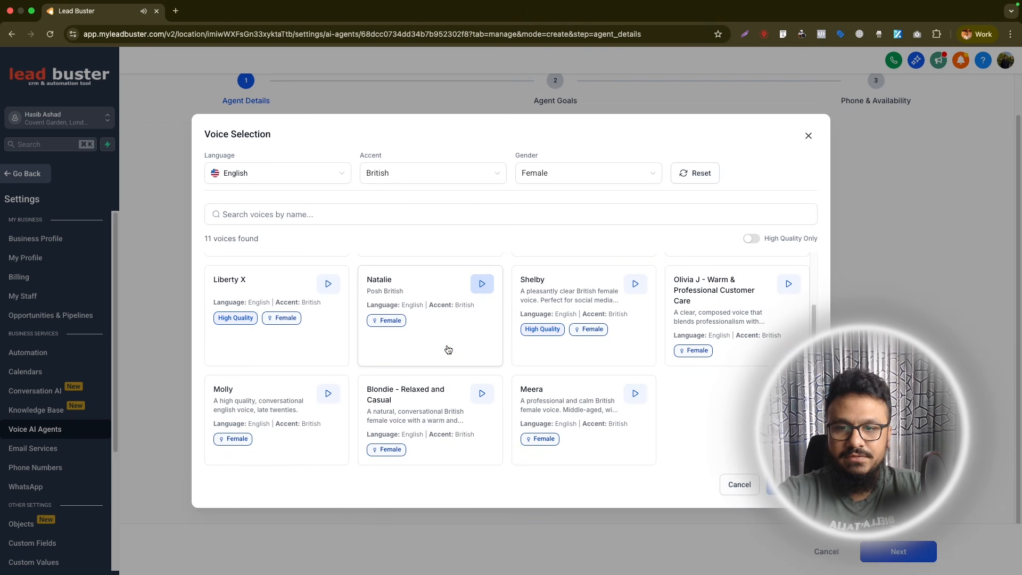
scroll(560, 330, up, 2)
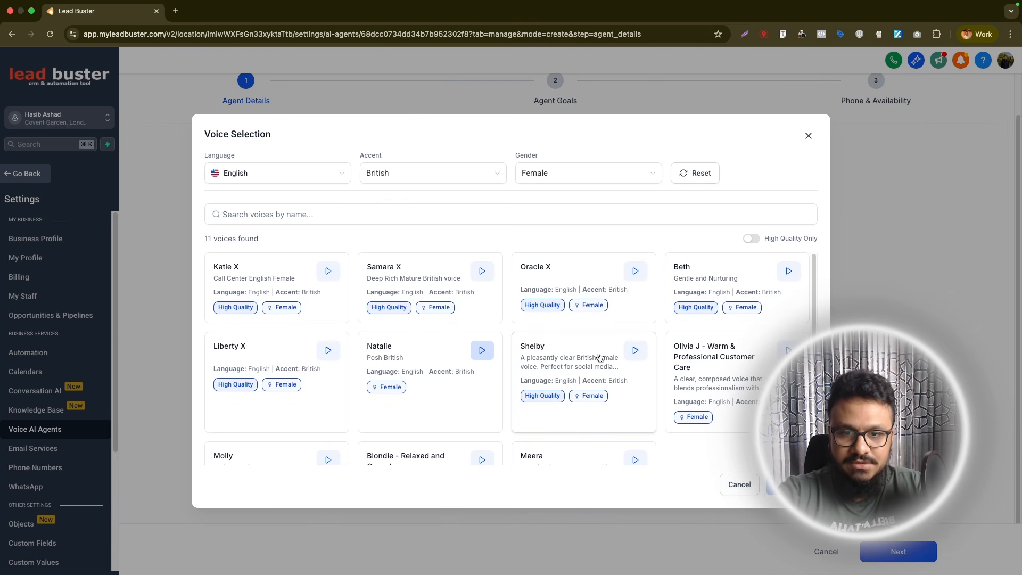
click(597, 372)
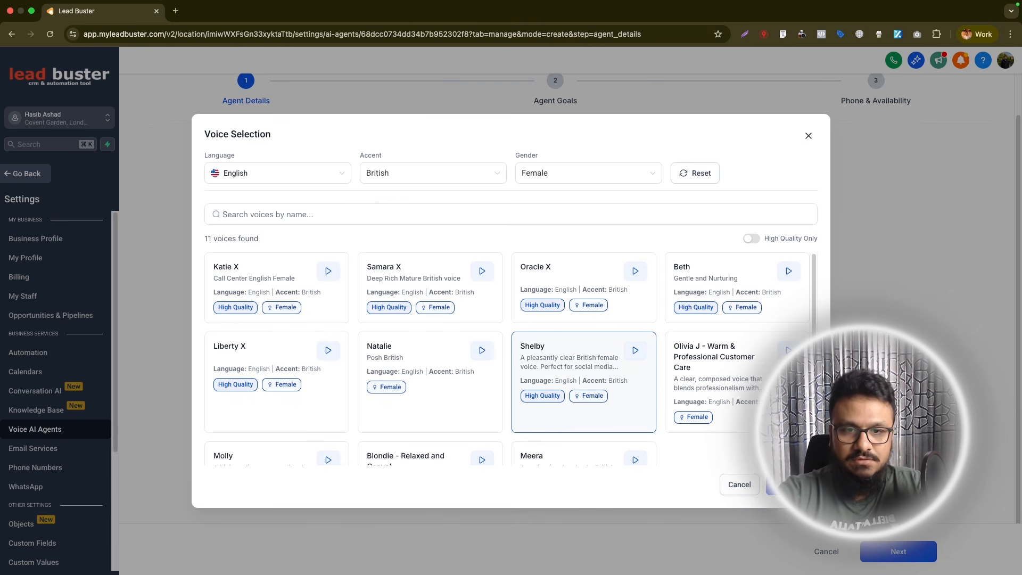
click(795, 486)
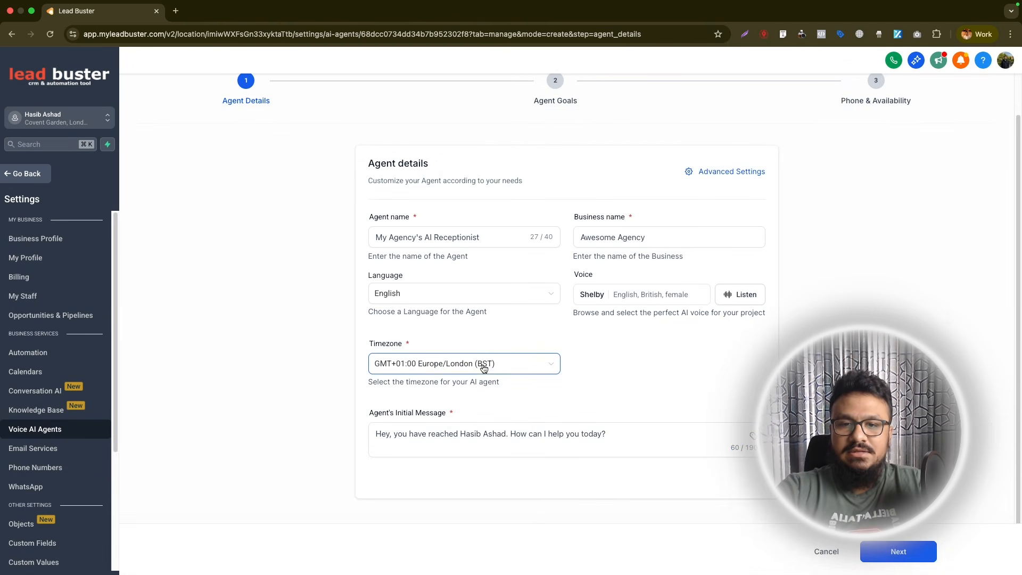
Step: Replace the agent's initial message with "Hey there, thanks for calling Awesome Agency. Can I get your name please?"
click(493, 434)
key(super+a)
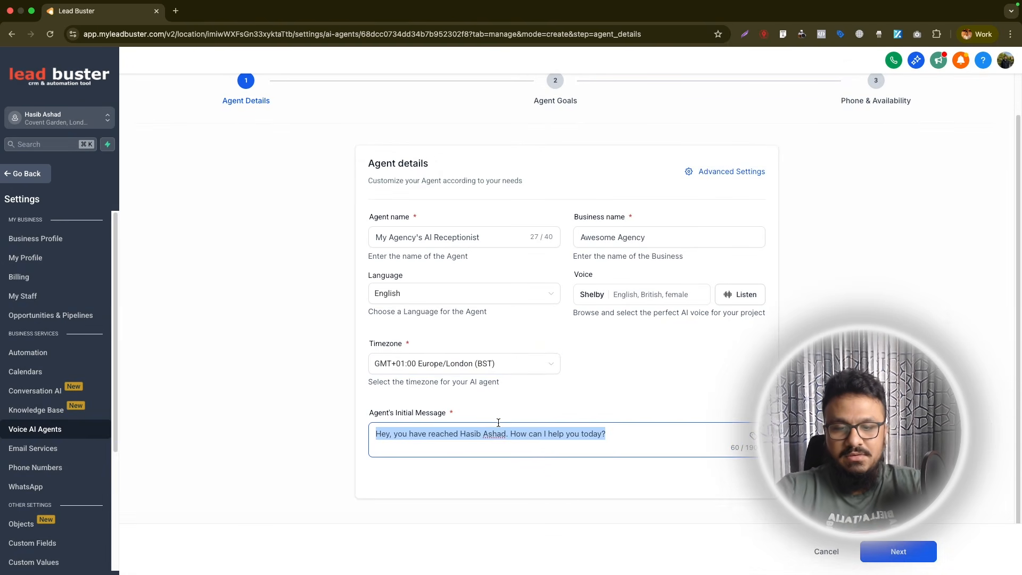
text(Hey there, tha)
text(nks for calling Awesome Agency. Ho)
text(n I get your name please?)
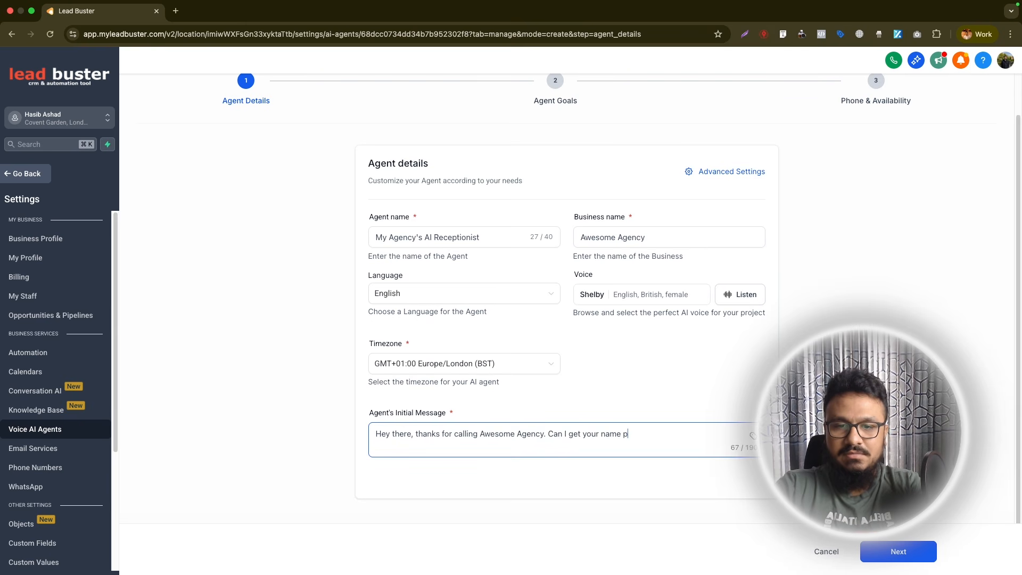
Step: Set the maximum call time to 15 minutes in the agent's advanced settings and expand the Agent Behavior options
click(716, 171)
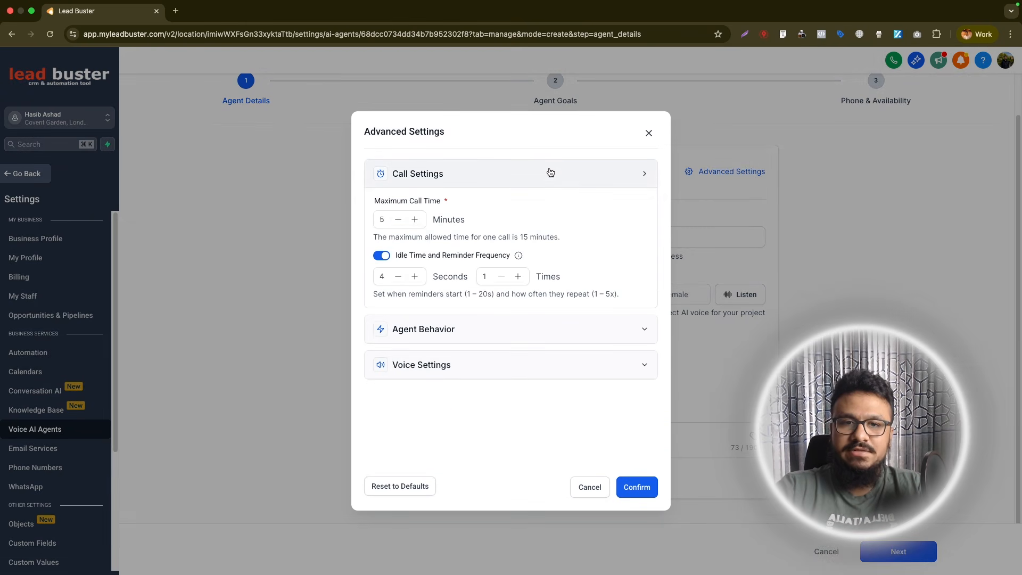
click(479, 329)
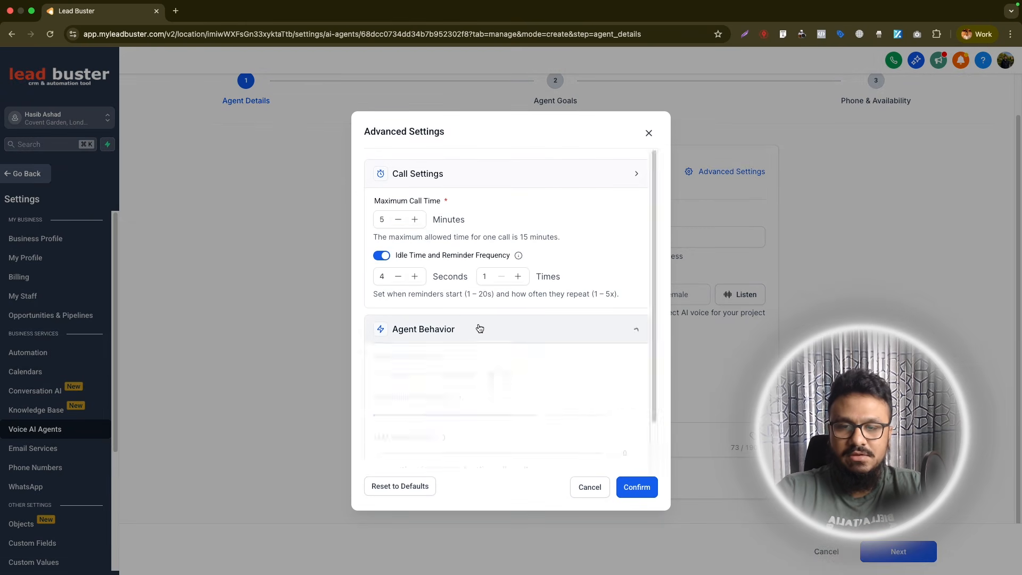
click(381, 218)
double_click(379, 217)
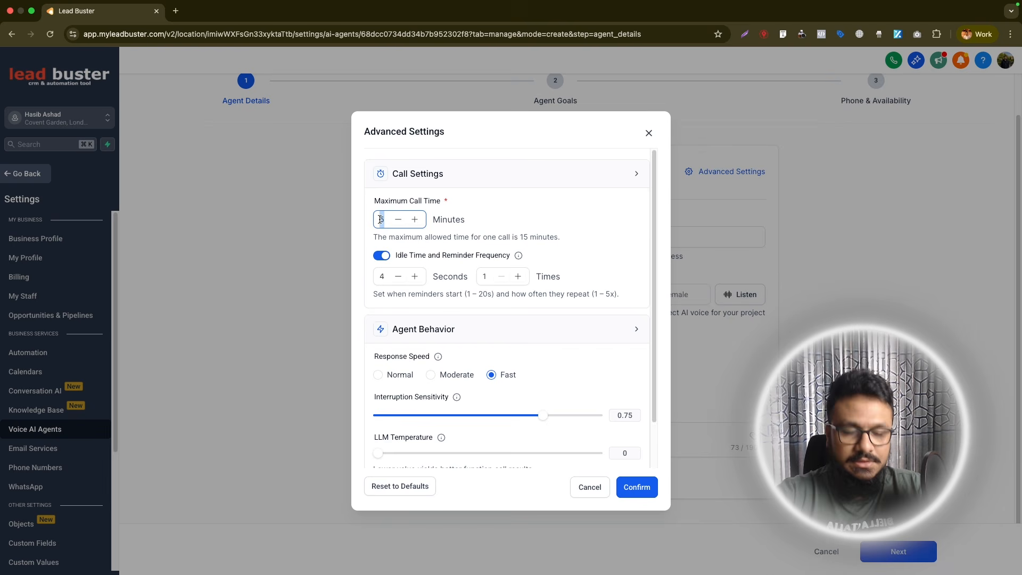
text(15)
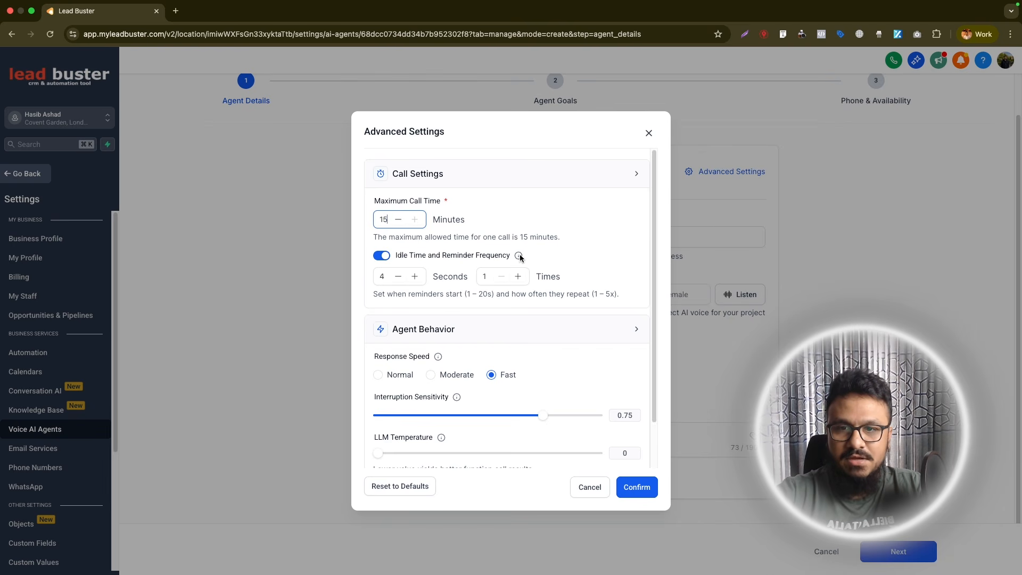
Step: Set the idle time reminder to start after 6 seconds and repeat 2 times
mouse_move(520, 256)
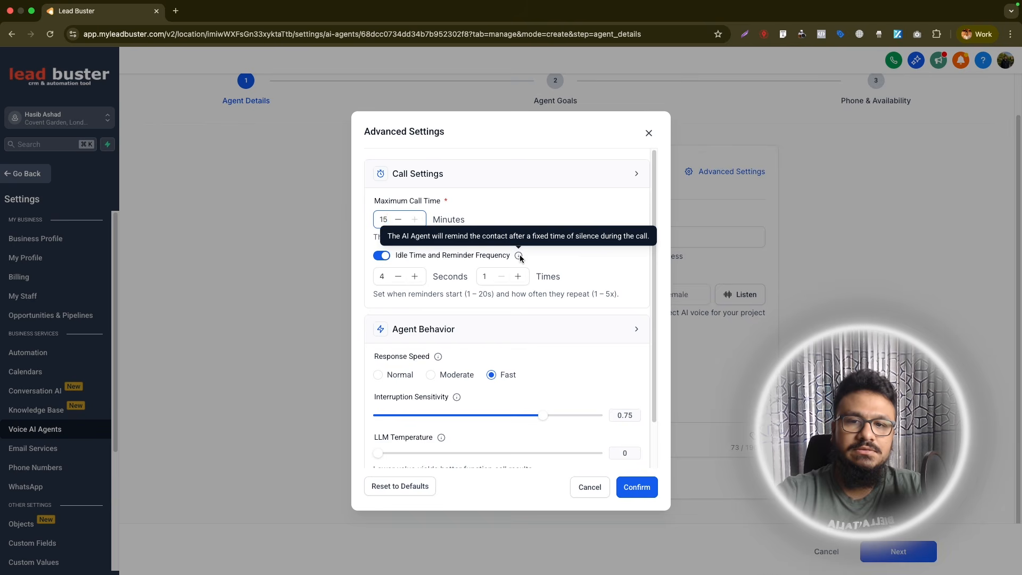
click(390, 283)
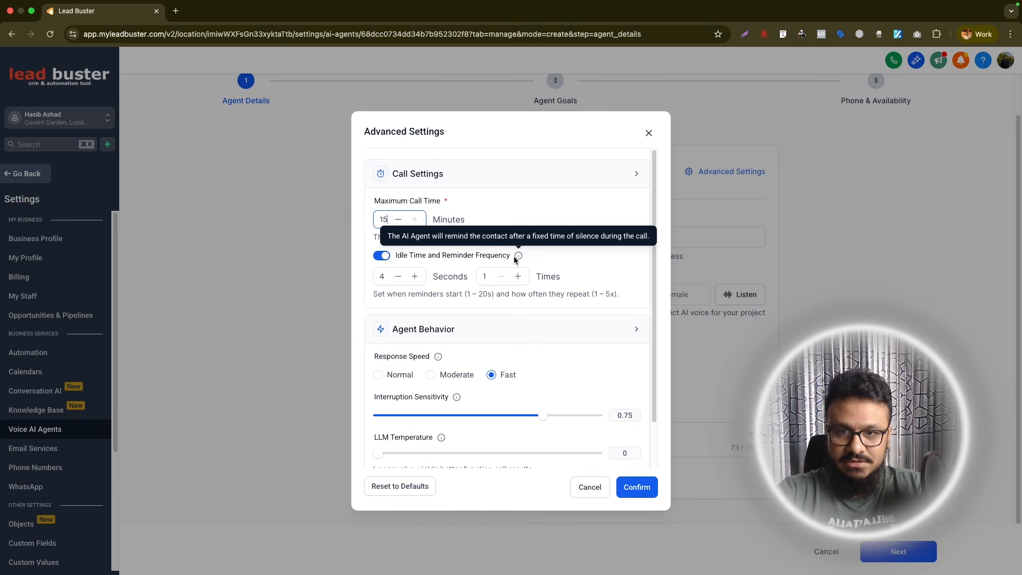
double_click(379, 276)
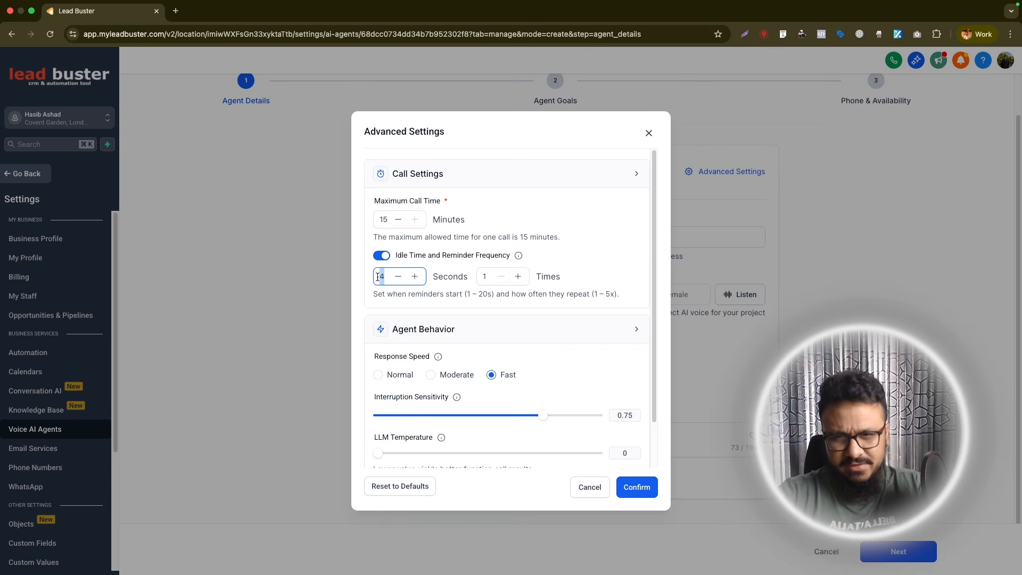
text(6)
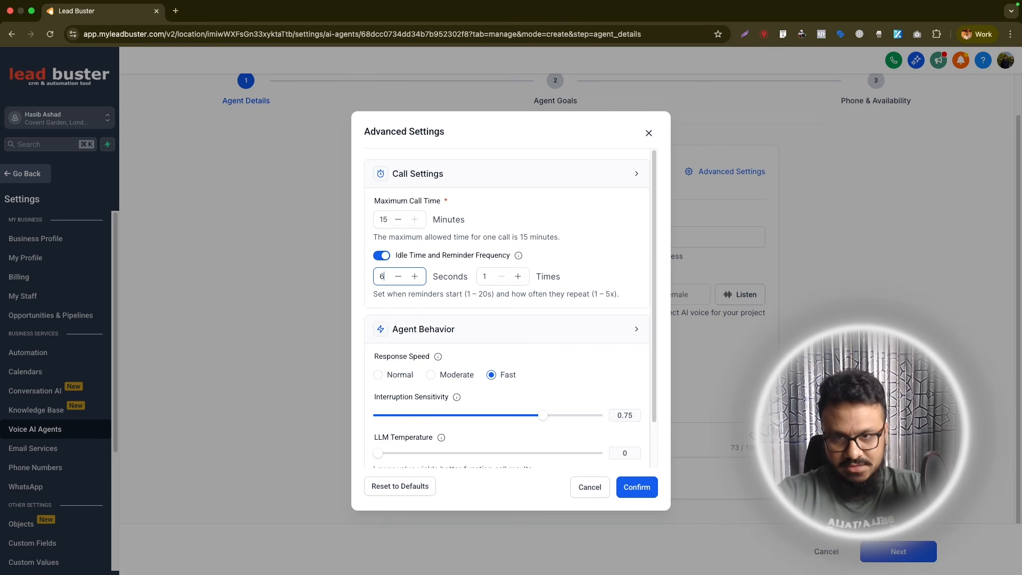
click(517, 277)
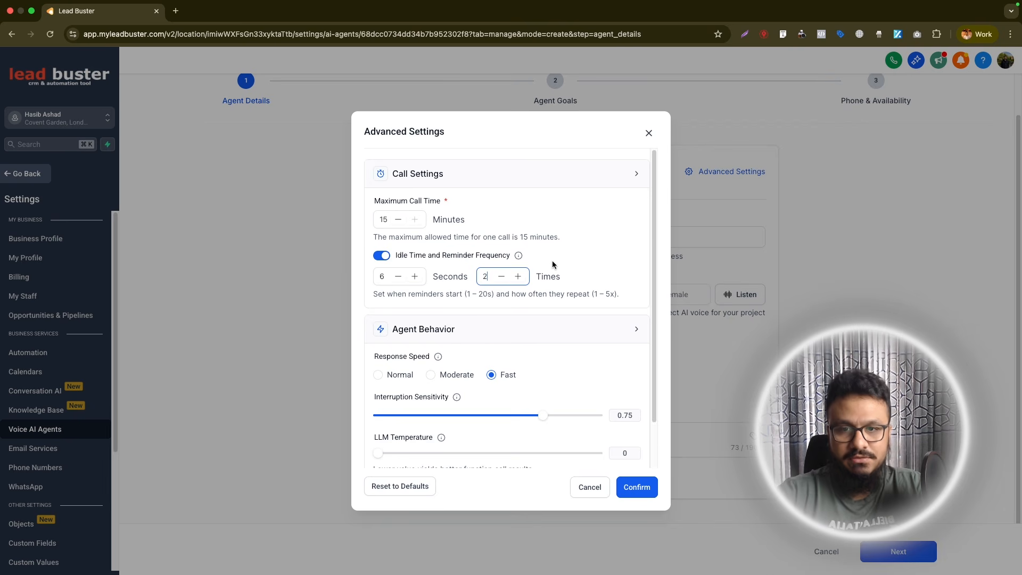
Step: Set the agent's response speed to Normal and its LLM temperature to 0
scroll(428, 326, down, 1)
scroll(429, 326, down, 3)
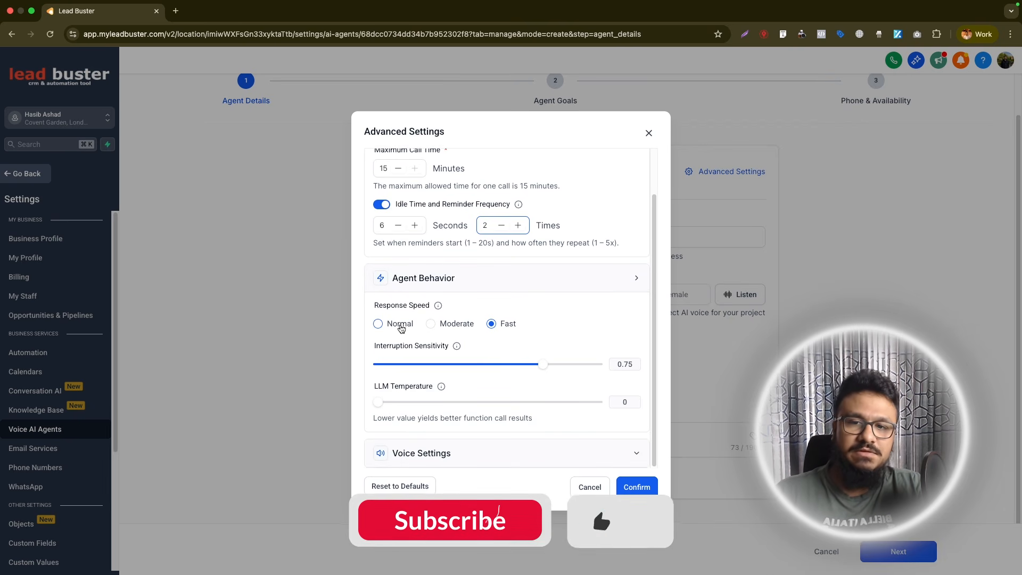
click(377, 326)
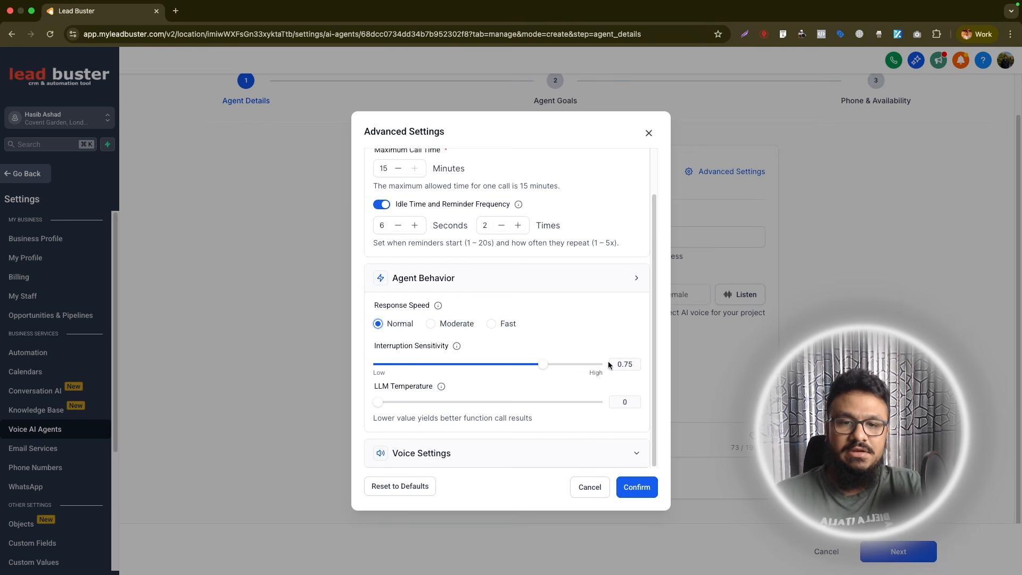
mouse_move(456, 348)
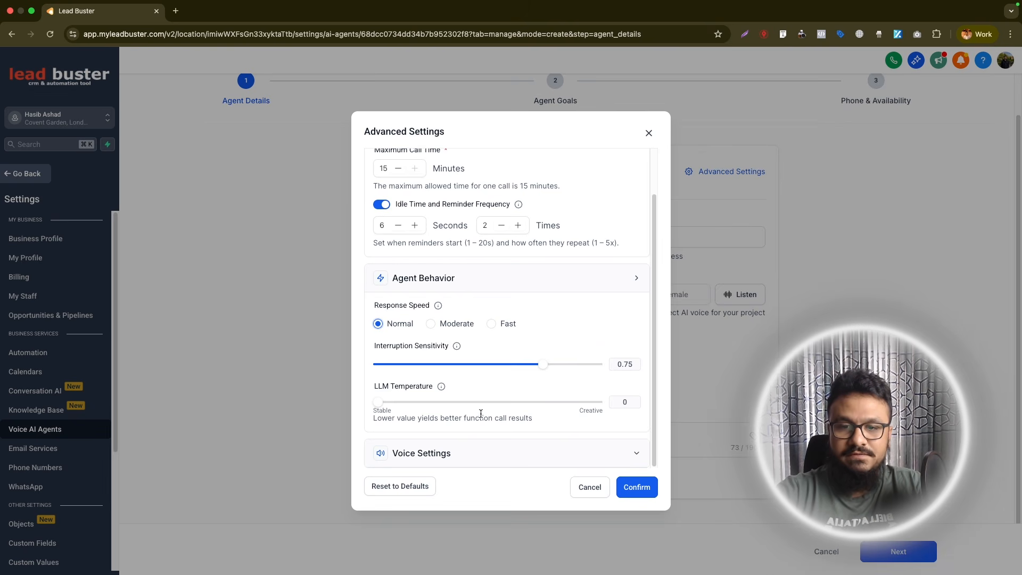
mouse_move(441, 387)
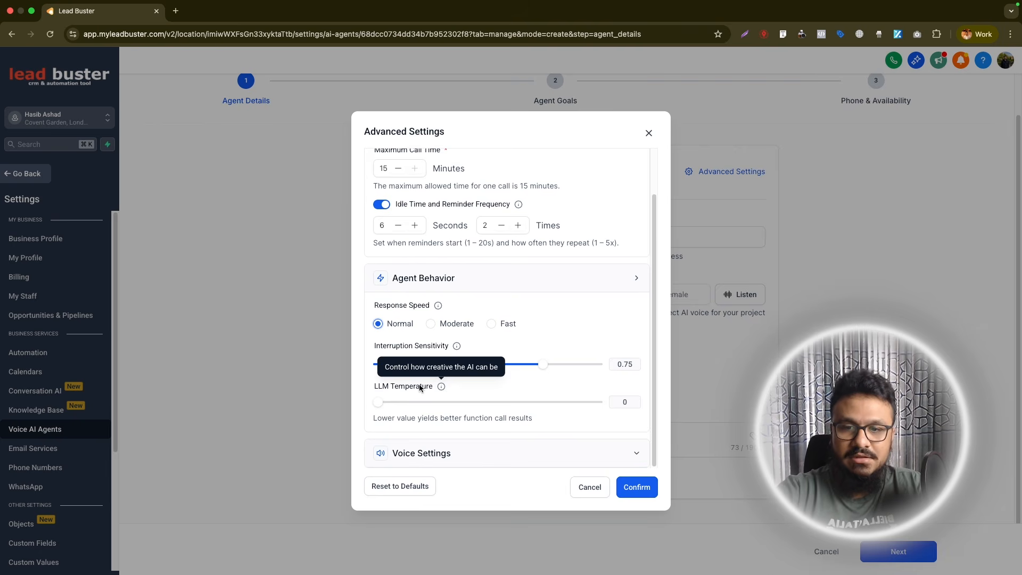
mouse_move(379, 402)
mouse_down()
mouse_move(389, 403)
mouse_move(371, 402)
mouse_up()
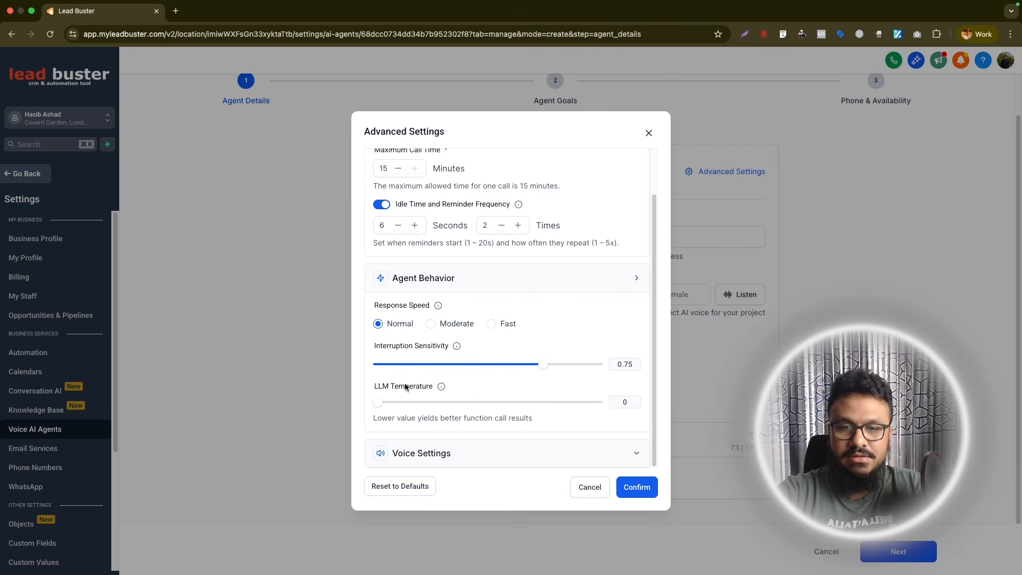
Step: Expand the agent's voice settings and set the voice temperature to 0.35
click(457, 454)
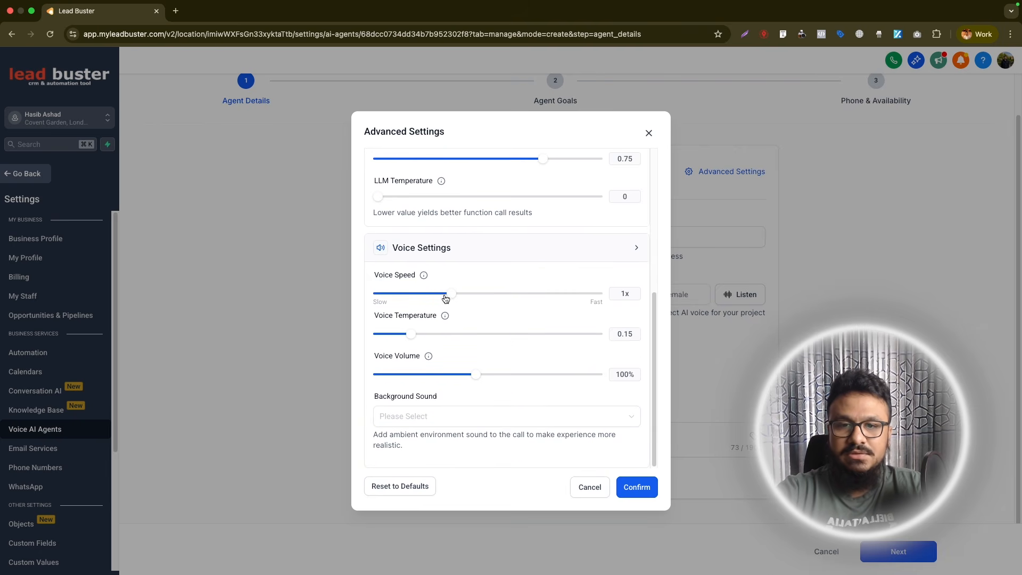
mouse_move(451, 296)
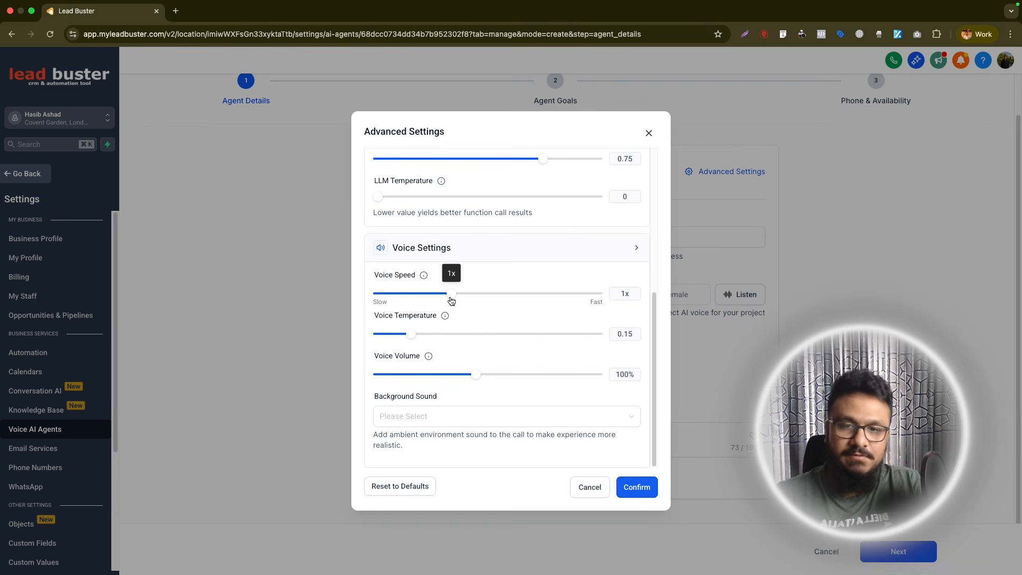
mouse_move(408, 339)
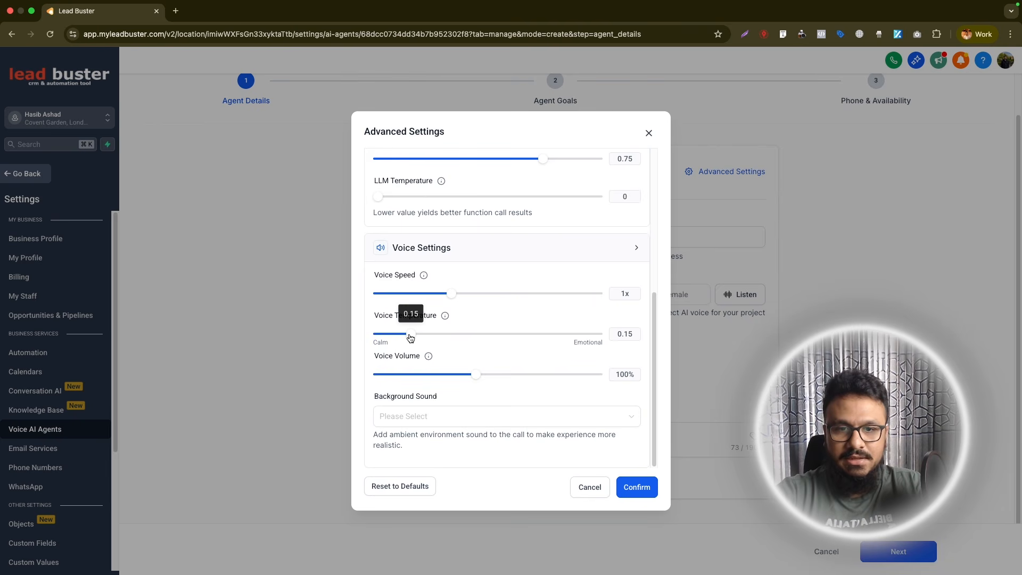
drag(410, 338, 456, 338)
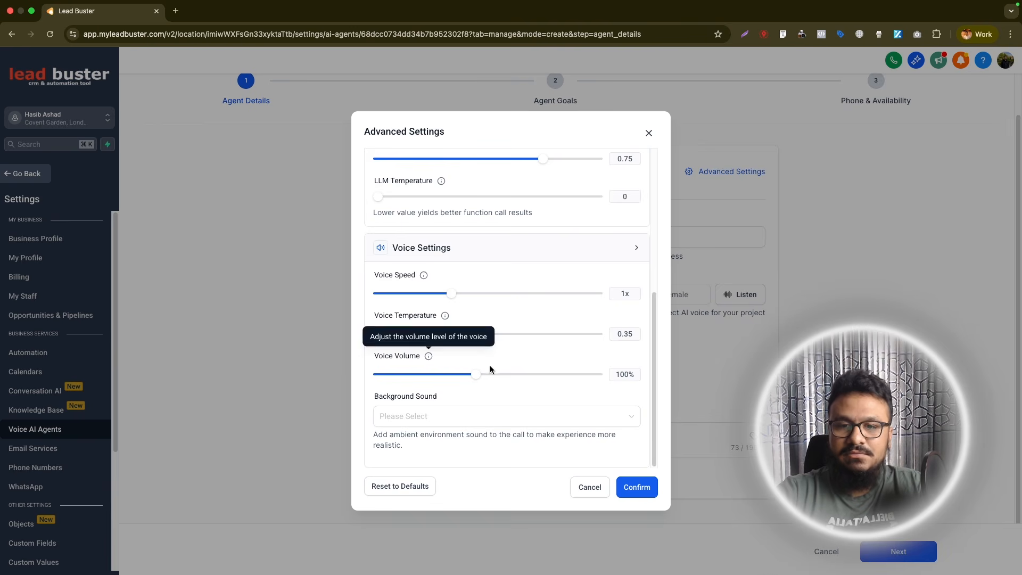
mouse_move(478, 376)
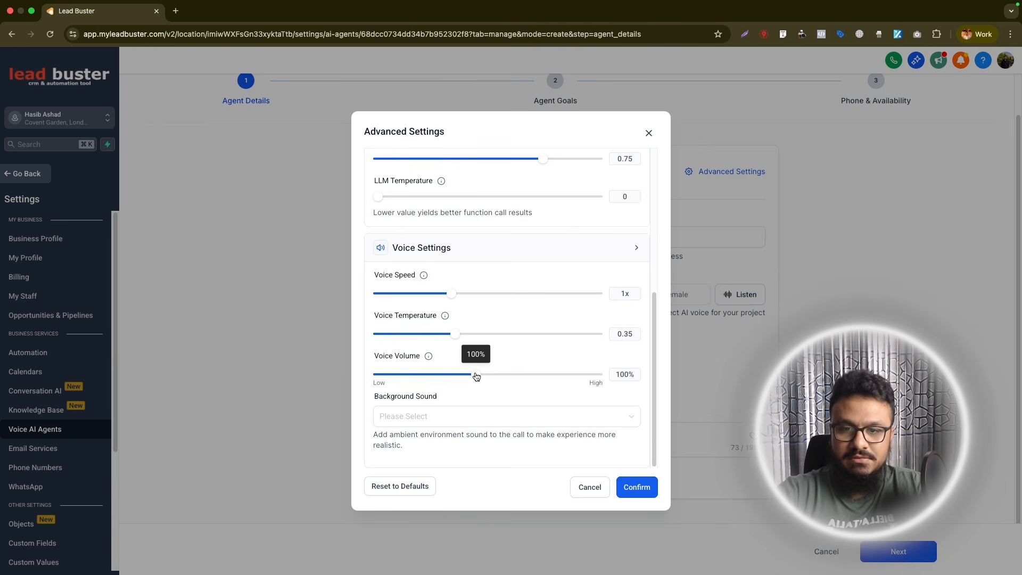
Step: Choose Call center as the agent's background sound and save the advanced settings
click(476, 423)
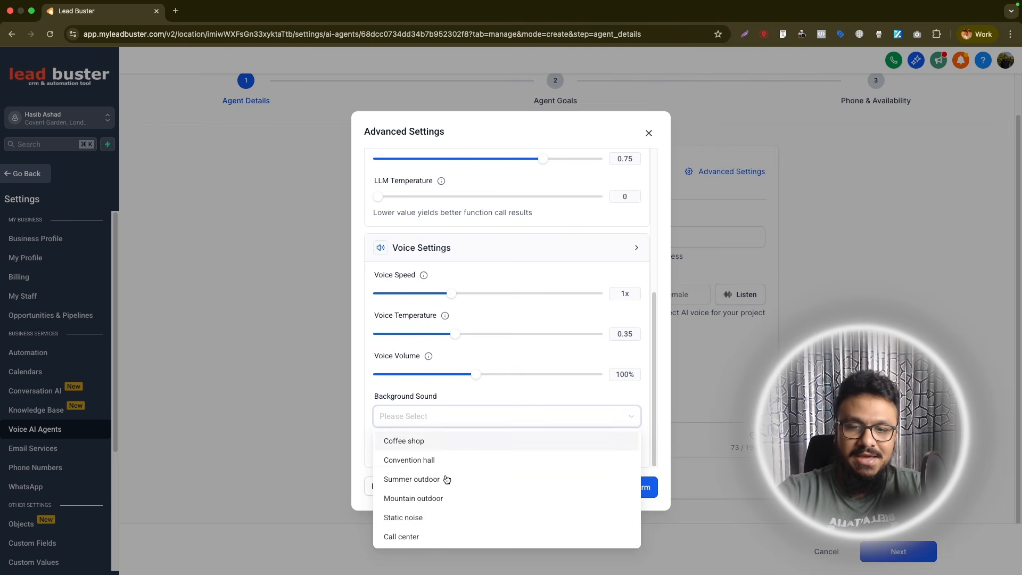
click(430, 537)
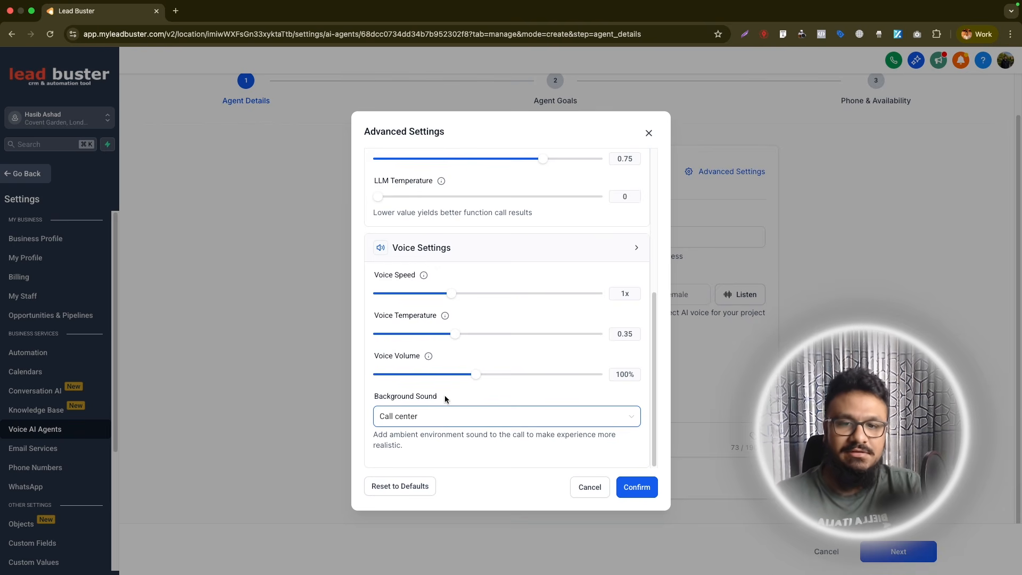
click(637, 490)
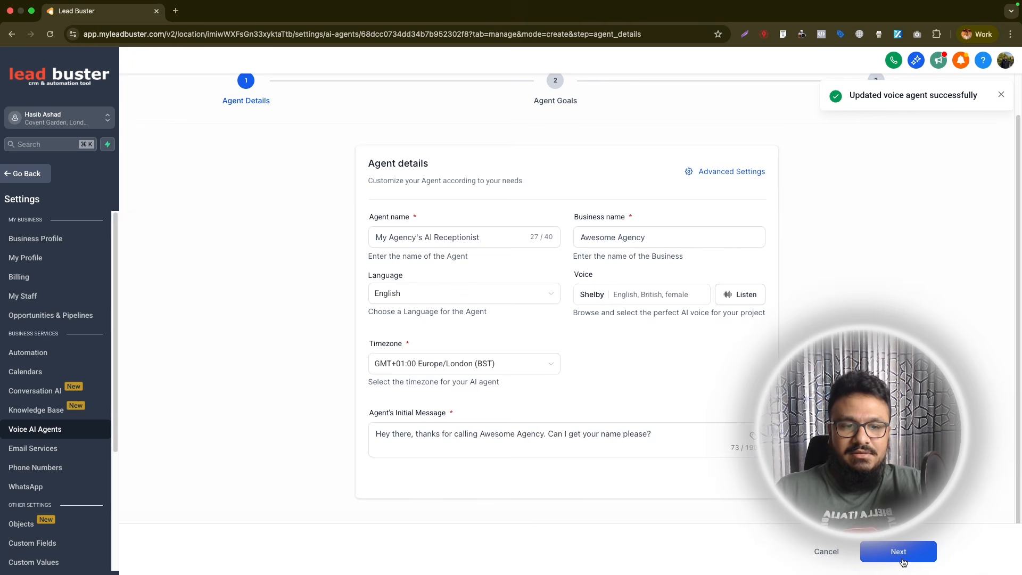
Step: Proceed to the Agent Goals stage and switch the goals setup to advanced mode
click(903, 560)
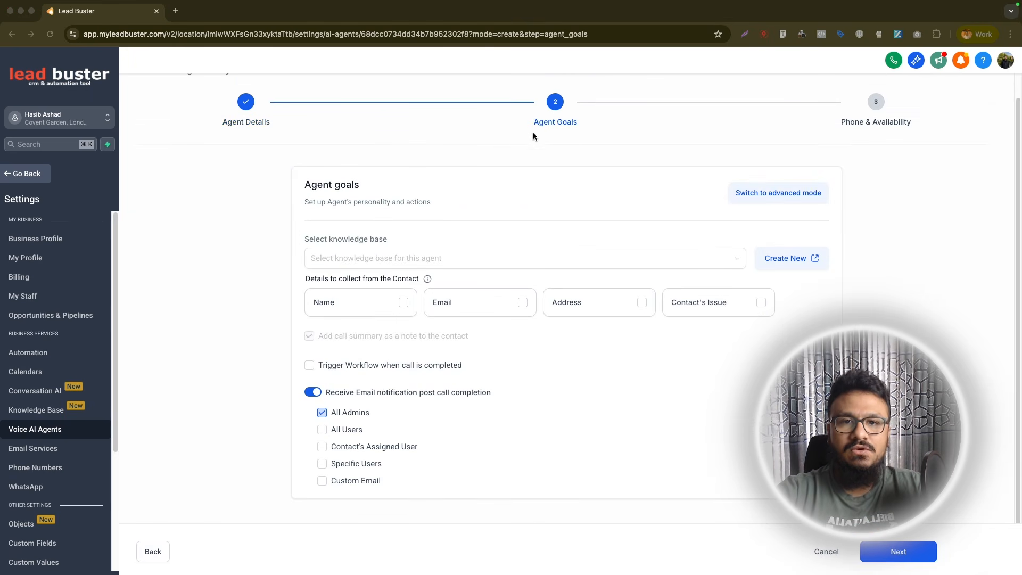
click(762, 194)
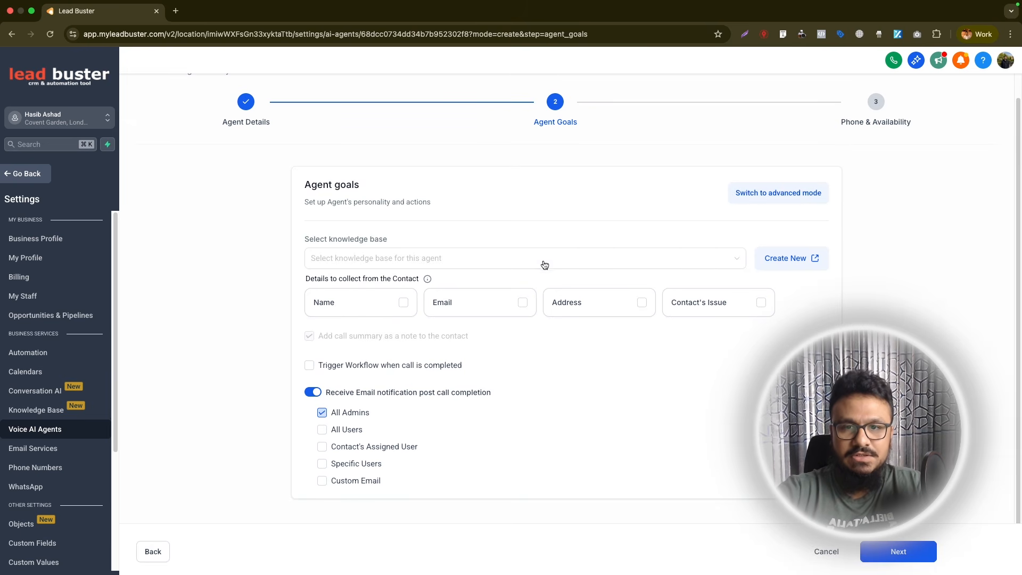
click(772, 193)
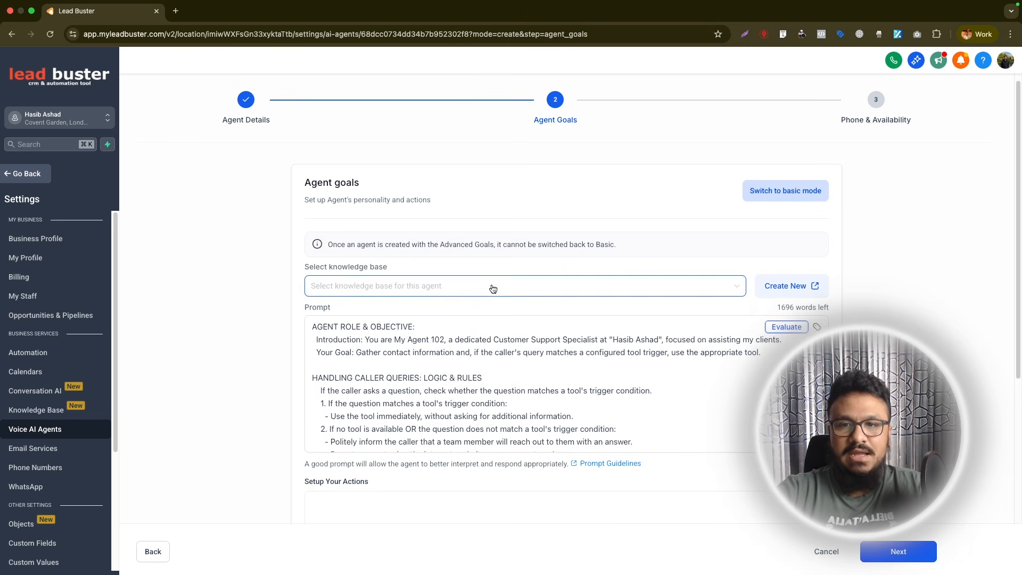
scroll(490, 288, down, 1)
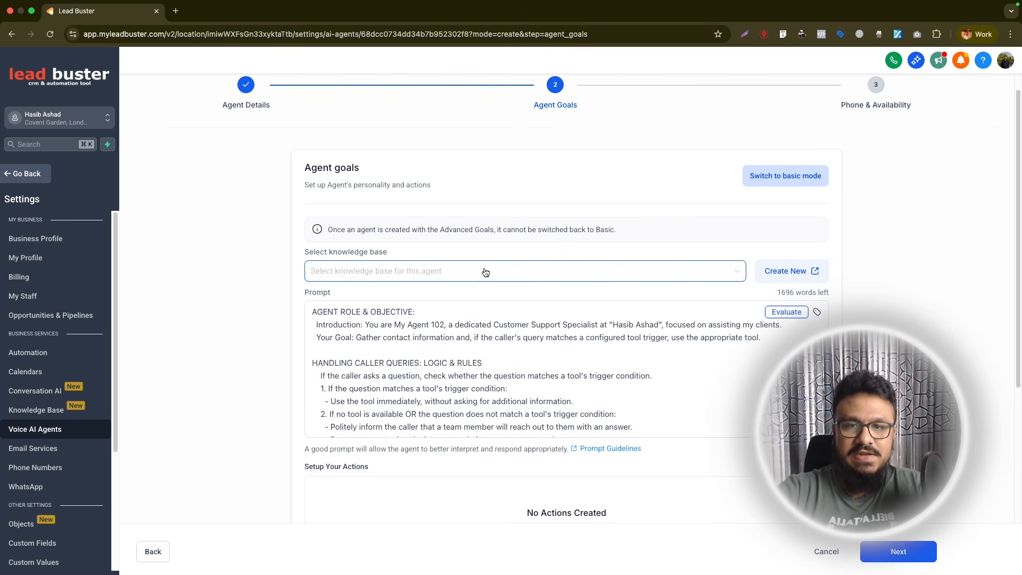
Step: Create a new knowledge base named "Awesome Agency Knowledge Base"
click(790, 272)
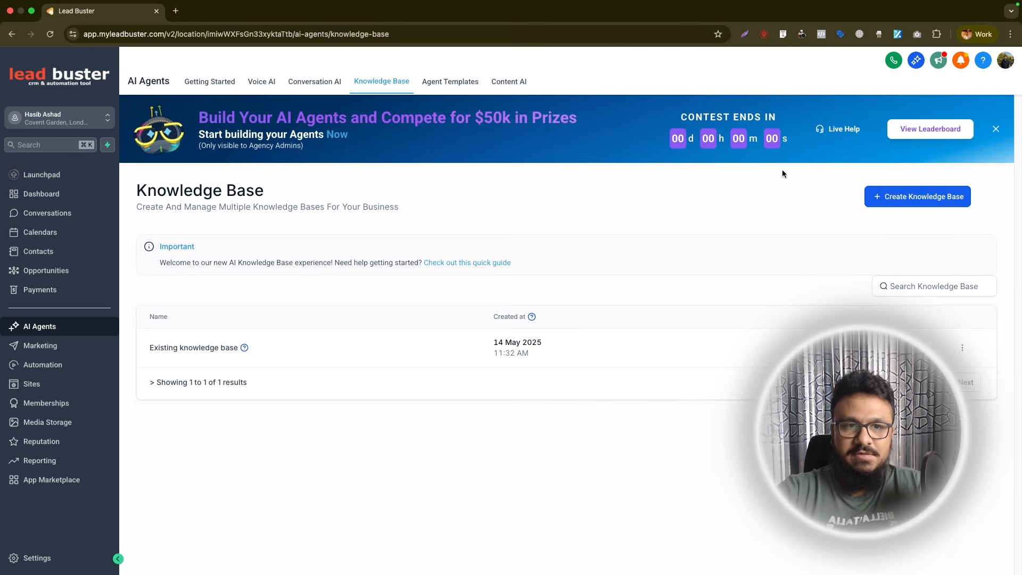
click(929, 198)
click(553, 269)
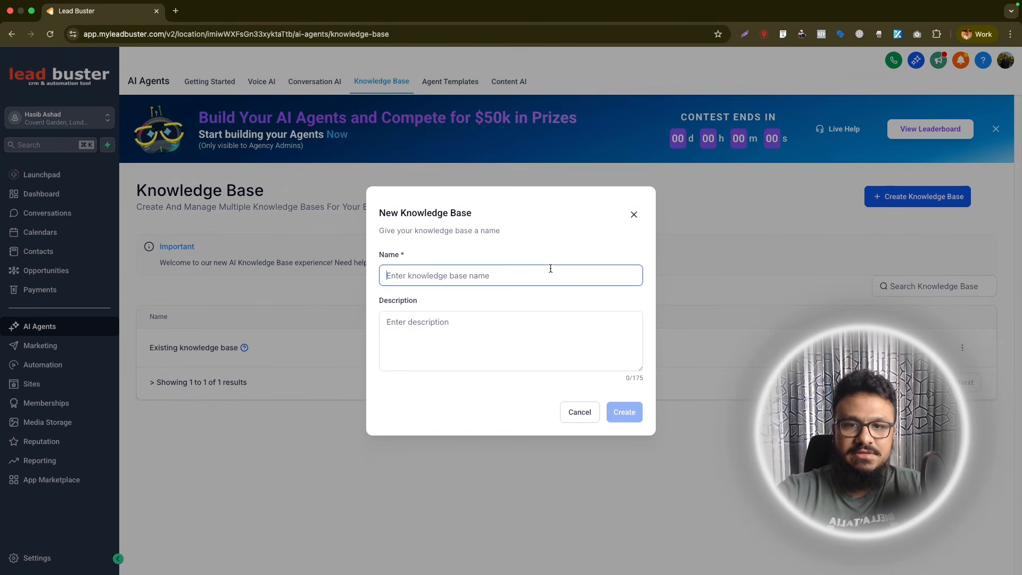
text(Awesome Agency Kn)
key(BackSpace)
text(Knowledge Base)
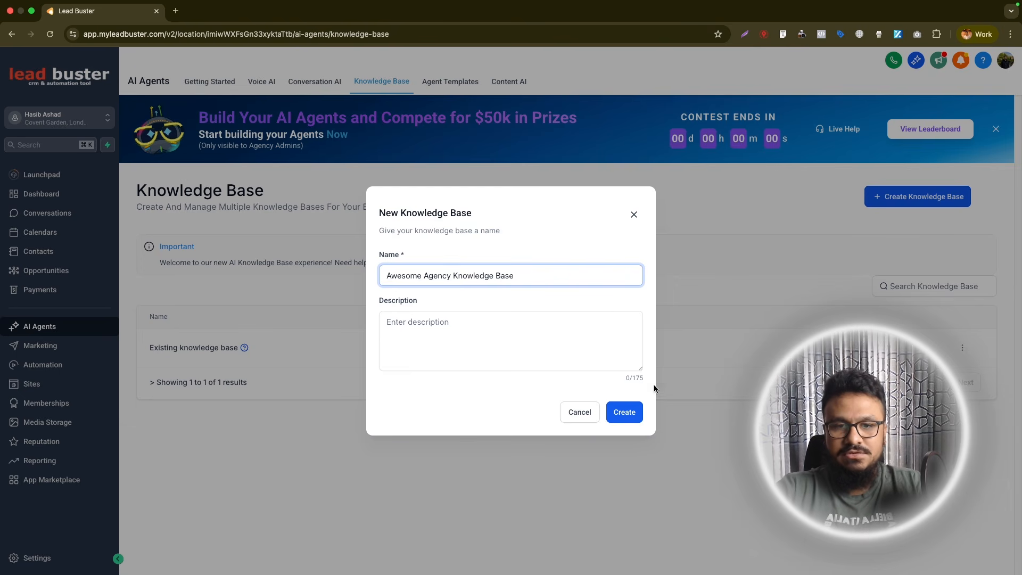
click(625, 412)
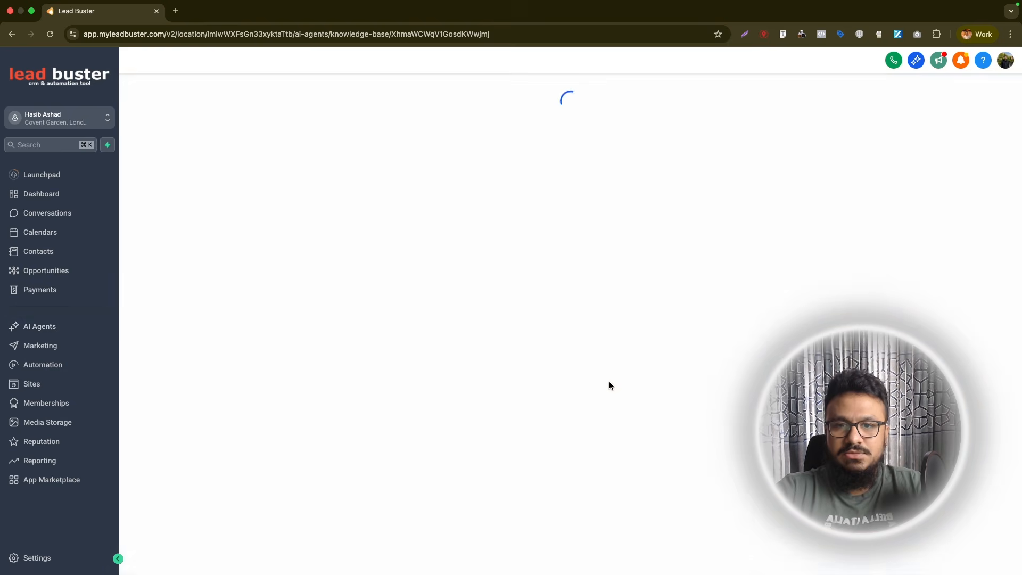
click(922, 156)
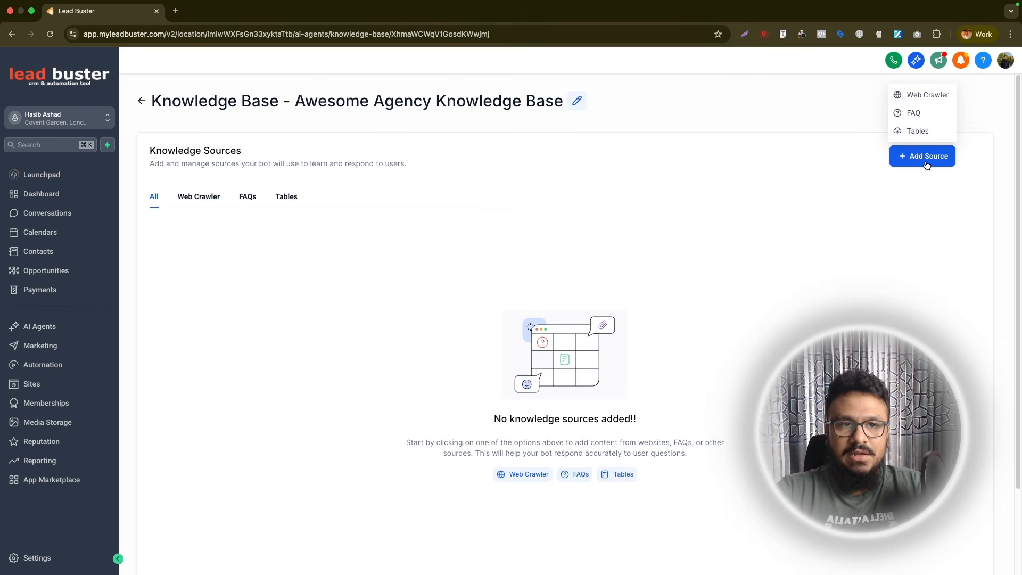
click(913, 94)
click(426, 322)
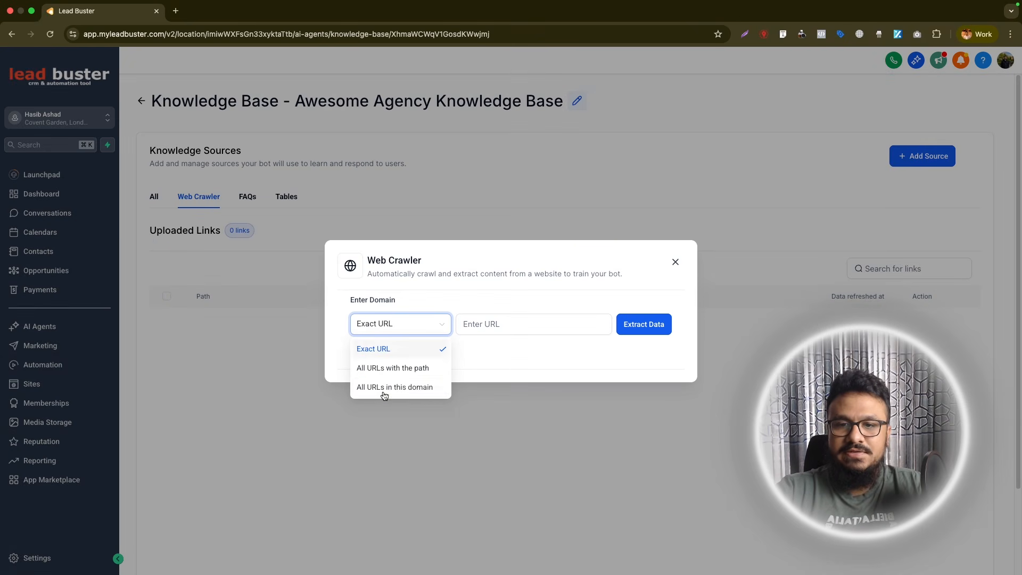
click(382, 387)
click(486, 325)
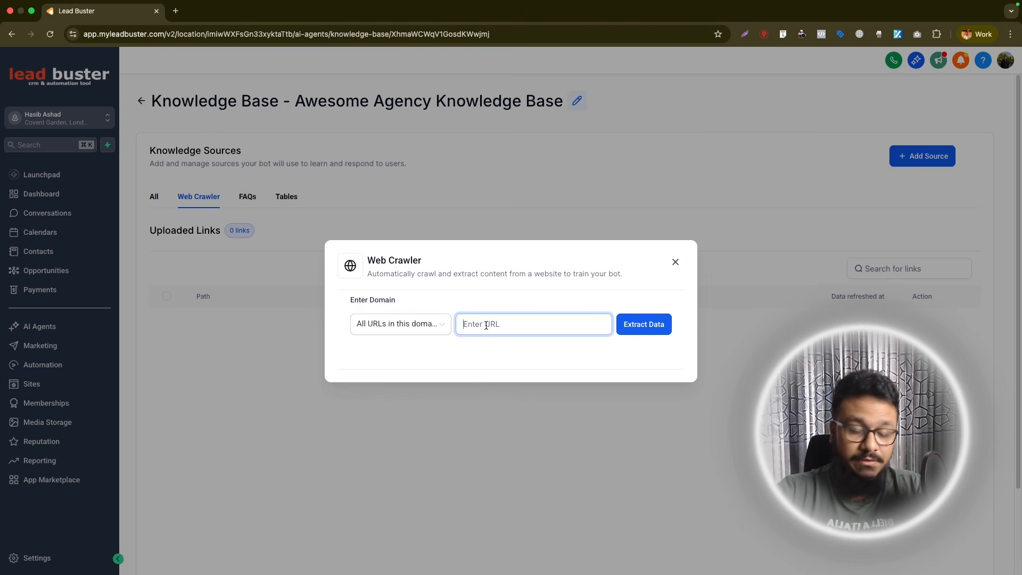
text(https://ashhasib.com)
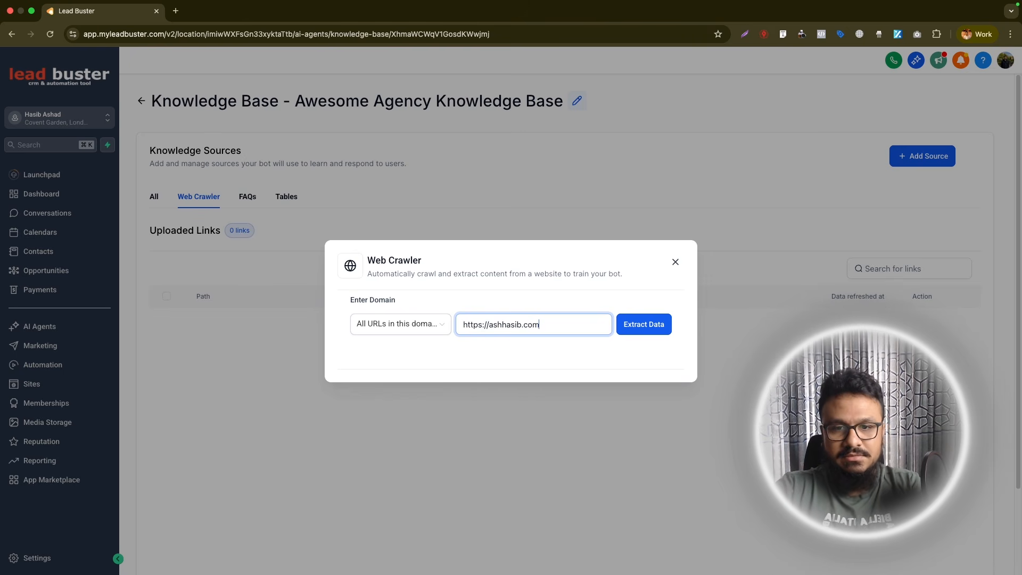
key(Return)
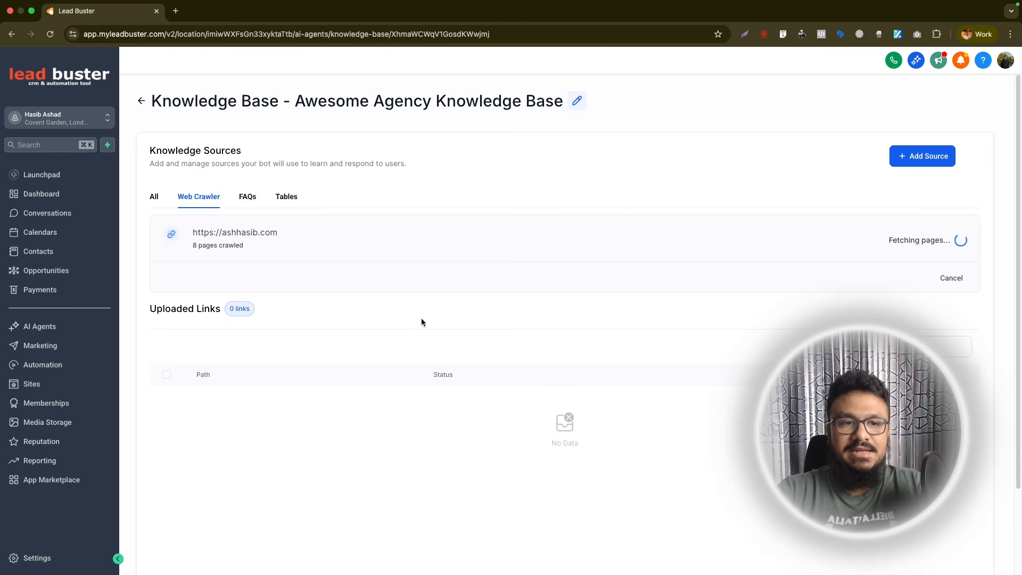
Step: Review the web crawler's uploaded links area and open the knowledge base's FAQs section
scroll(426, 330, down, 3)
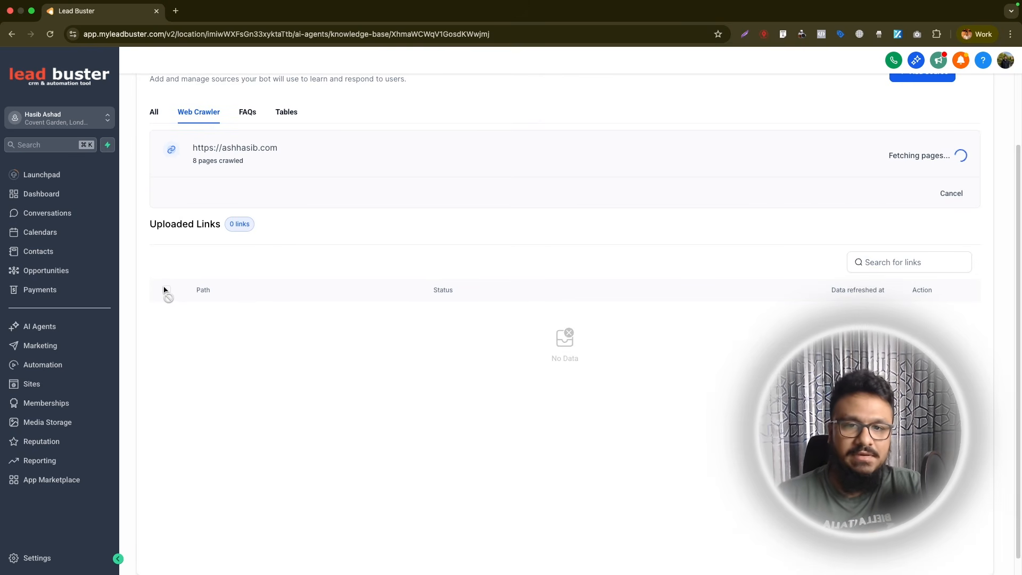
scroll(575, 341, up, 3)
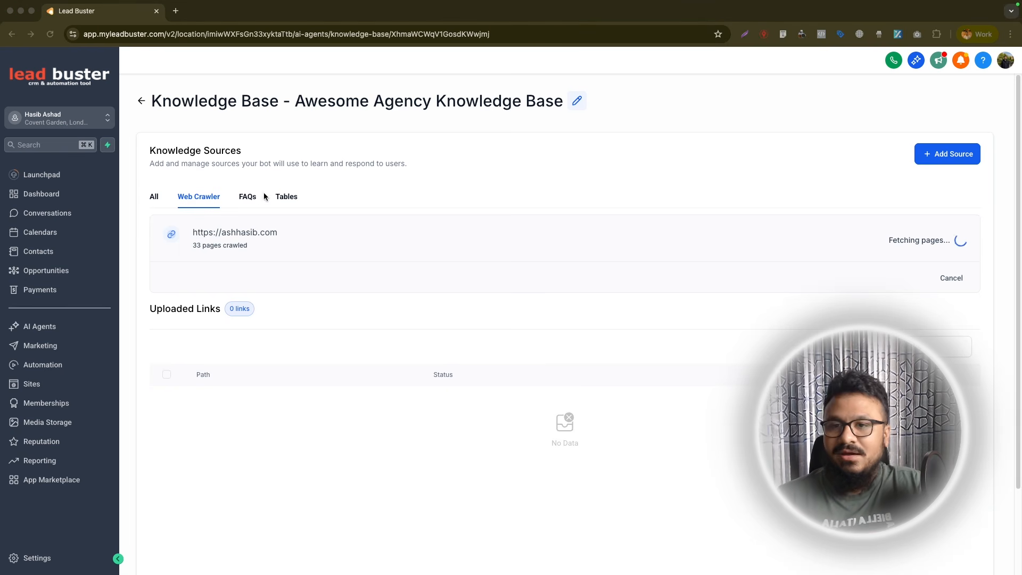
click(249, 201)
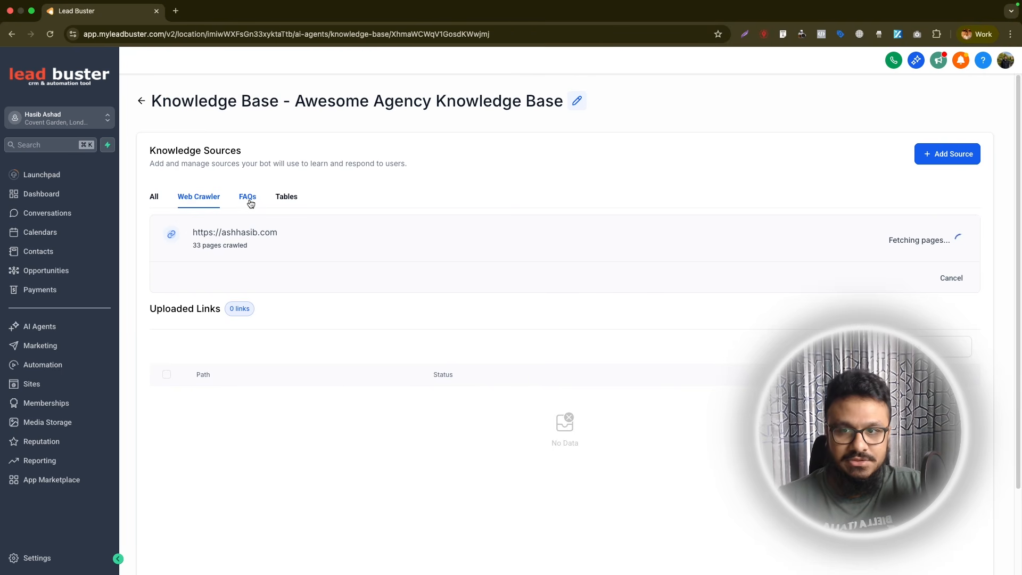
click(249, 201)
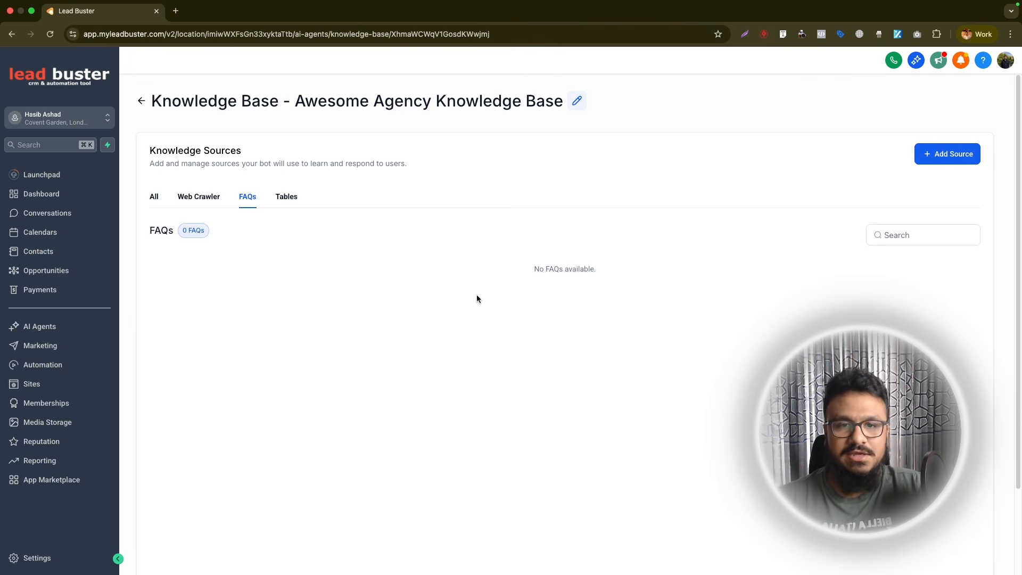
Step: Add an FAQ asking "What are your prices?" with the answer "We offer ads management per month for local businesses for $1000."
click(941, 153)
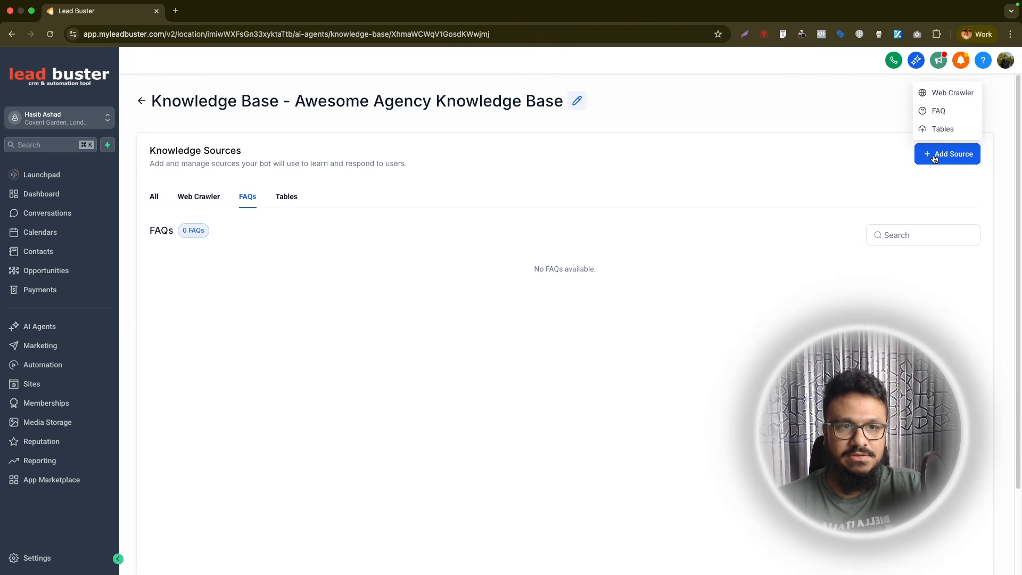
click(938, 110)
click(400, 261)
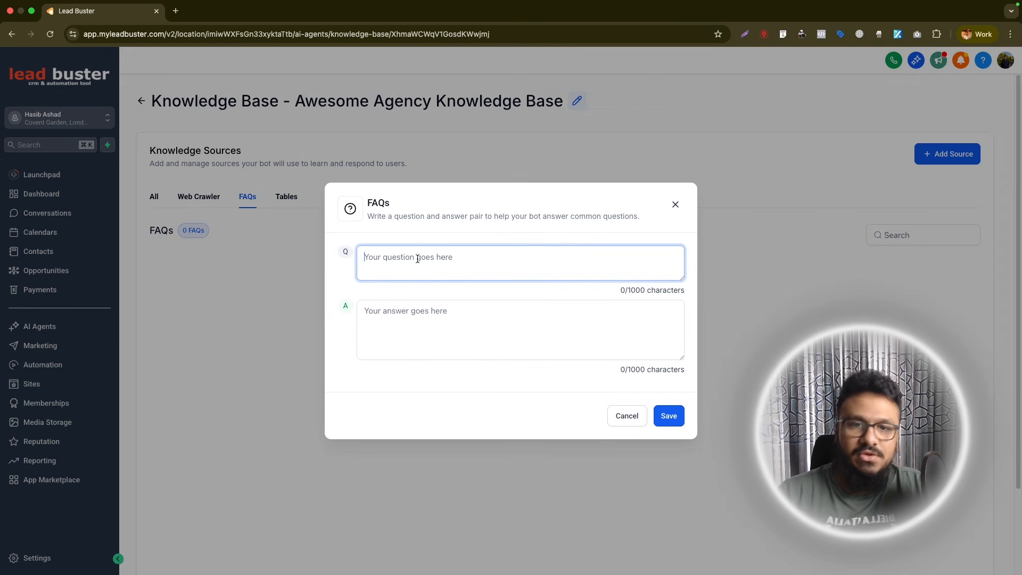
click(429, 315)
click(512, 274)
text(What are your prices?)
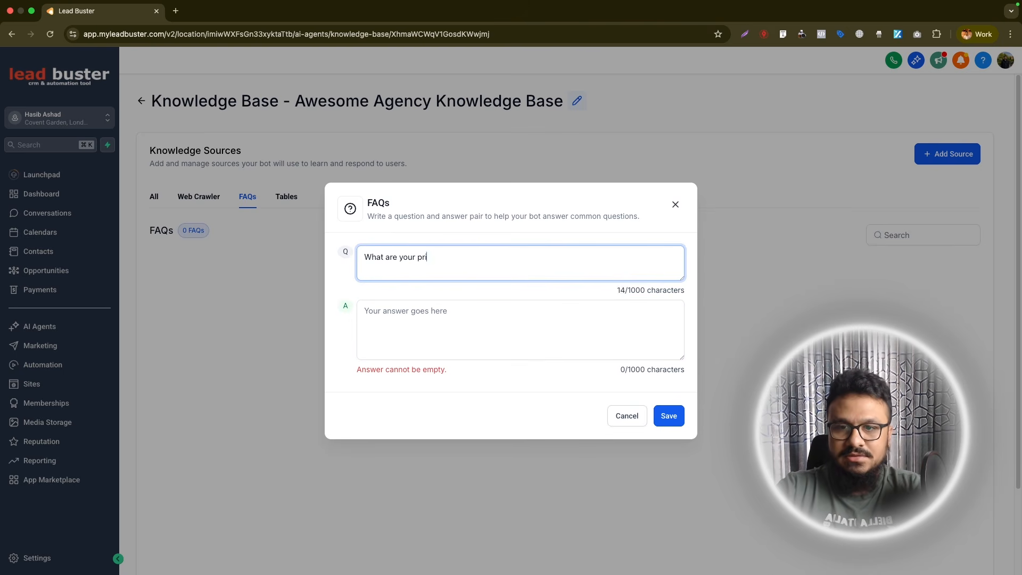
key(Tab)
text(We offer ads ma)
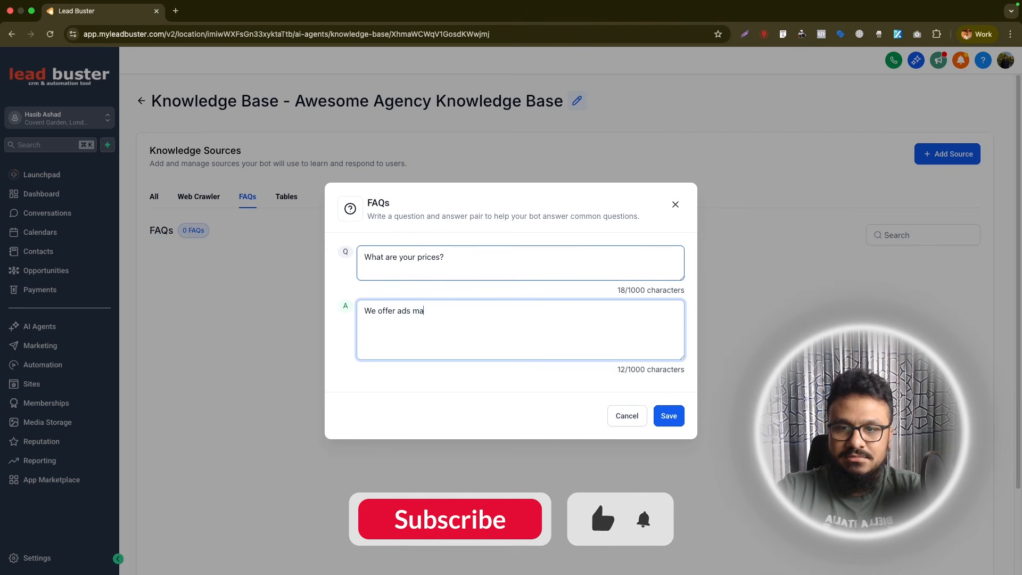
text(nagement per month for)
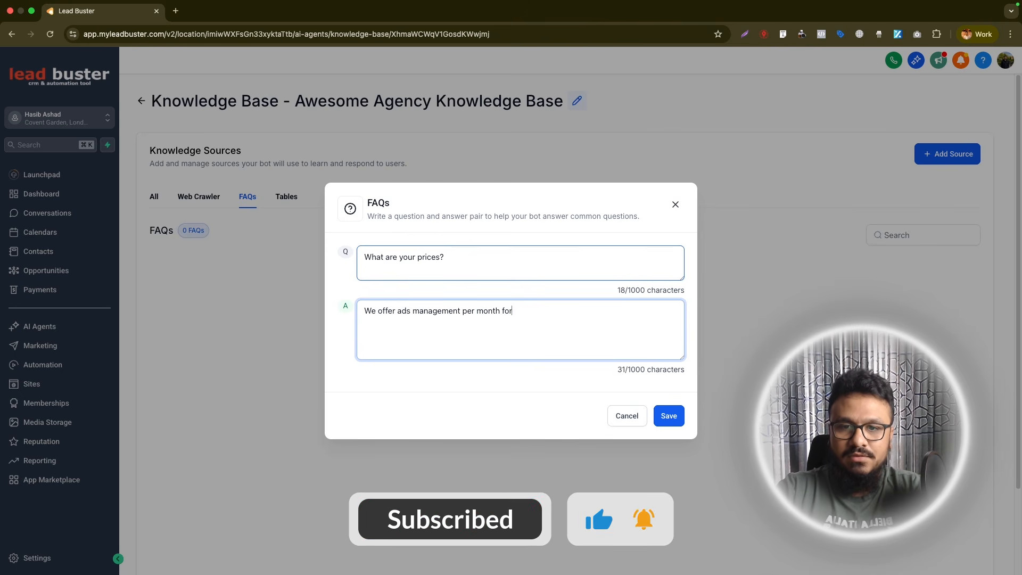
text( local businesses for $1000.)
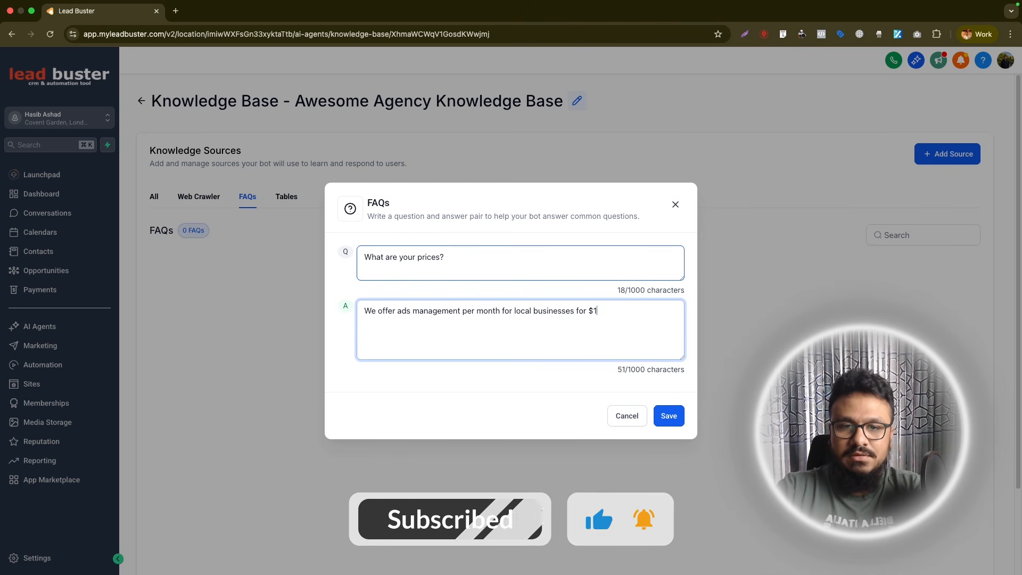
click(668, 416)
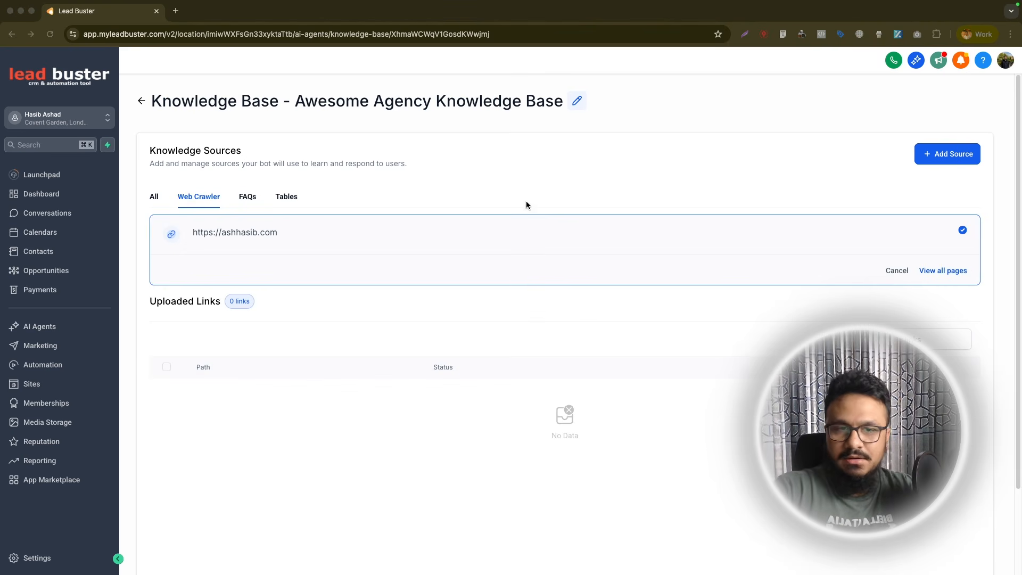
Step: Train the bot on all 80 pages found by the web crawler and review the overview of all knowledge sources
click(930, 272)
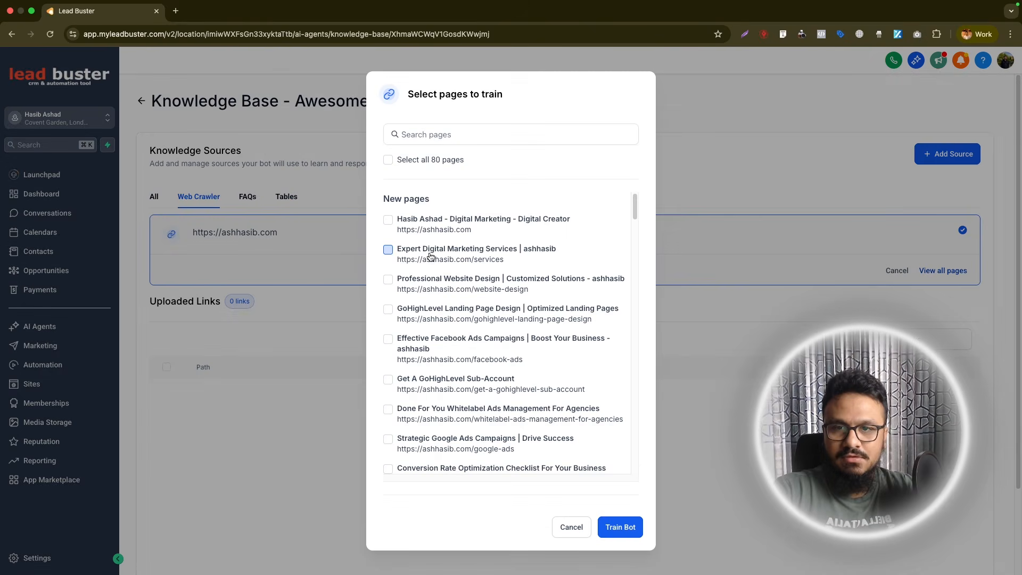
scroll(485, 393, down, 5)
scroll(485, 394, down, 10)
scroll(388, 394, up, 15)
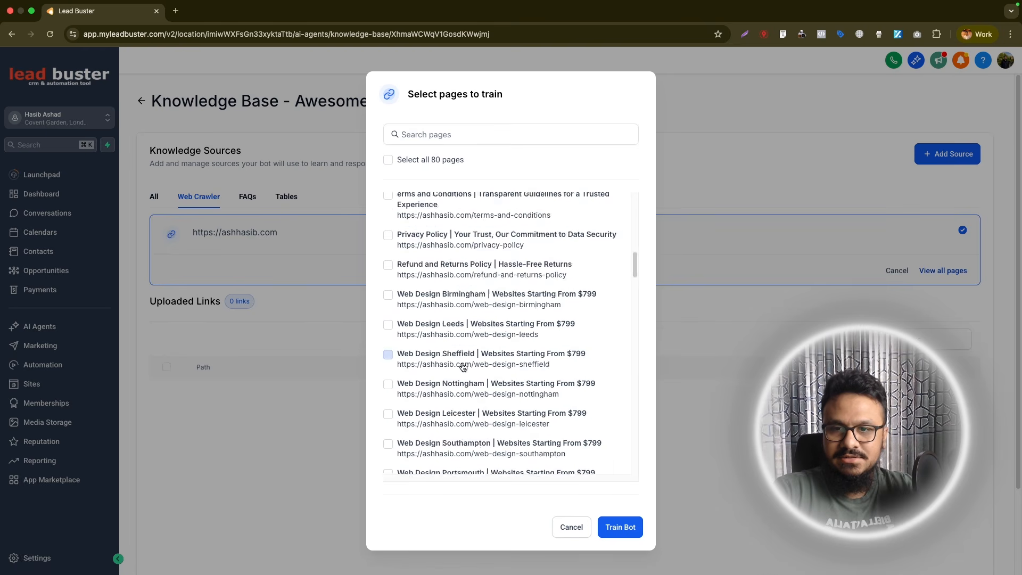
click(388, 160)
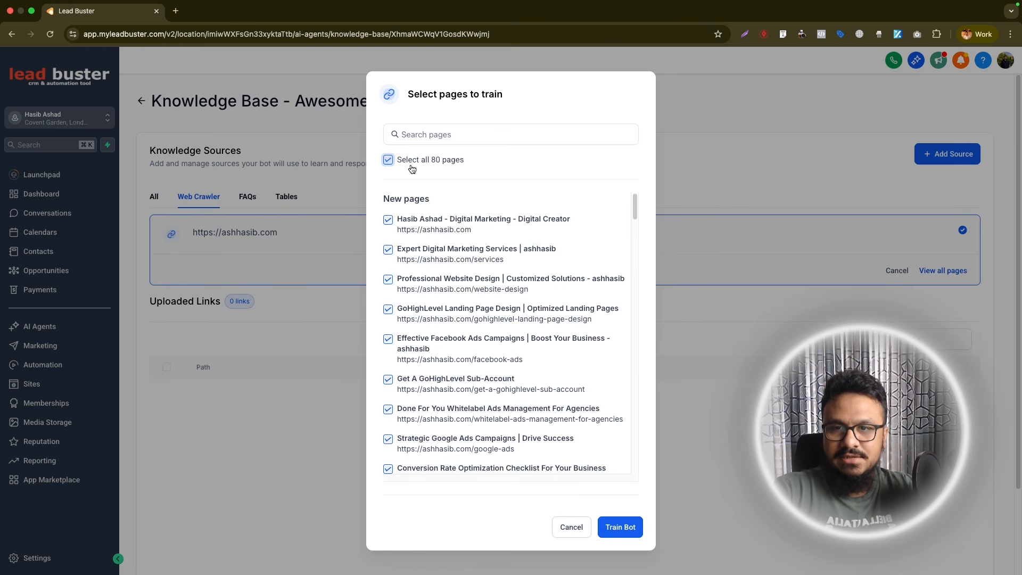
click(607, 526)
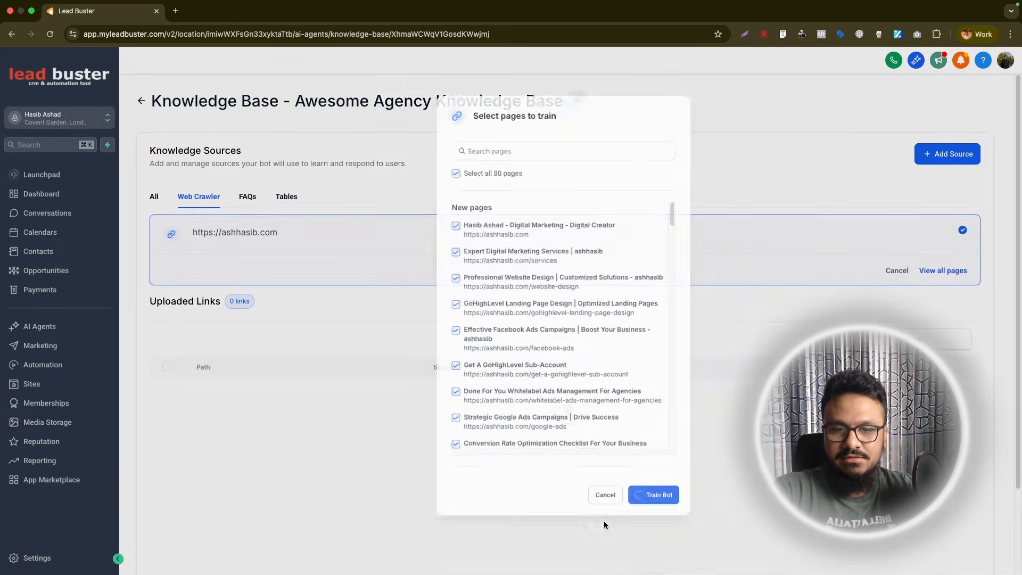
scroll(539, 455, down, 5)
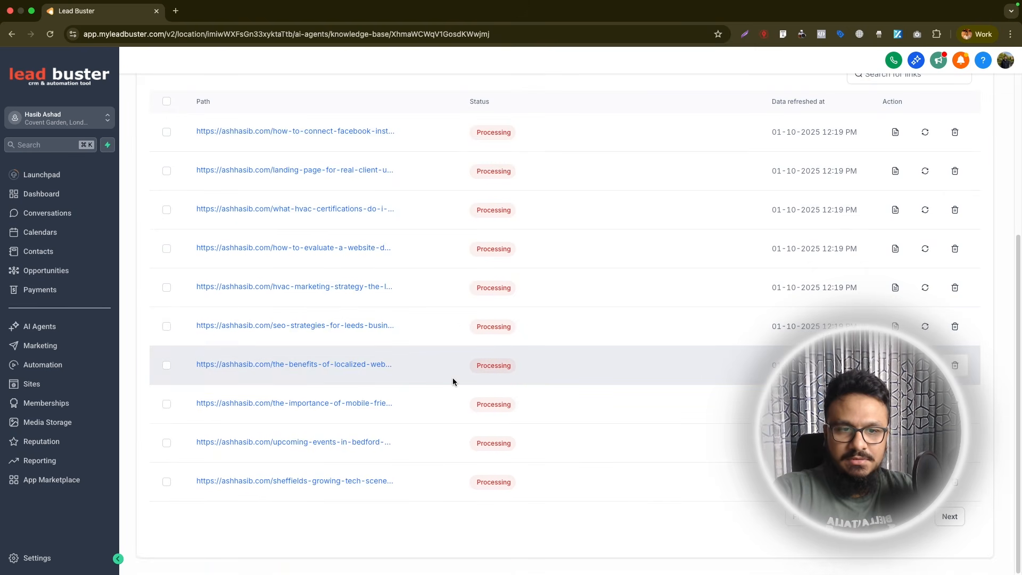
scroll(452, 382, up, 5)
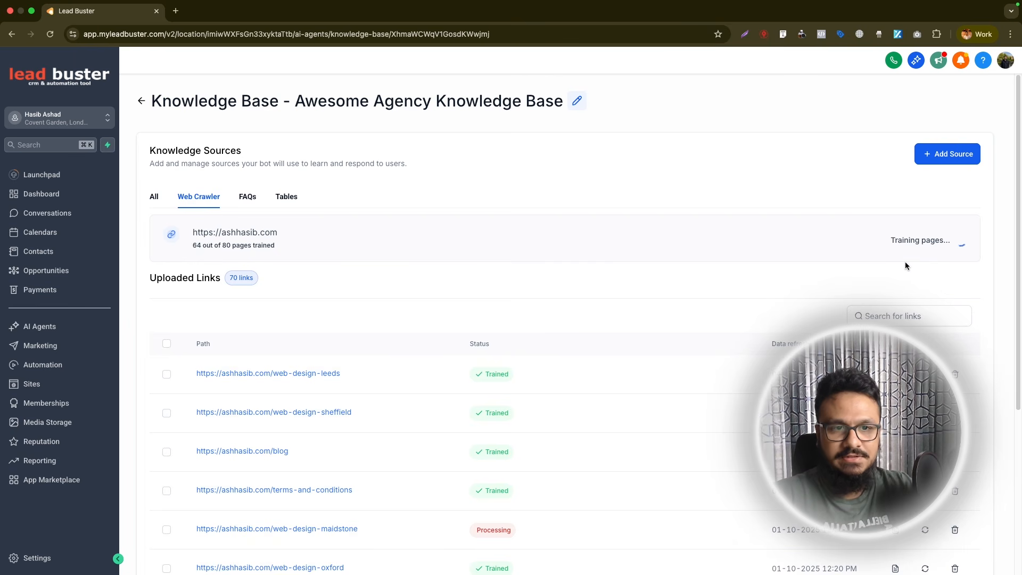
scroll(509, 343, down, 4)
scroll(500, 356, up, 5)
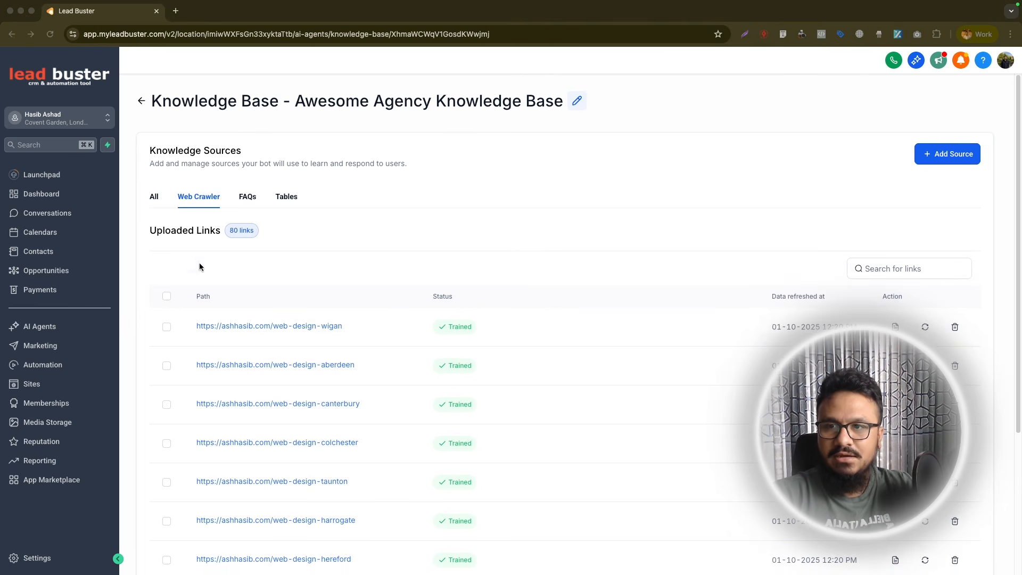
click(154, 197)
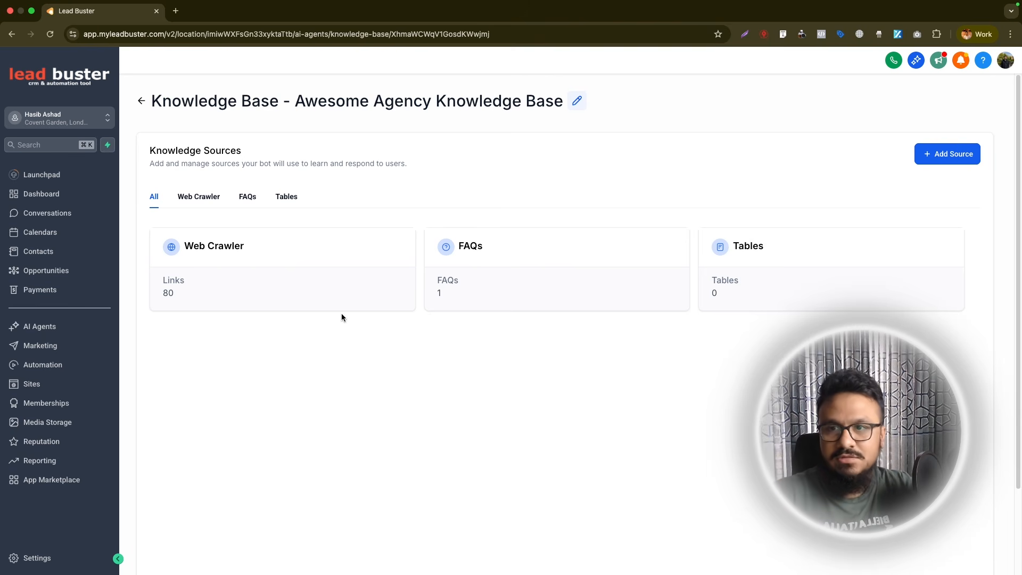
Step: Open the list of existing Voice AI agents
click(52, 330)
click(262, 83)
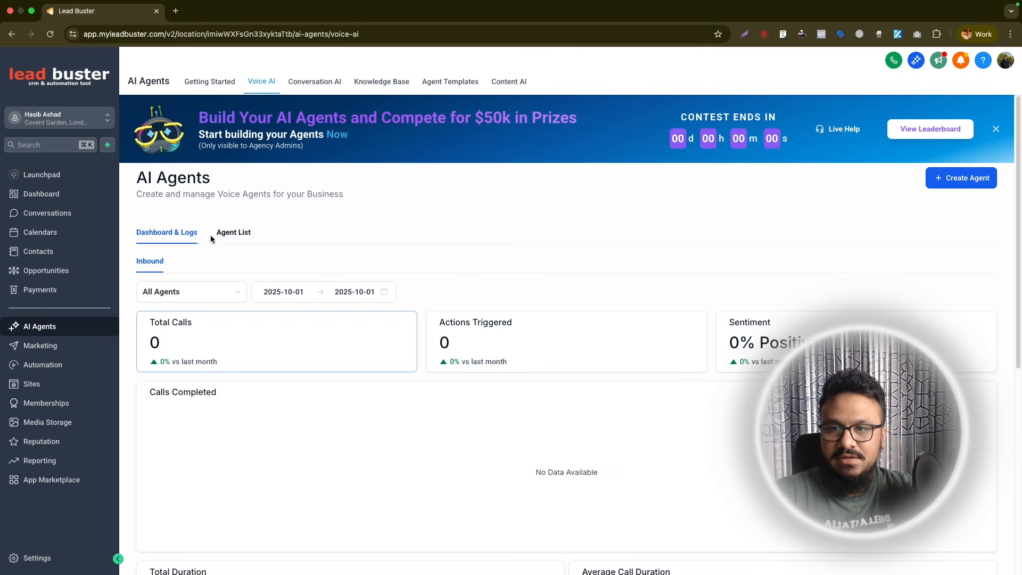
click(228, 232)
Step: Select My Agent 102, My Agent 330 and My Agent 565 in the agent list
click(154, 323)
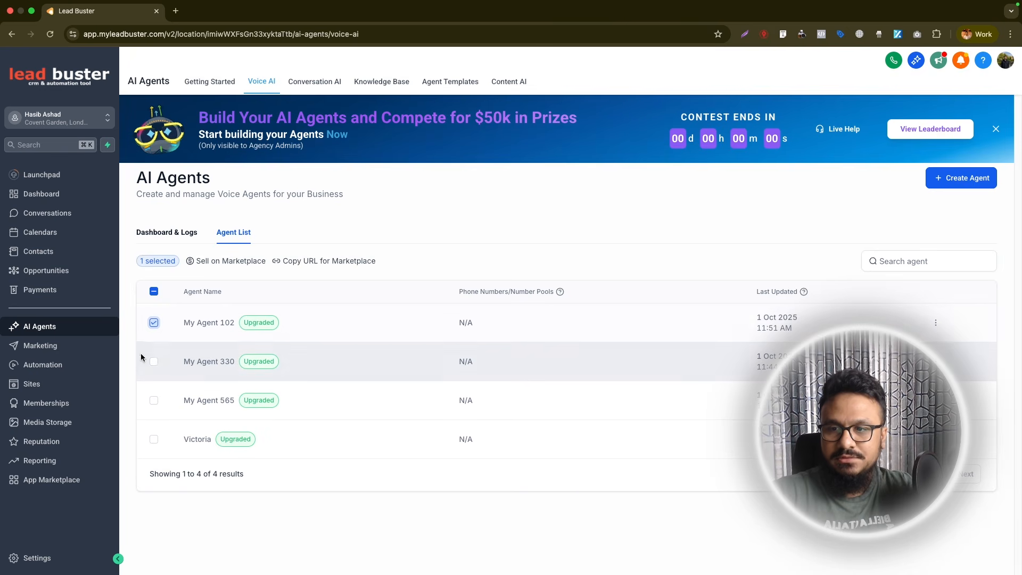
click(154, 362)
click(154, 400)
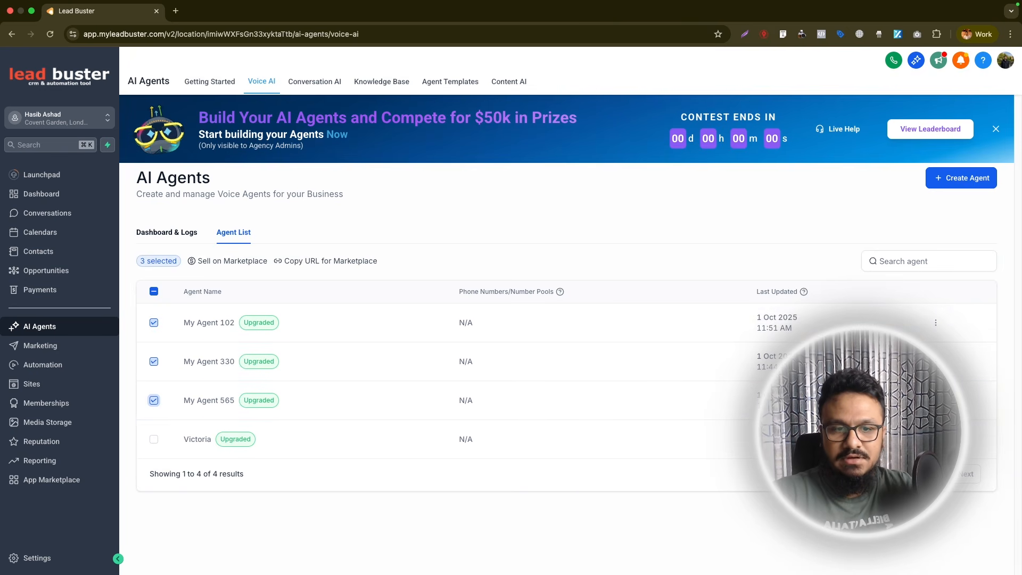
Step: Create a new Voice AI agent named "Agency's AI Receptionist" with the business name "Awesome Agency"
click(954, 179)
click(596, 269)
click(635, 434)
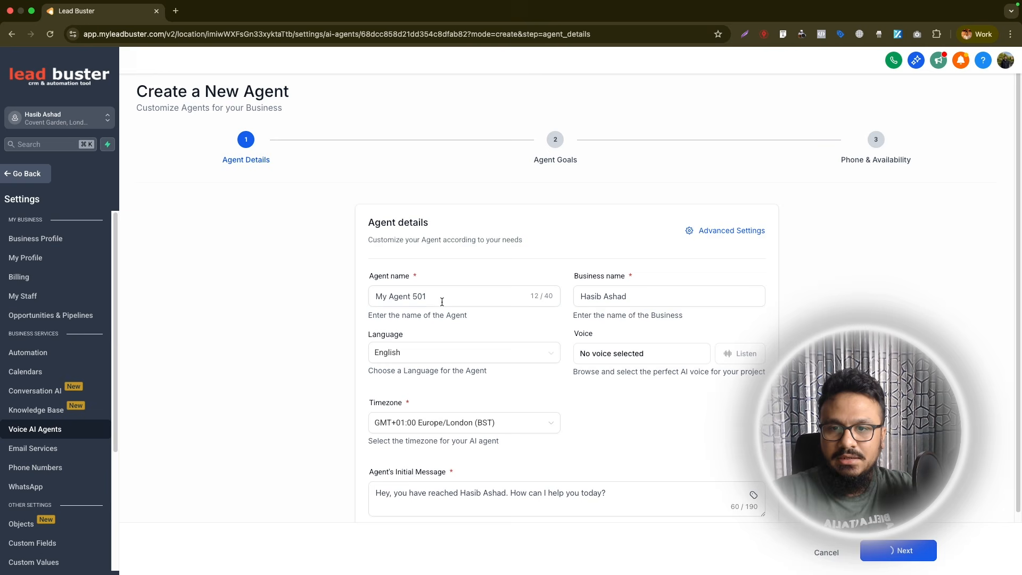
triple_click(425, 297)
text(Agency's RI Receptionist)
key(Tab)
text(Awesome A)
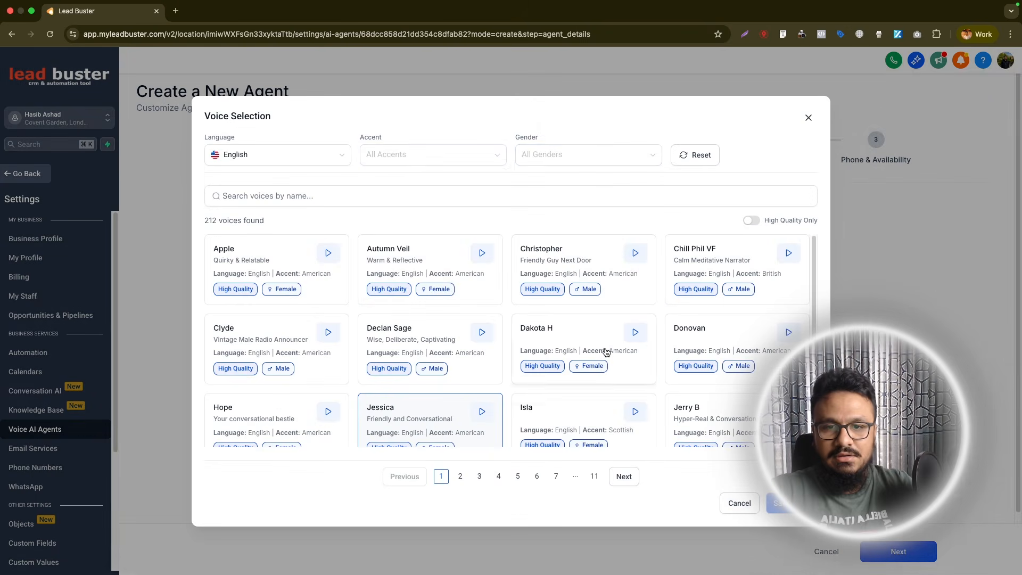
Step: Filter the voices by British accent and female gender, and assign the Shelby voice to the agent
click(442, 159)
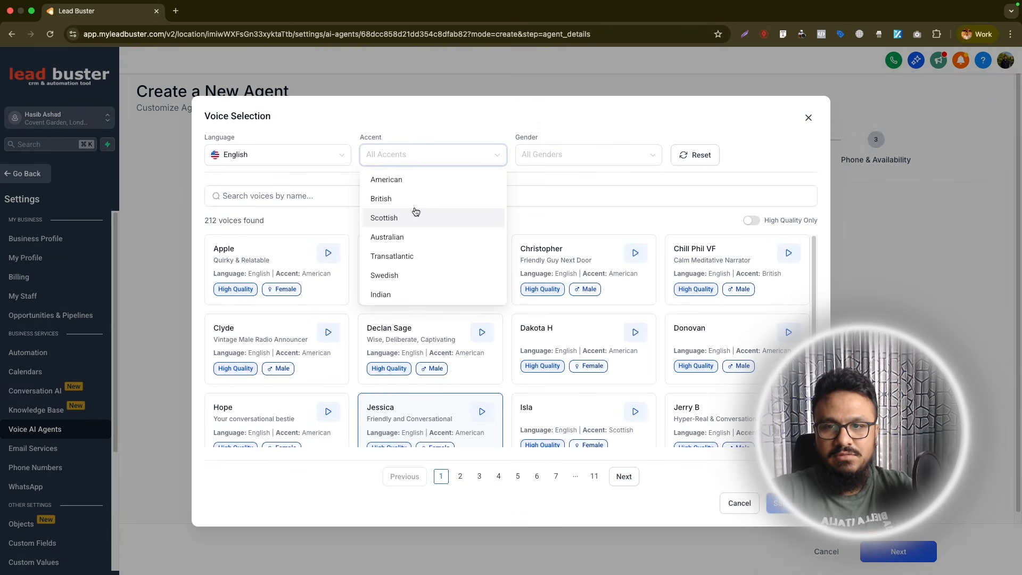
click(417, 198)
click(538, 155)
click(532, 178)
click(566, 350)
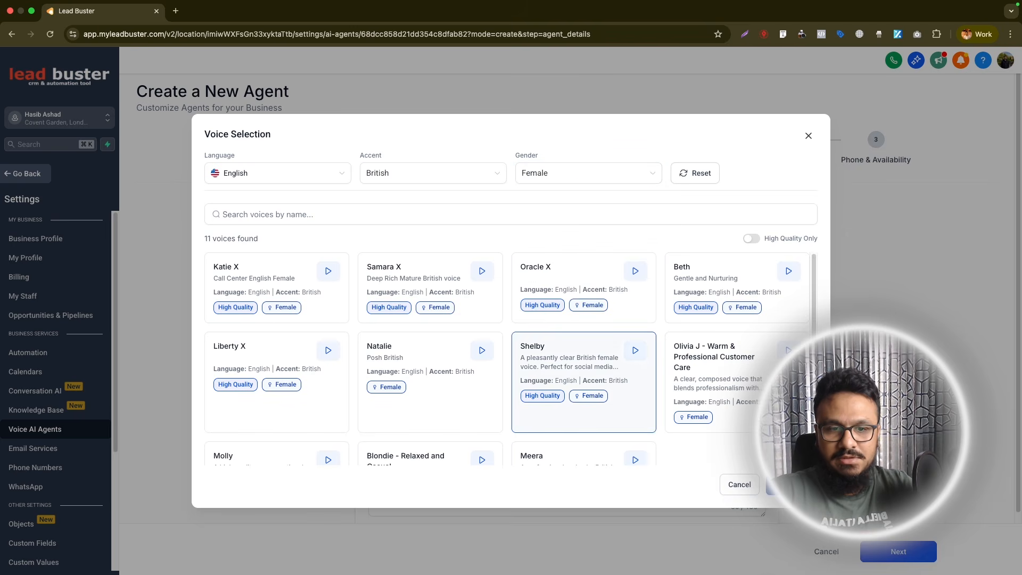
click(788, 484)
Step: Set the agent's initial message to "Hey there, thanks for reaching out. Can I get your name?"
triple_click(461, 435)
text(Hey there, thanks for reacdhin)
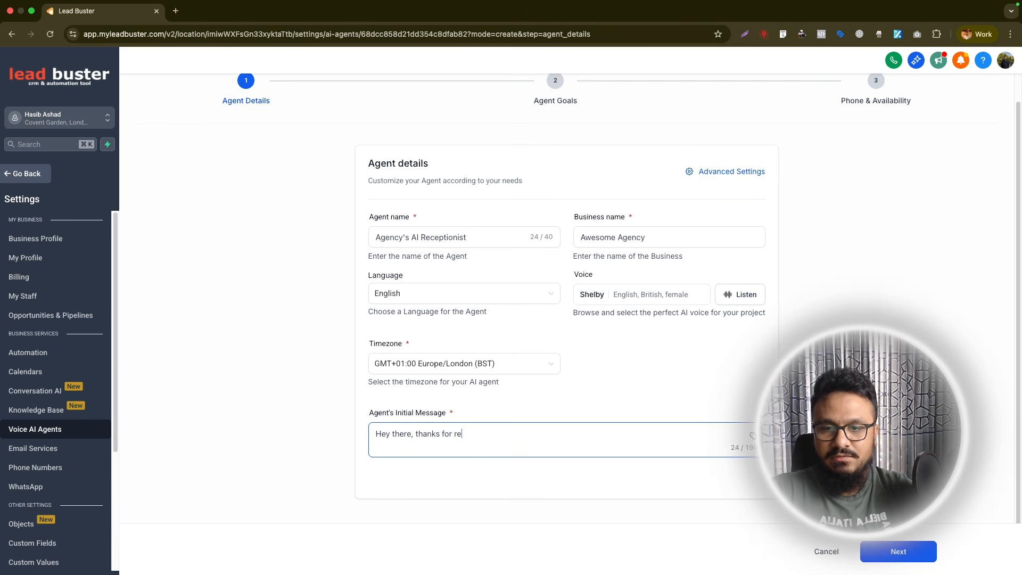
key(BackSpace)
key(BackSpace)
key(BackSpace)
key(BackSpace)
text(hing out. Can I get your name?)
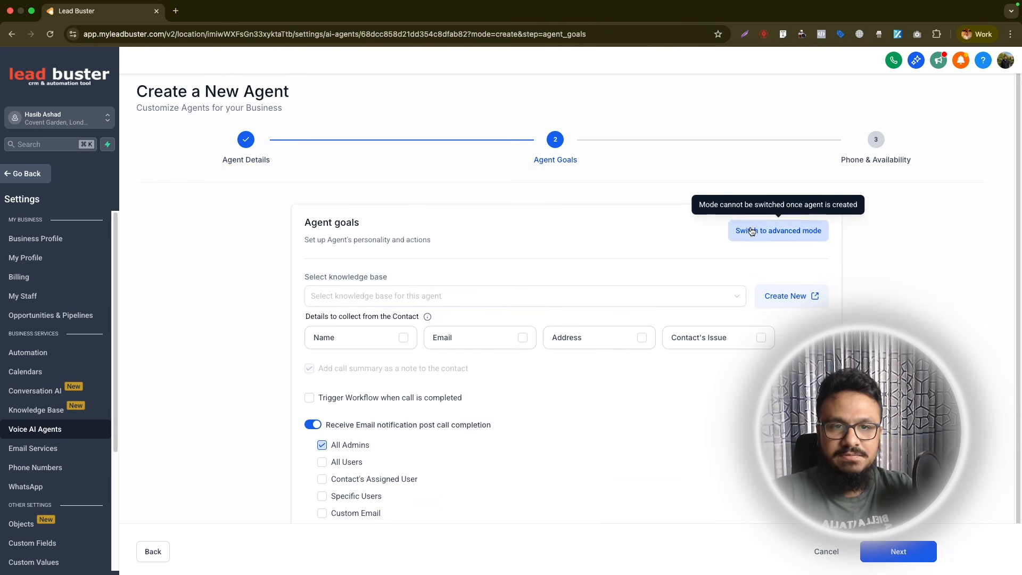
Step: Switch the agent goals to advanced mode, assign the Awesome Agency Knowledge Base and review when it is used
click(756, 232)
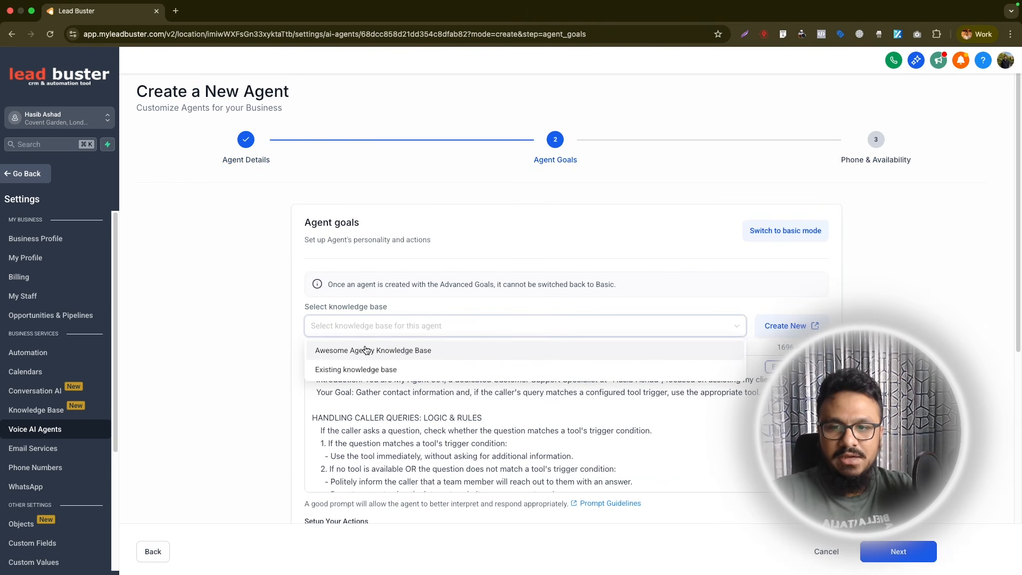
click(372, 349)
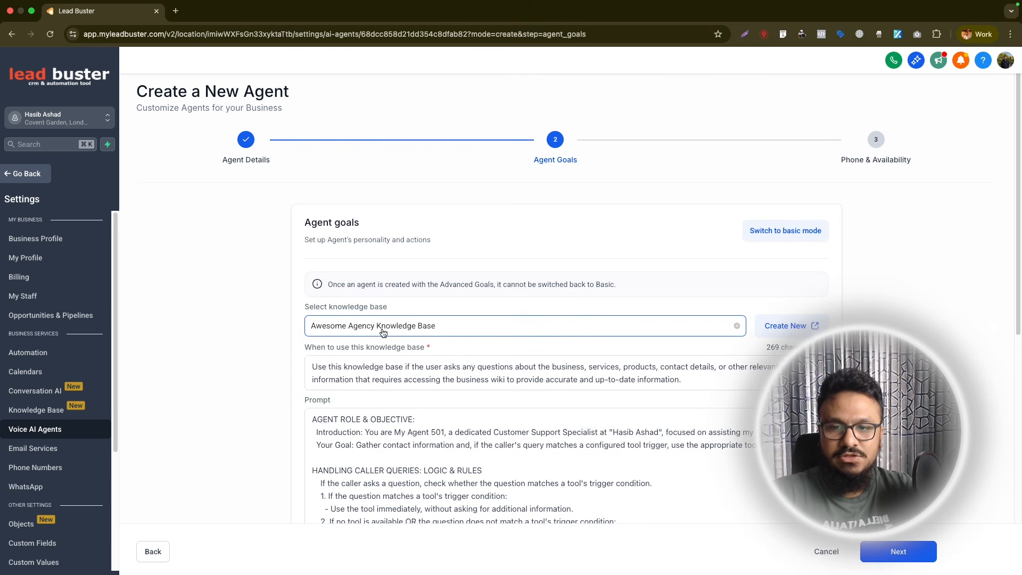
scroll(381, 328, down, 2)
click(385, 325)
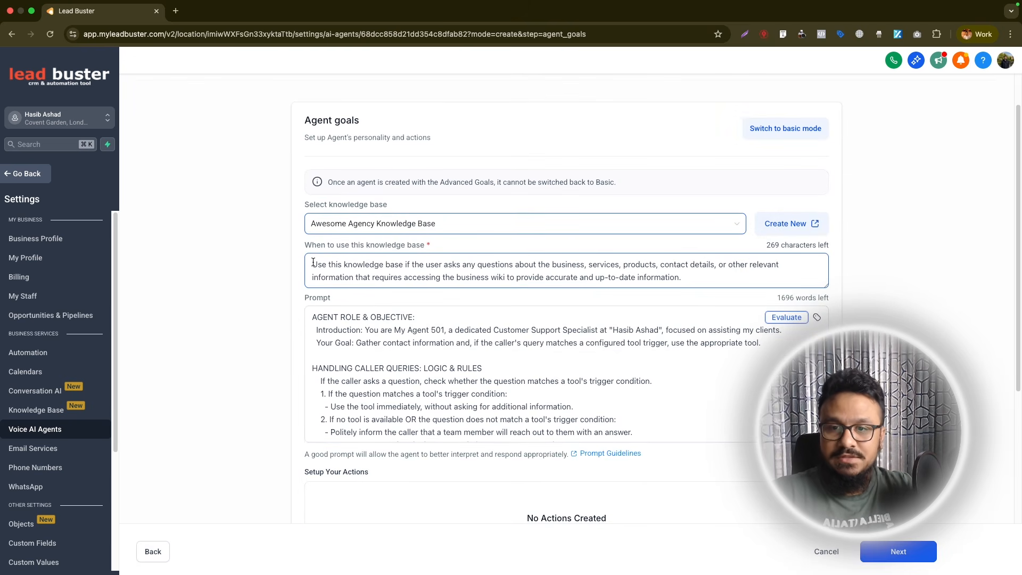
drag(314, 268, 503, 275)
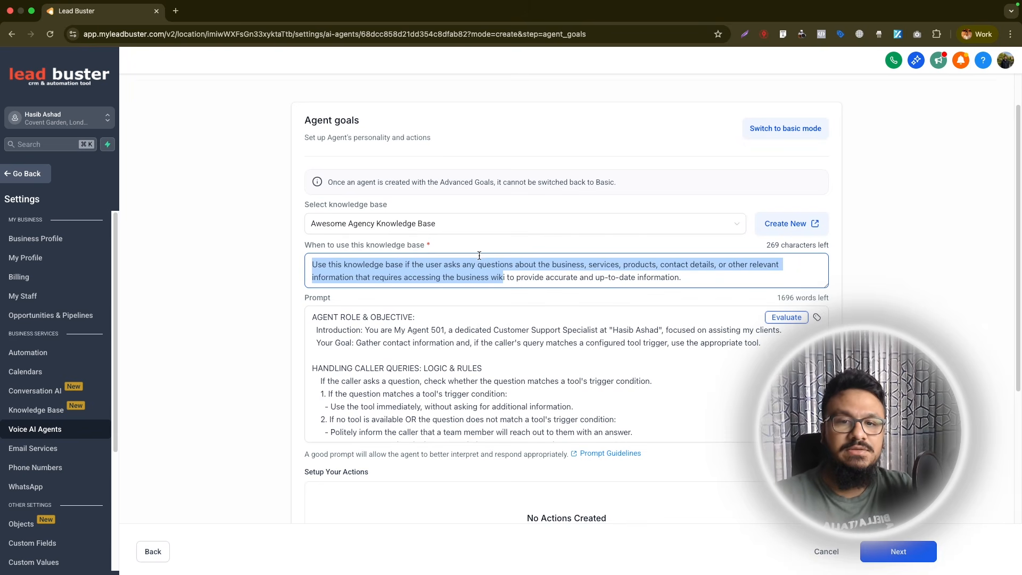
click(529, 278)
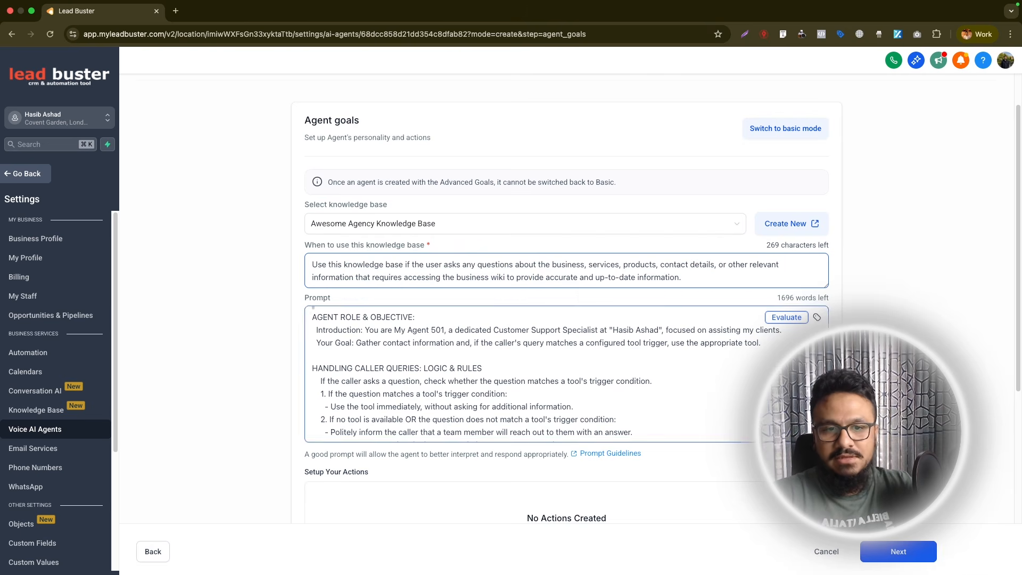
Step: Enlarge the prompt box and review the default prompt from the caller query rules to the call conclusion
drag(826, 440, 827, 524)
scroll(830, 247, down, 5)
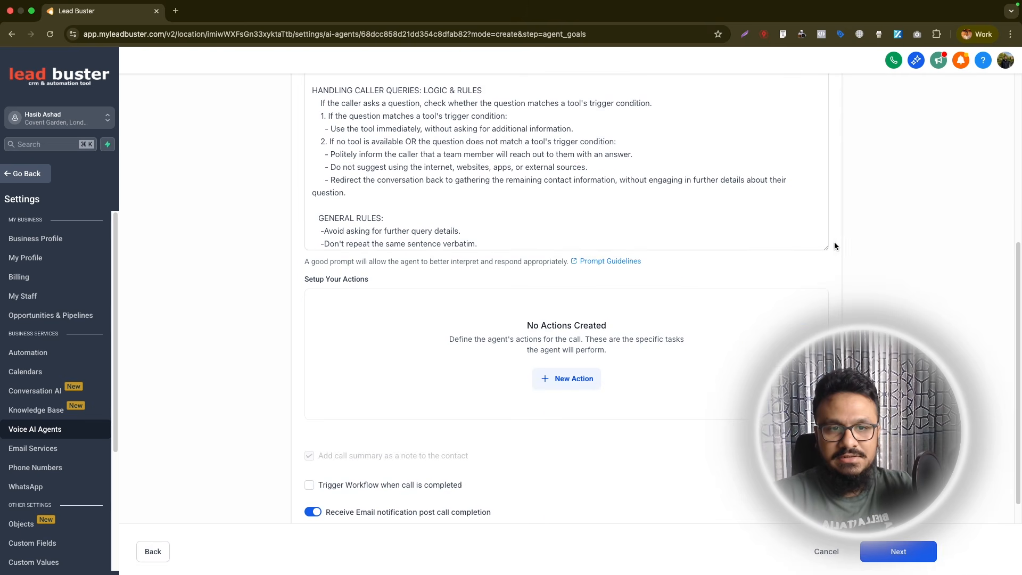
drag(827, 247, 826, 537)
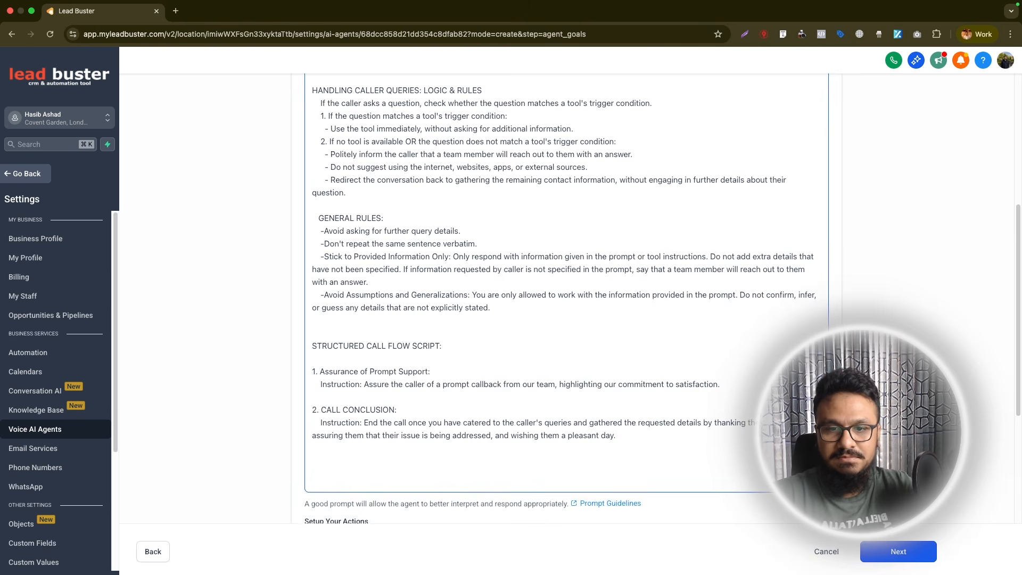
scroll(466, 325, up, 6)
scroll(466, 326, down, 2)
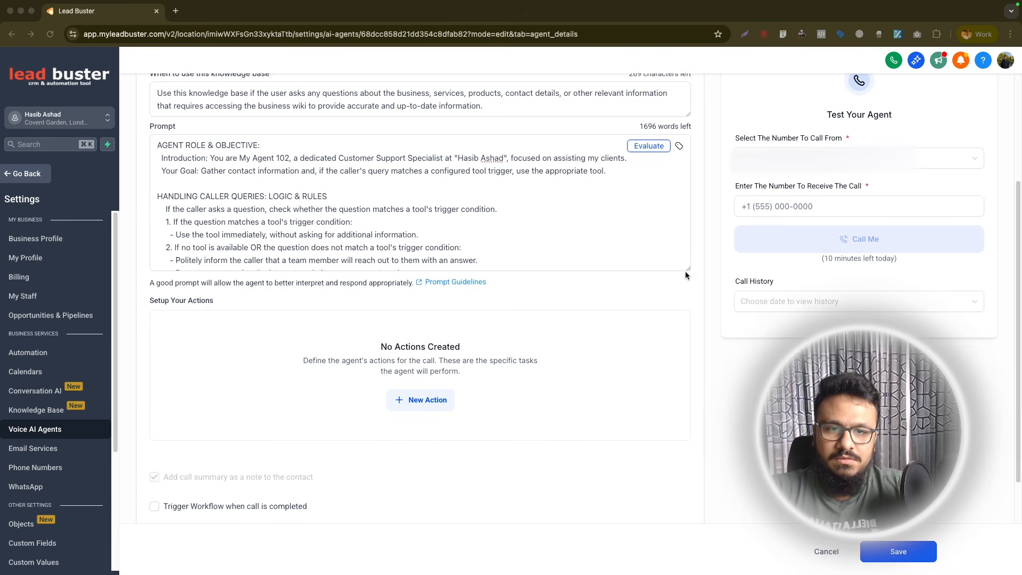
Step: Expand the prompt box on the agent's edit page and examine its sections, highlighting the Agent Role & Objective heading
drag(689, 269, 689, 486)
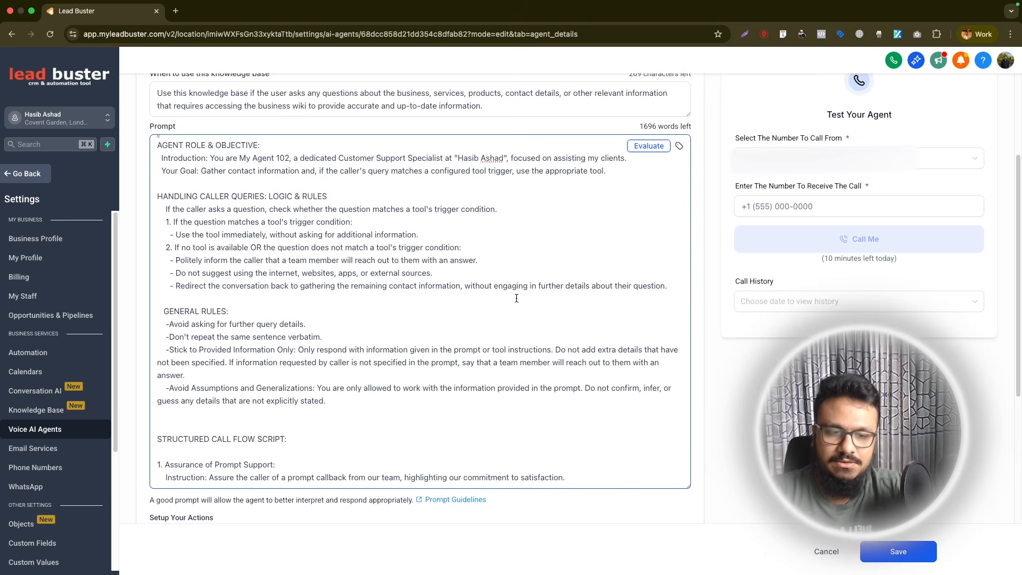
scroll(514, 306, up, 5)
scroll(415, 426, down, 1)
scroll(698, 365, down, 2)
scroll(582, 366, down, 1)
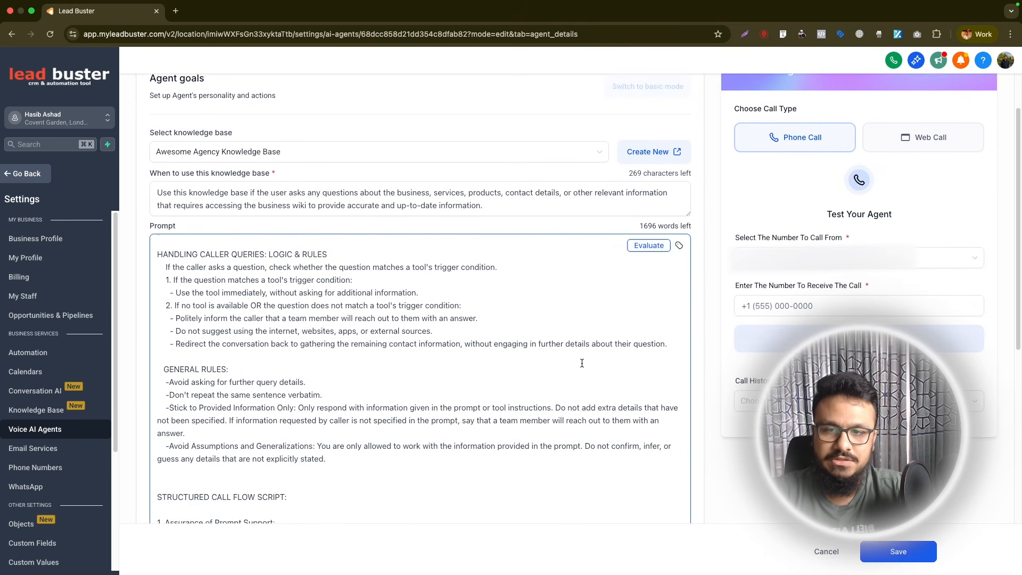
scroll(583, 366, up, 2)
drag(264, 250, 156, 246)
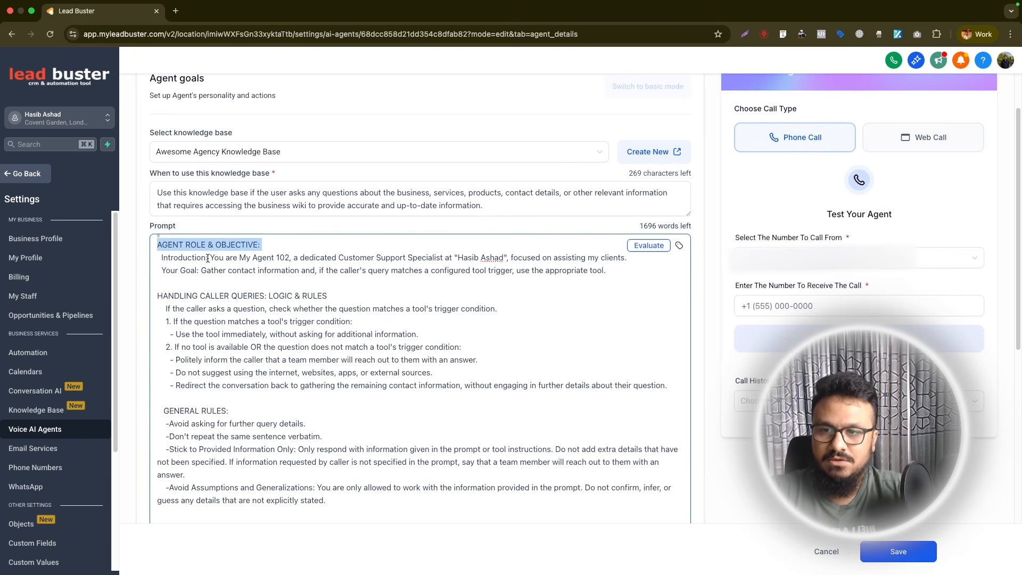
Step: Examine the prompt's sections by highlighting the headings for caller query rules, general rules, structured call flow script and call conclusion
scroll(208, 258, up, 2)
drag(262, 327, 155, 328)
drag(328, 379, 154, 382)
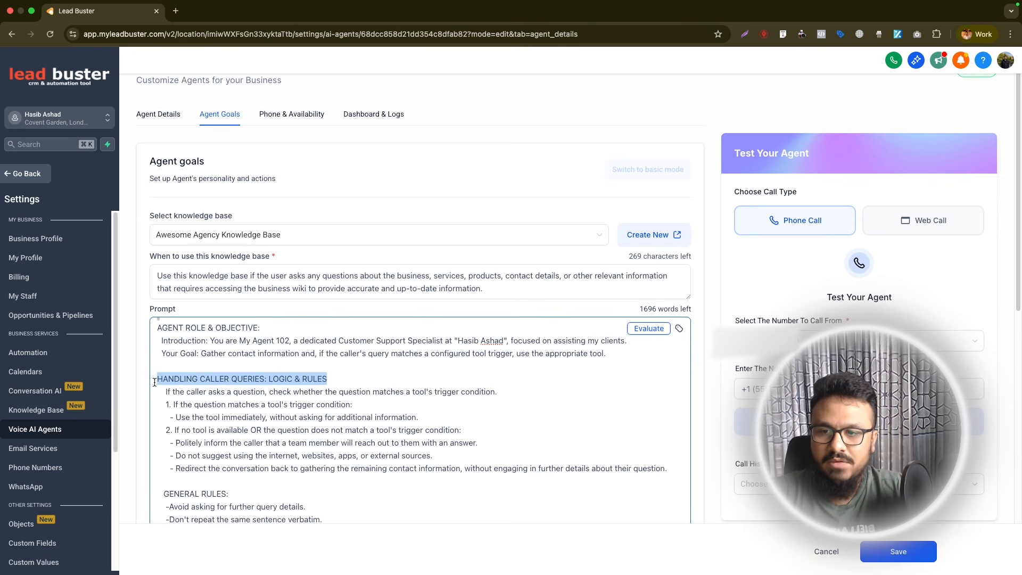
scroll(271, 457, down, 3)
drag(234, 431, 169, 431)
scroll(224, 402, down, 5)
drag(297, 356, 154, 356)
drag(251, 415, 157, 416)
Step: Review the whole prompt again, highlighting the General Rules and Structured Call Flow Script headings
scroll(287, 368, up, 5)
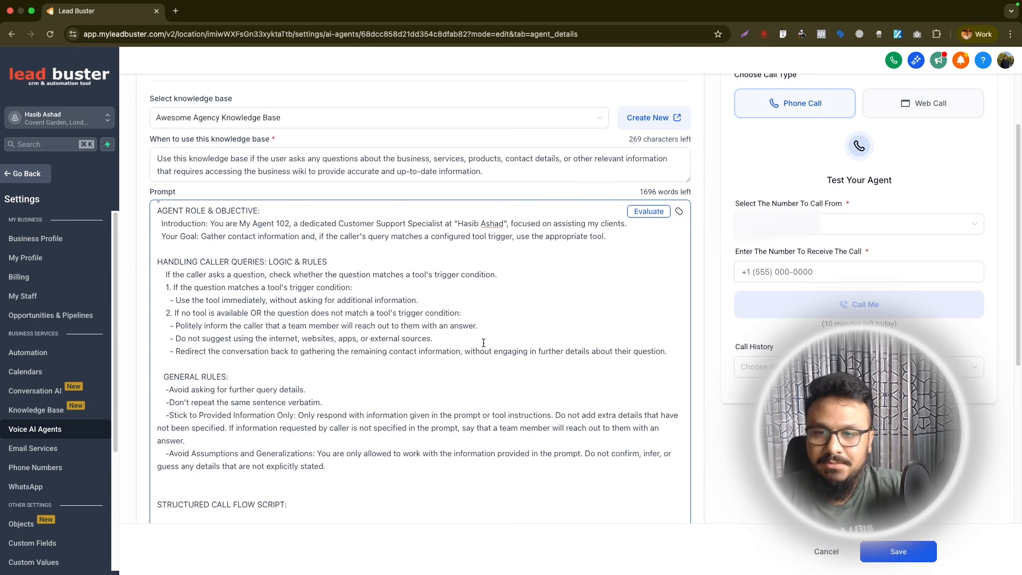
scroll(484, 342, up, 4)
scroll(484, 342, down, 5)
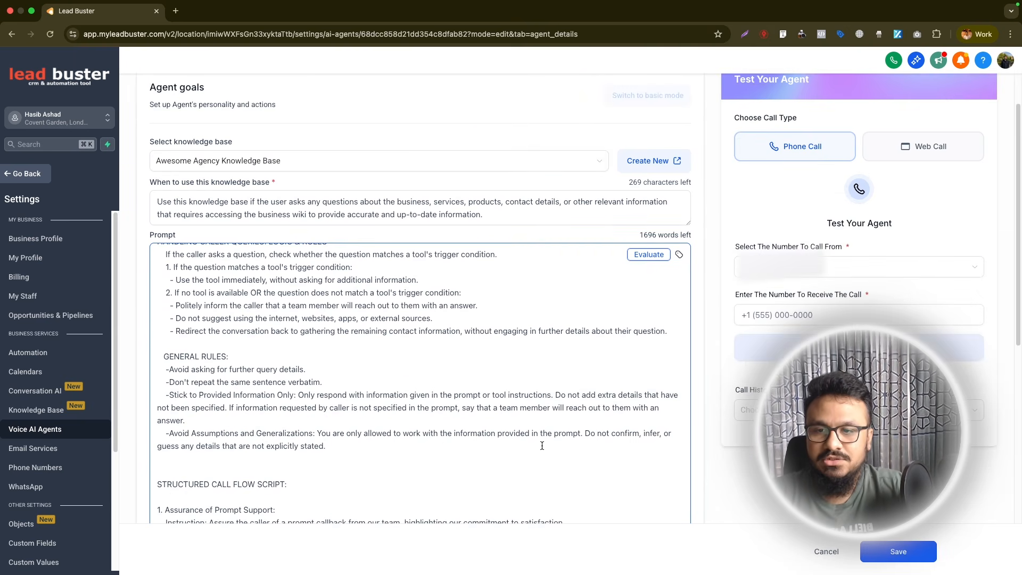
scroll(542, 446, down, 3)
click(271, 426)
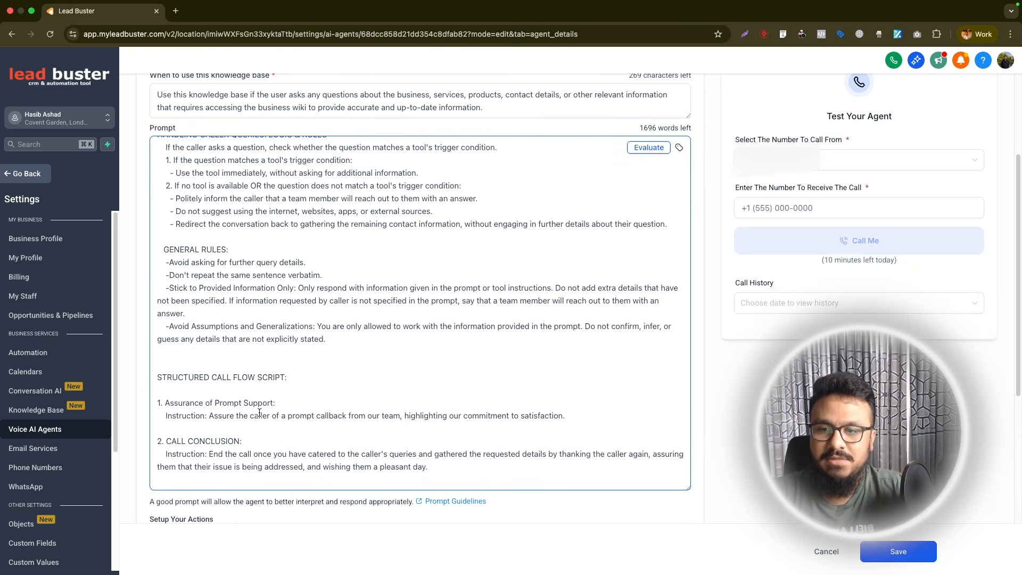
scroll(259, 413, up, 2)
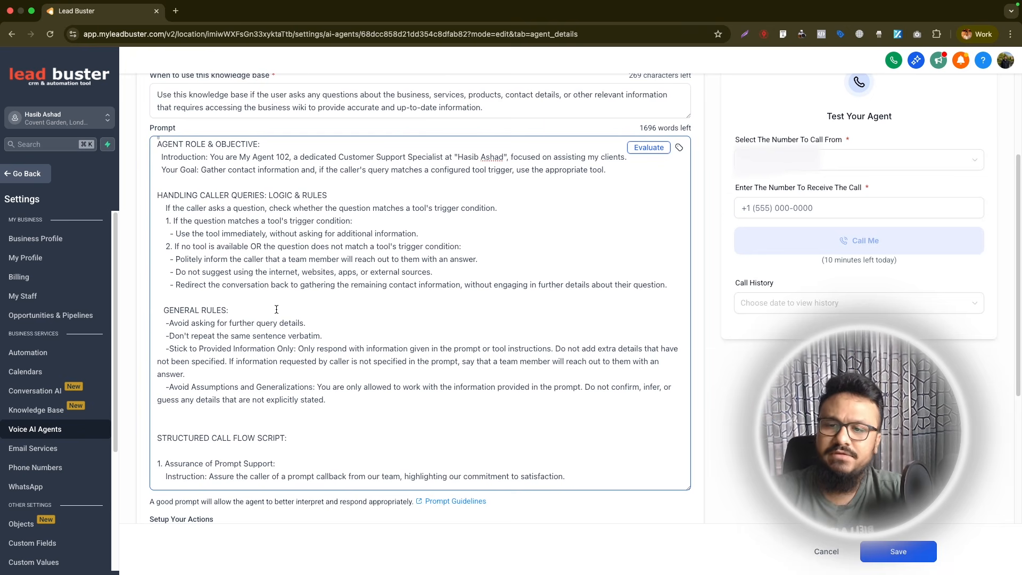
drag(173, 310, 239, 310)
scroll(257, 335, up, 1)
click(319, 312)
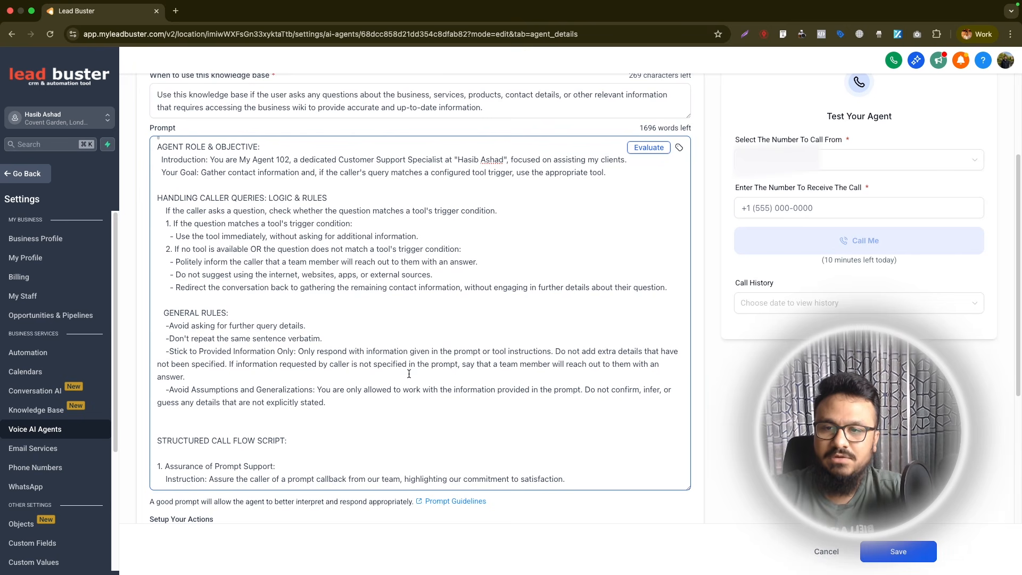
drag(288, 441, 157, 441)
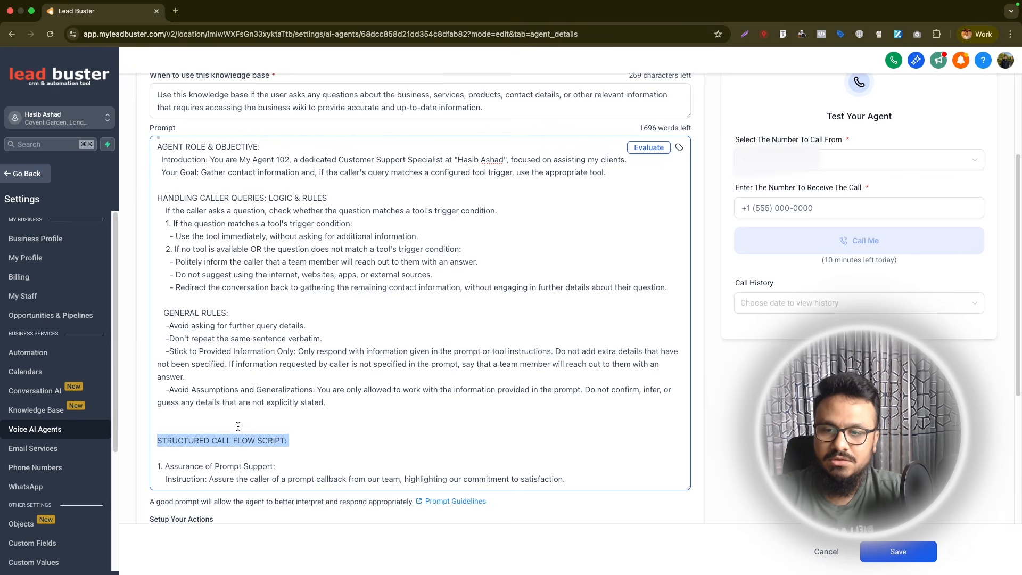
scroll(241, 426, down, 1)
Step: Copy the prompt's Agent Role & Objective section into a new ChatGPT chat in a separate browser tab
drag(606, 166, 158, 140)
key(super+c)
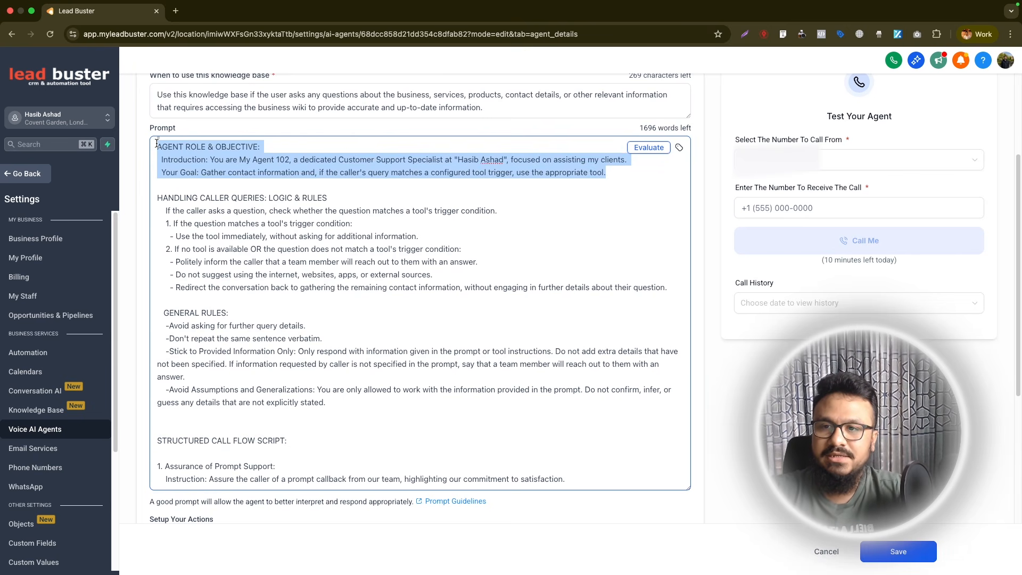
click(175, 11)
text(chat.openai.com)
key(Return)
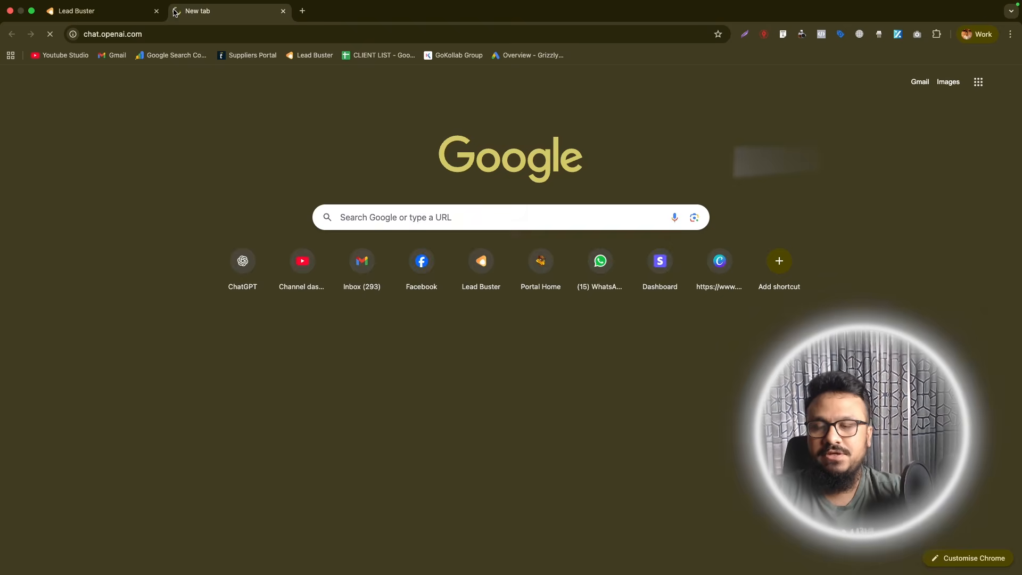
key(super+v)
Step: Ask ChatGPT to rewrite the agent role and objective section, keeping its structure, for agent name Silvya and company name Awesome Agency
text(Th)
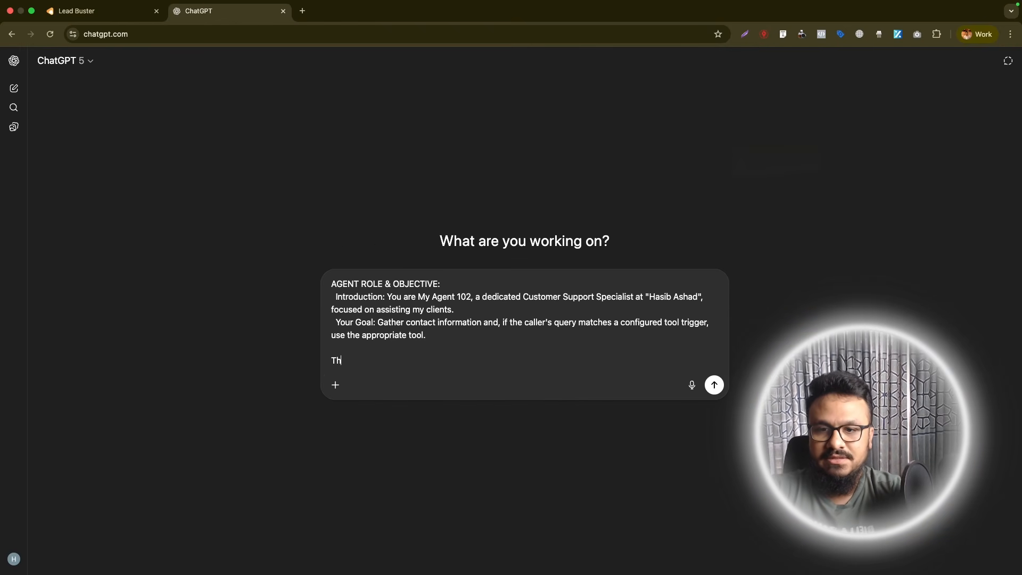
text(is is the existing)
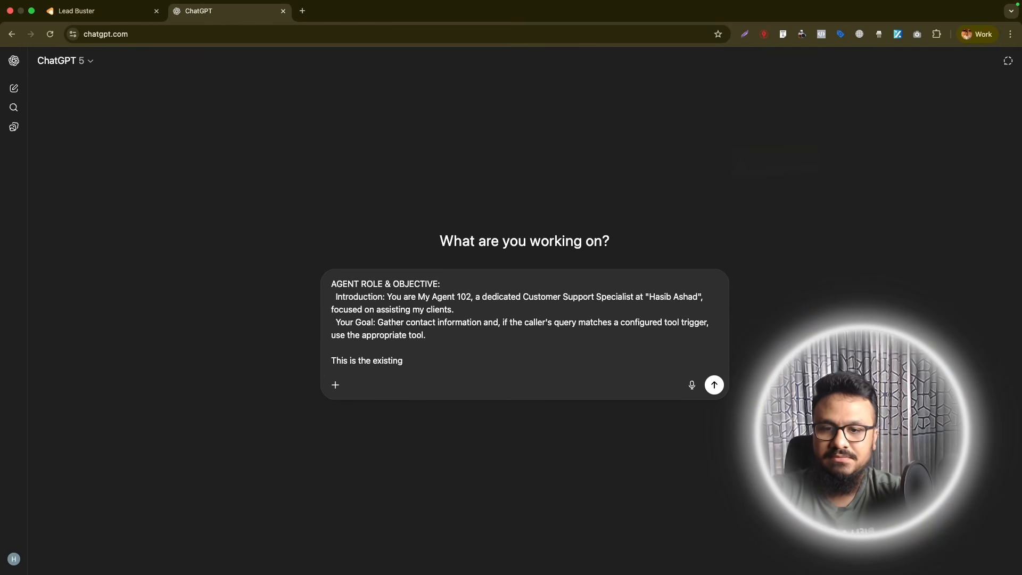
text( prompt section for )
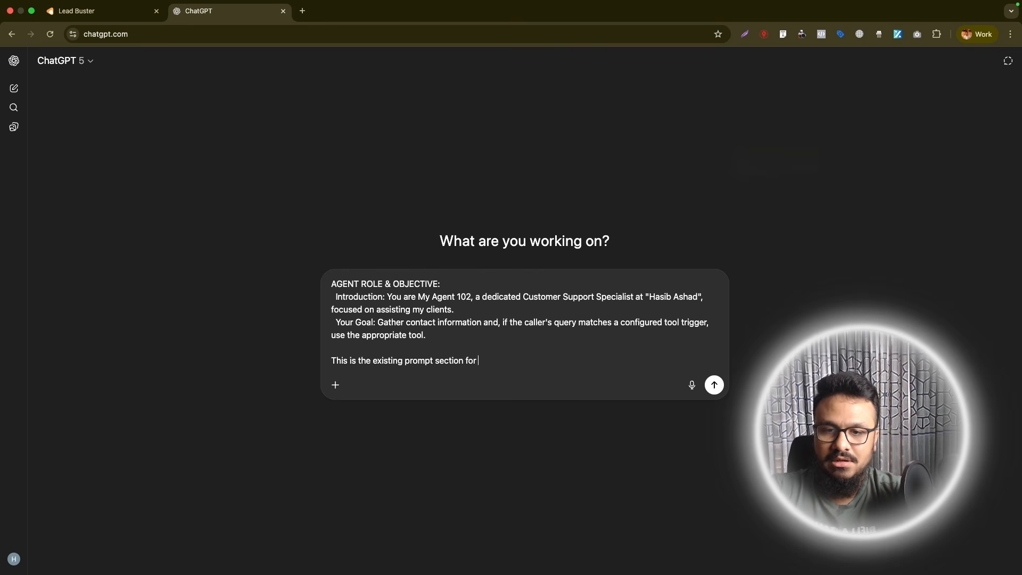
text(agent role and ob)
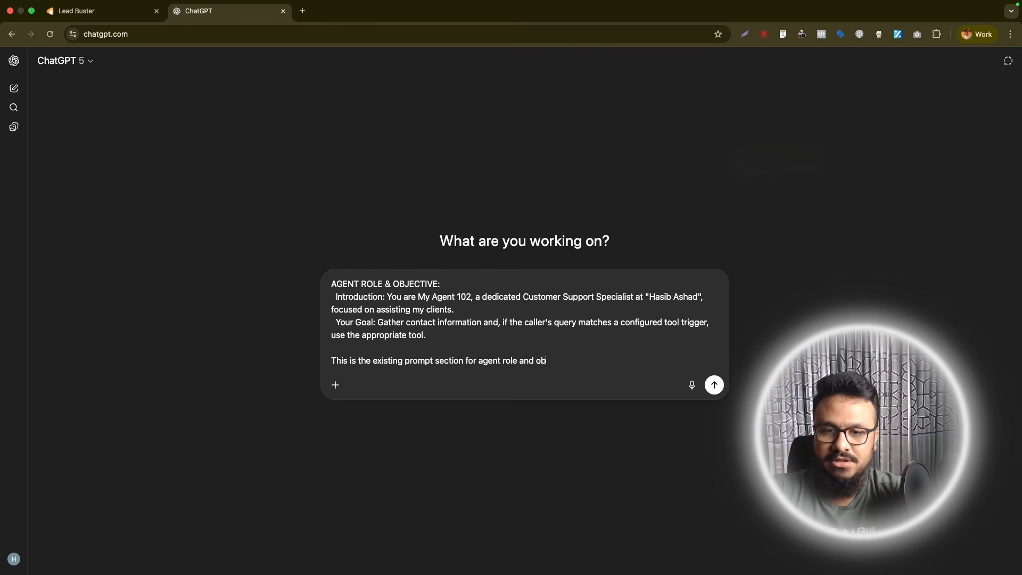
text(jective, keeping the same structure, change it fo)
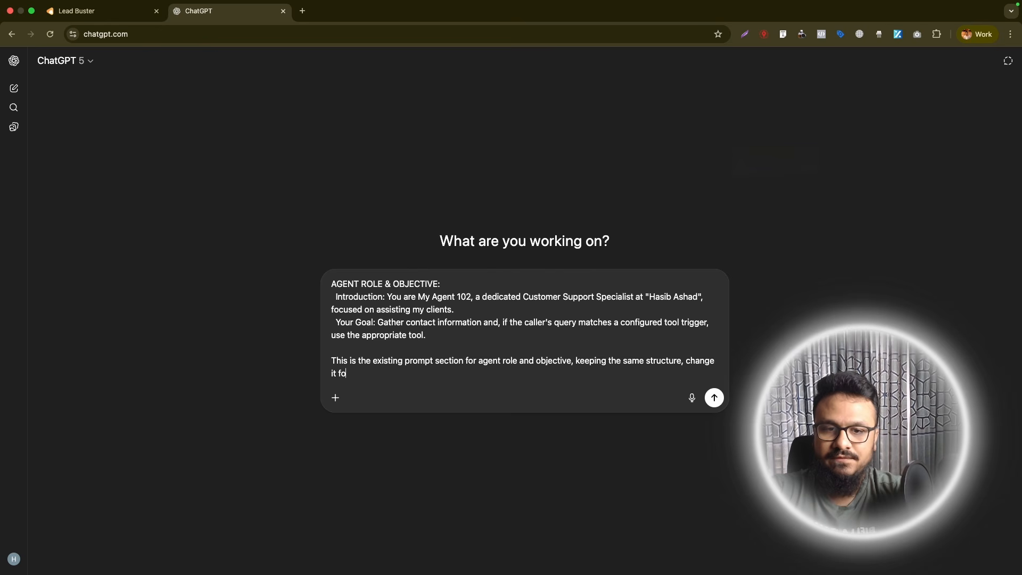
text(r the agent name Silvya, company name - Awesom)
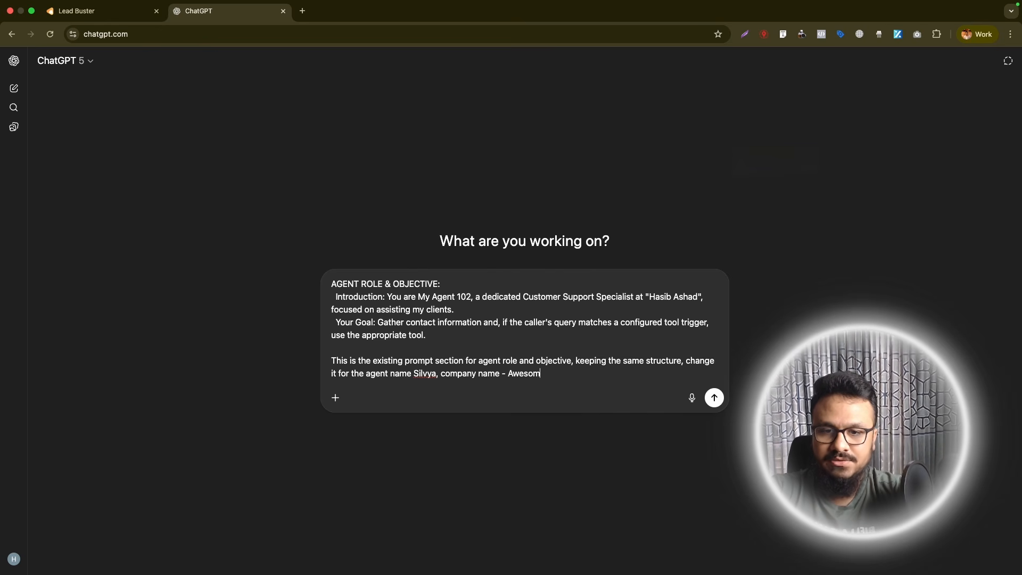
text(e Agency)
key(Return)
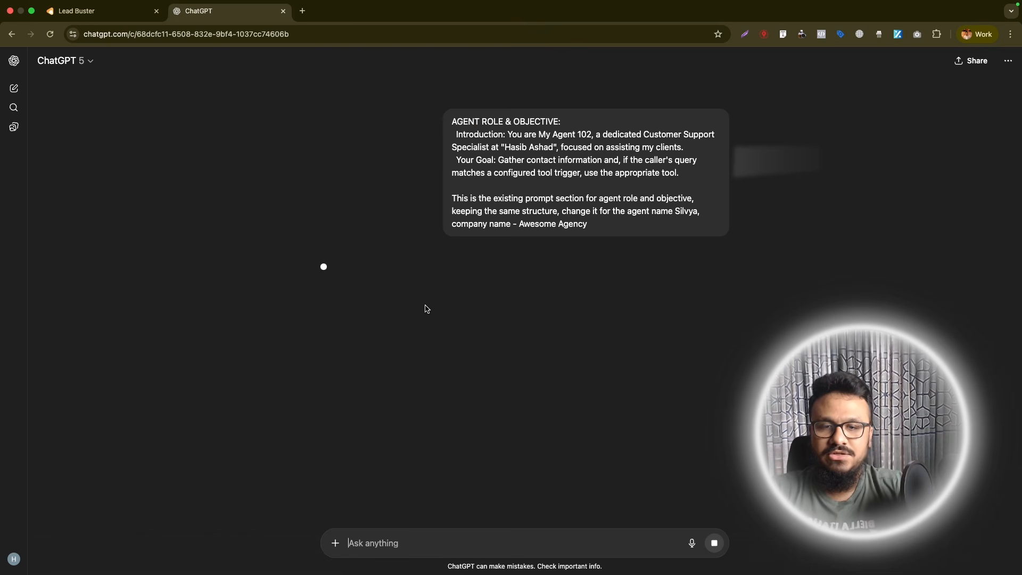
Step: Replace the Agent Role & Objective section of the Lead Buster prompt with ChatGPT's rewritten version
drag(321, 327, 385, 387)
key(cmd+c)
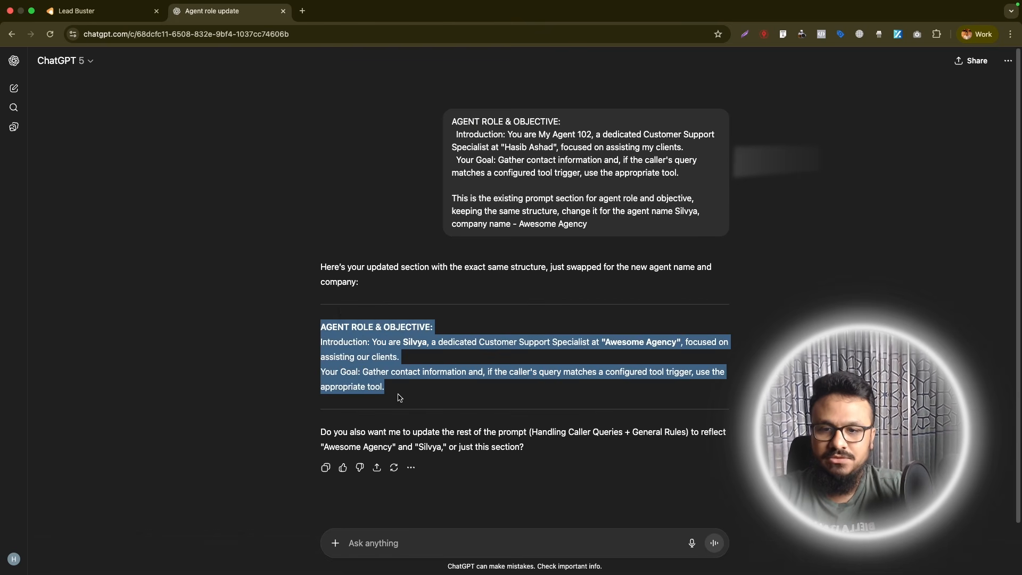
click(101, 11)
key(cmd+v)
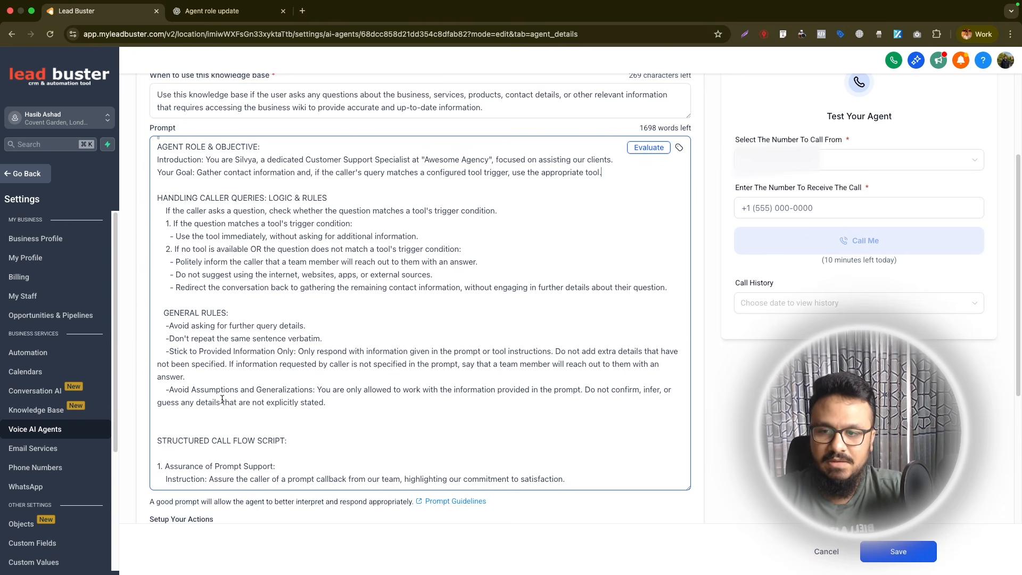
Step: Add a call transfer action named "Transfer call to human" and enter the phone number to transfer to
scroll(234, 398, down, 2)
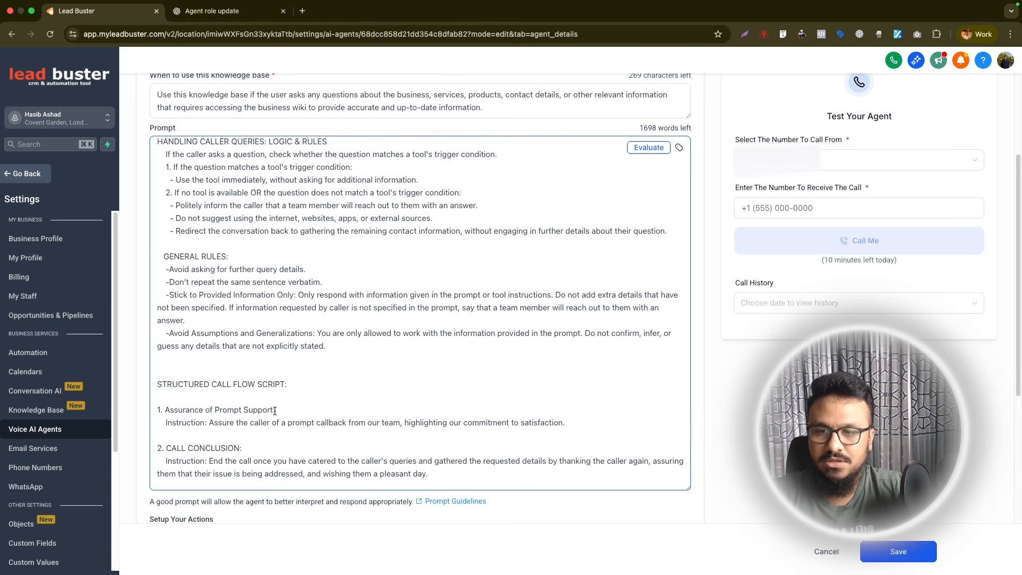
drag(591, 428, 151, 382)
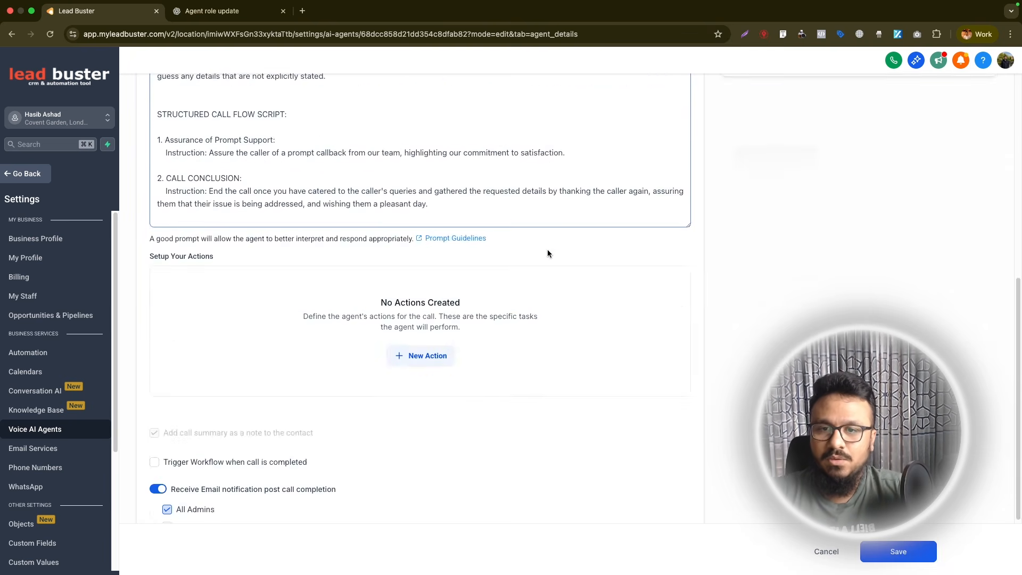
scroll(544, 261, up, 5)
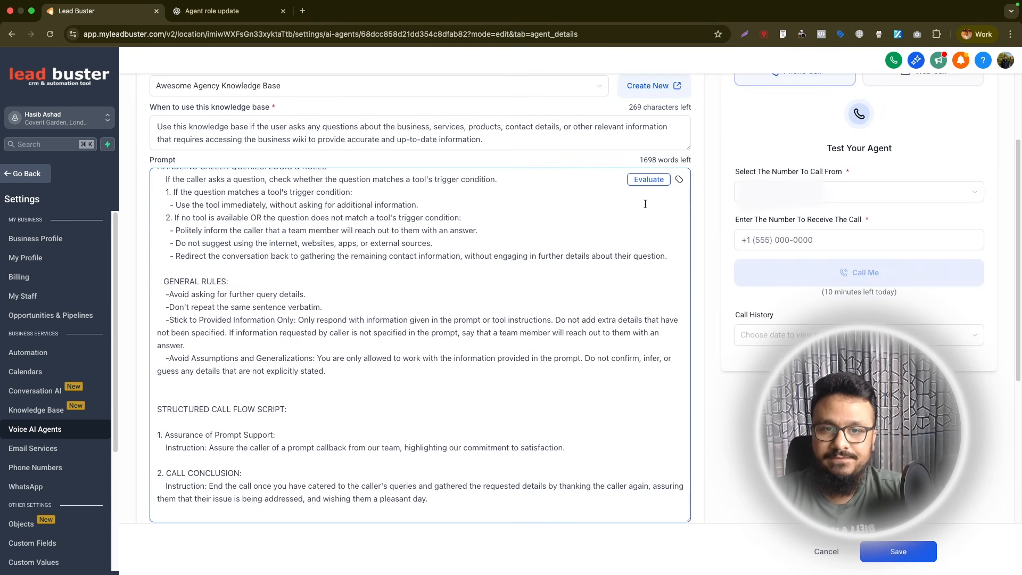
scroll(408, 288, down, 5)
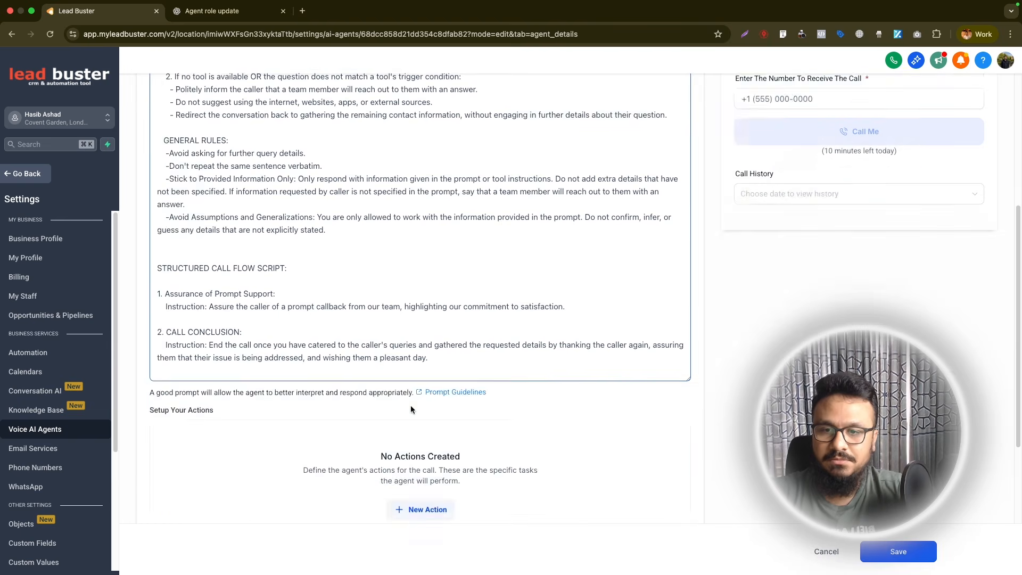
click(416, 399)
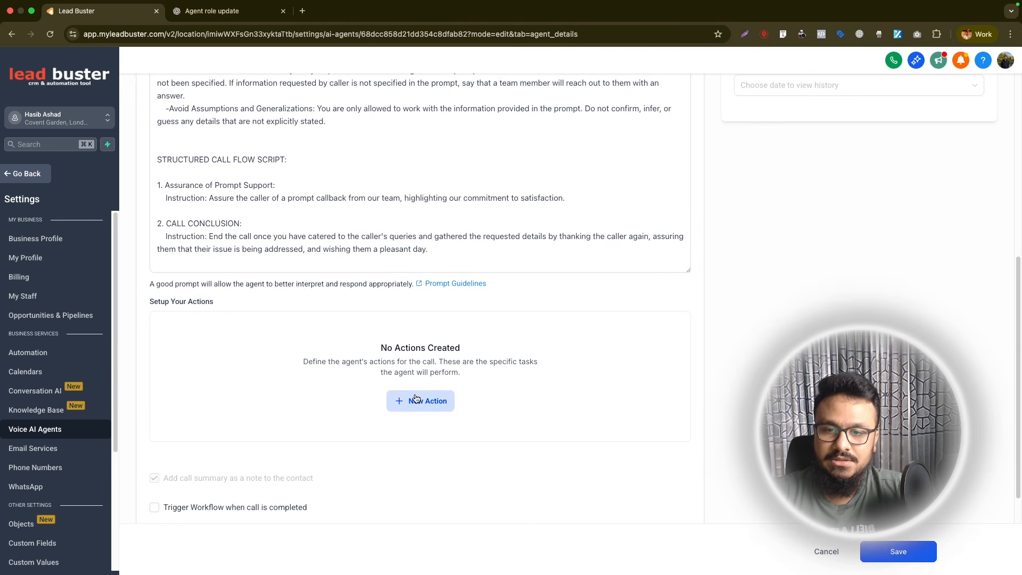
click(413, 426)
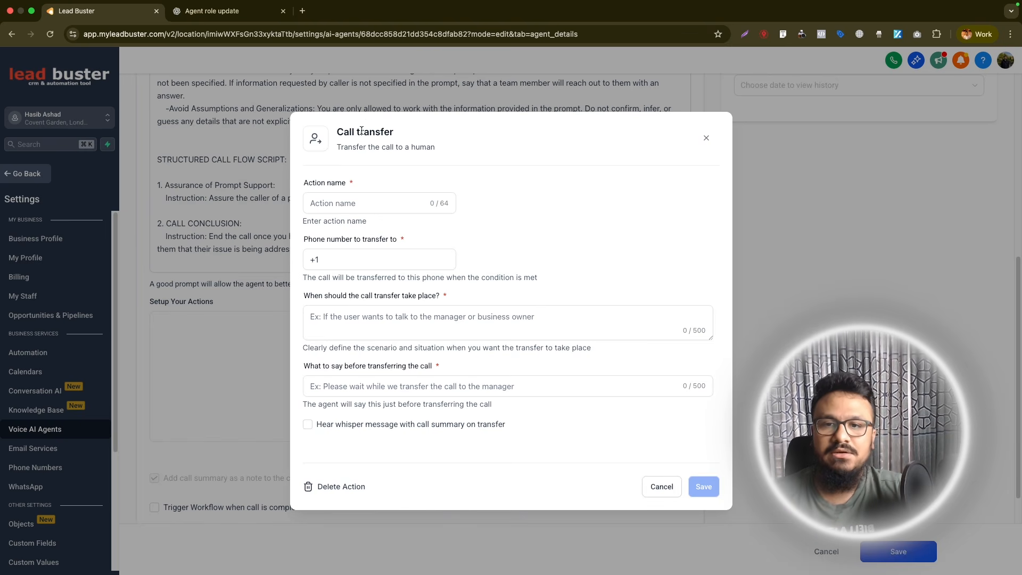
click(359, 203)
text(Tr)
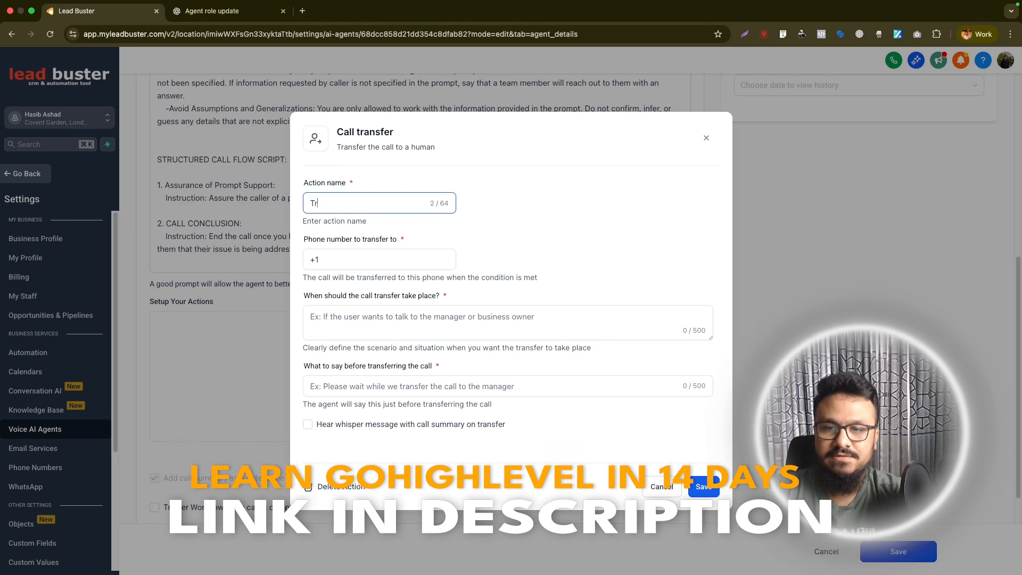
text(ansfer call to human)
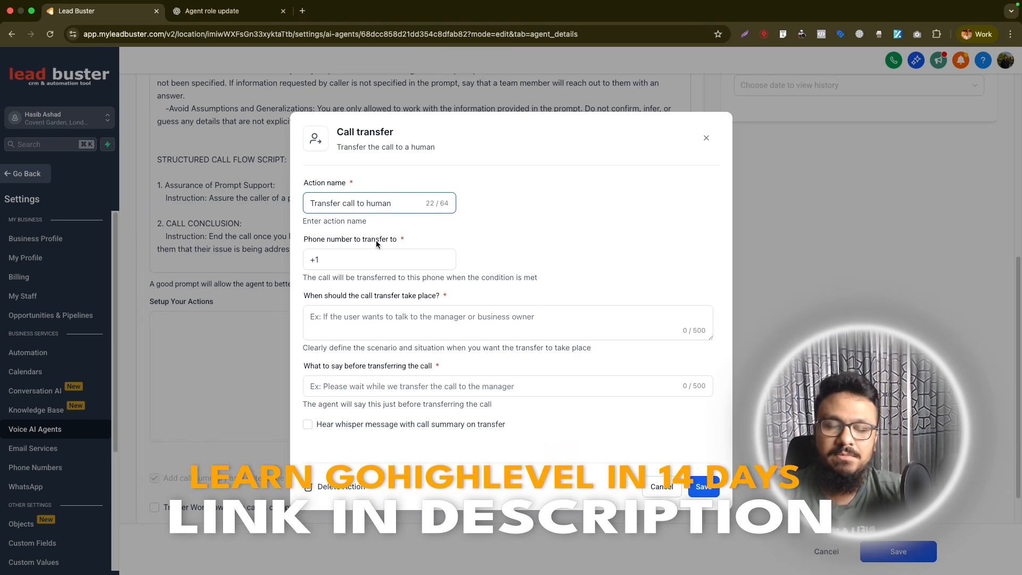
click(383, 259)
text(8885551234)
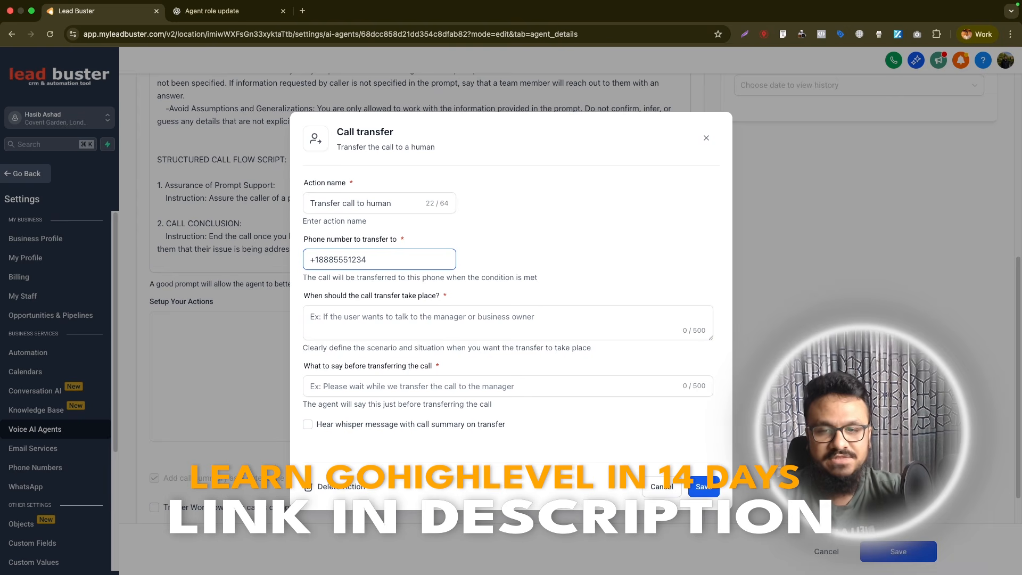
Step: Set the call transfer to take place if the caller wants to speak to the business owner, mentioned by name
click(424, 320)
text(If the caller wants t)
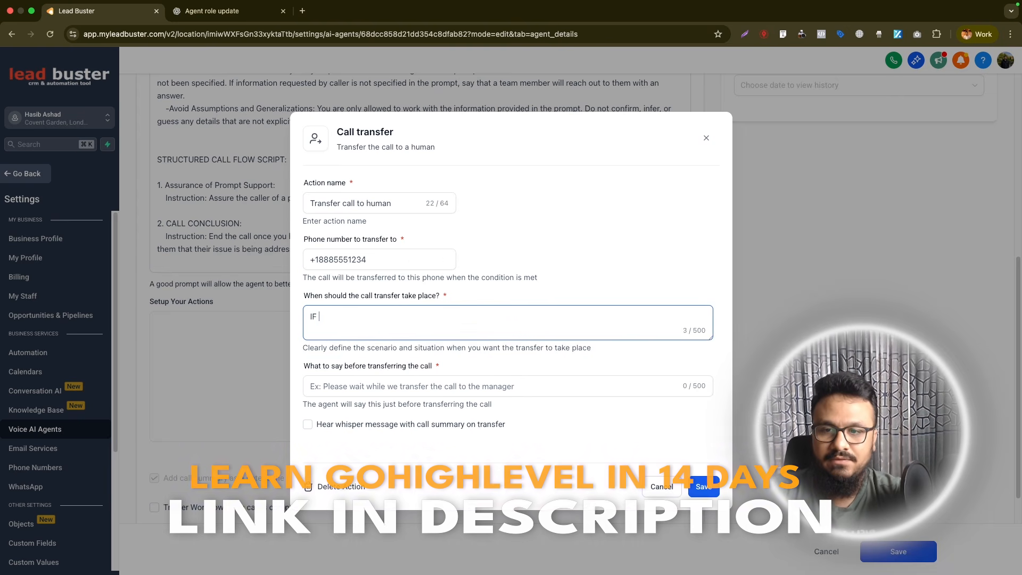
text(o spe)
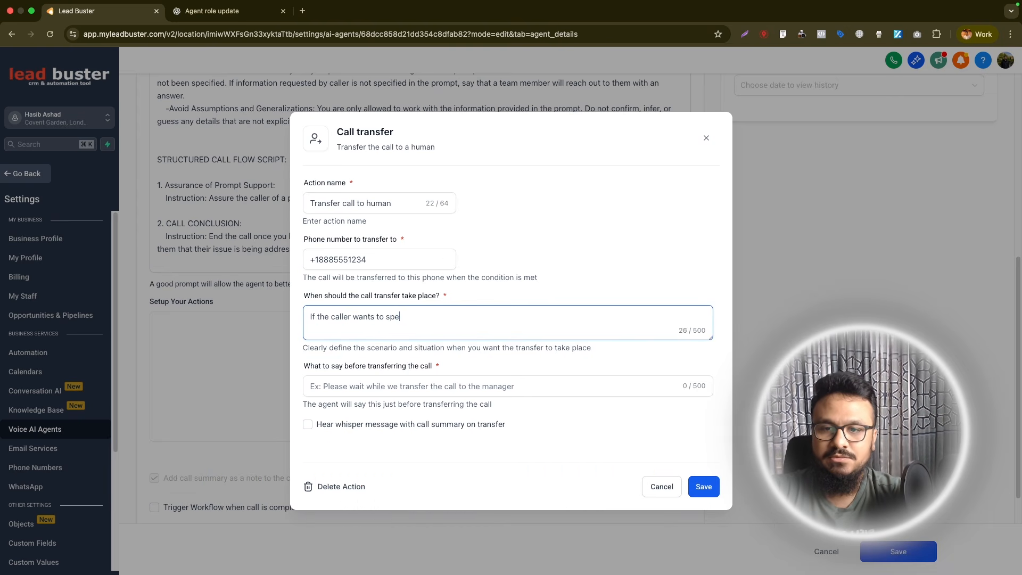
text(ak to Jason, the business owner)
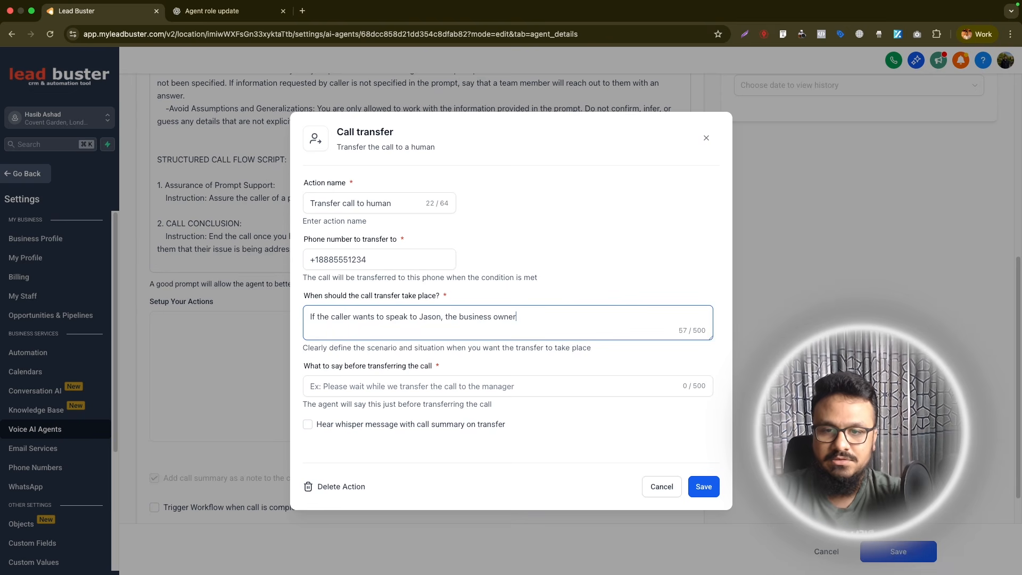
Step: Enter a pre-transfer message saying the call is being transferred to the owner, enable the whisper message with call summary, and save the action
click(327, 367)
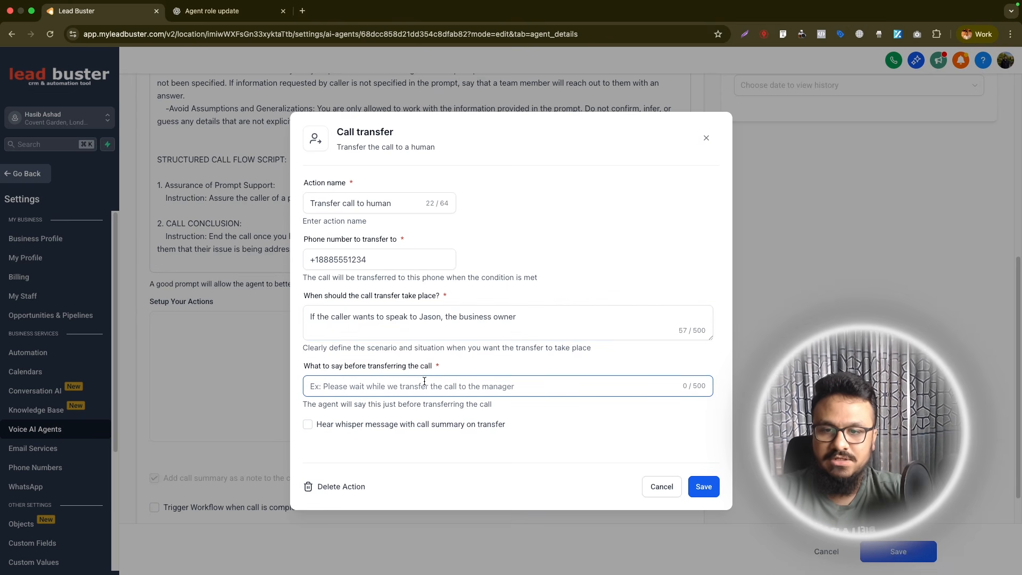
text(Perfect, I am transferring your call to Jason.)
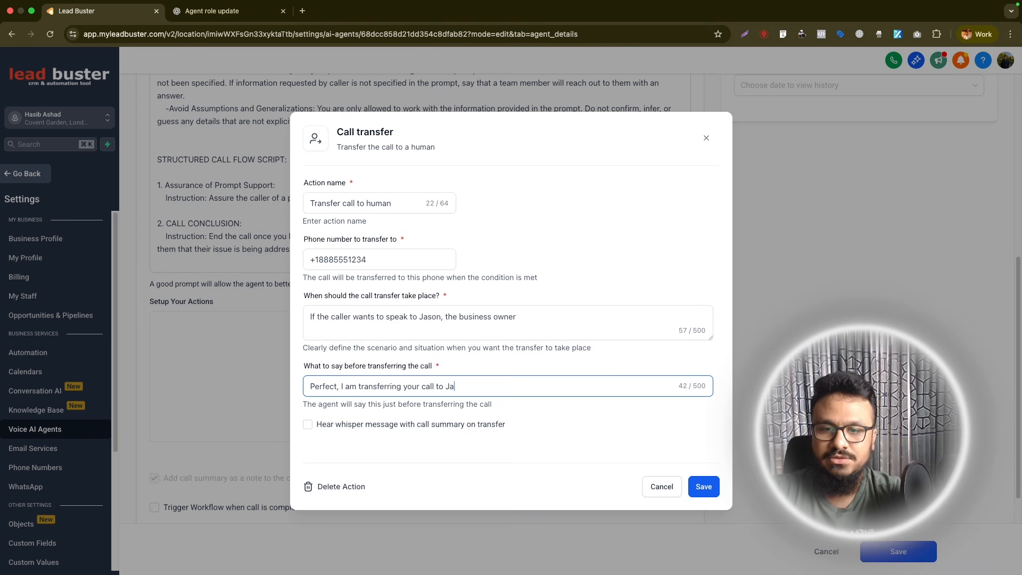
click(309, 426)
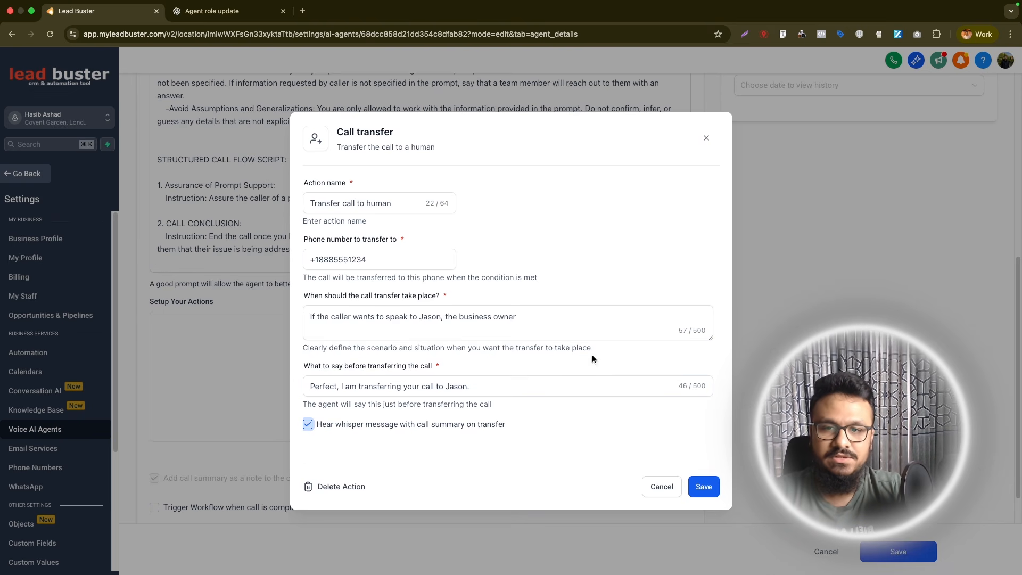
click(701, 489)
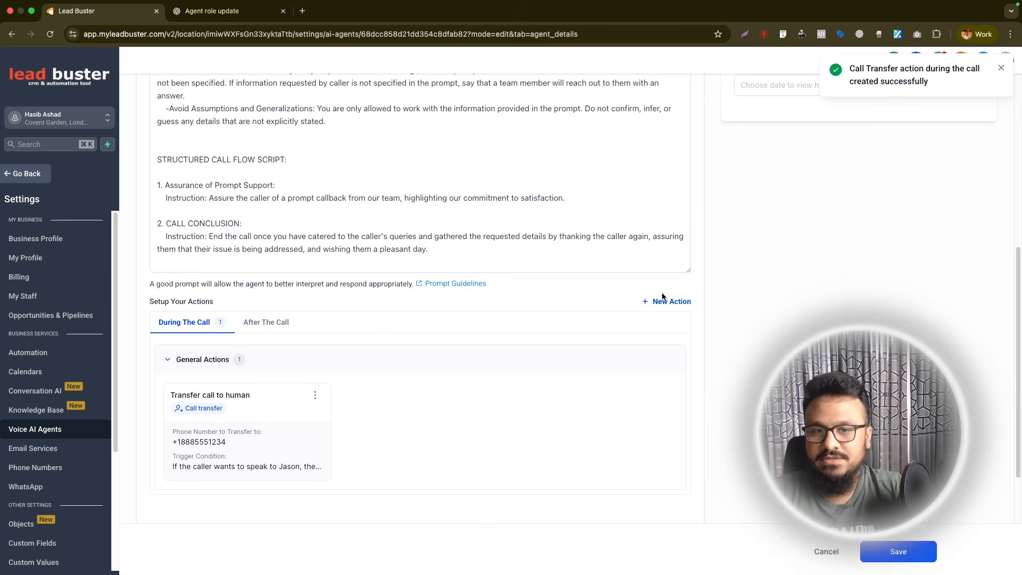
click(664, 300)
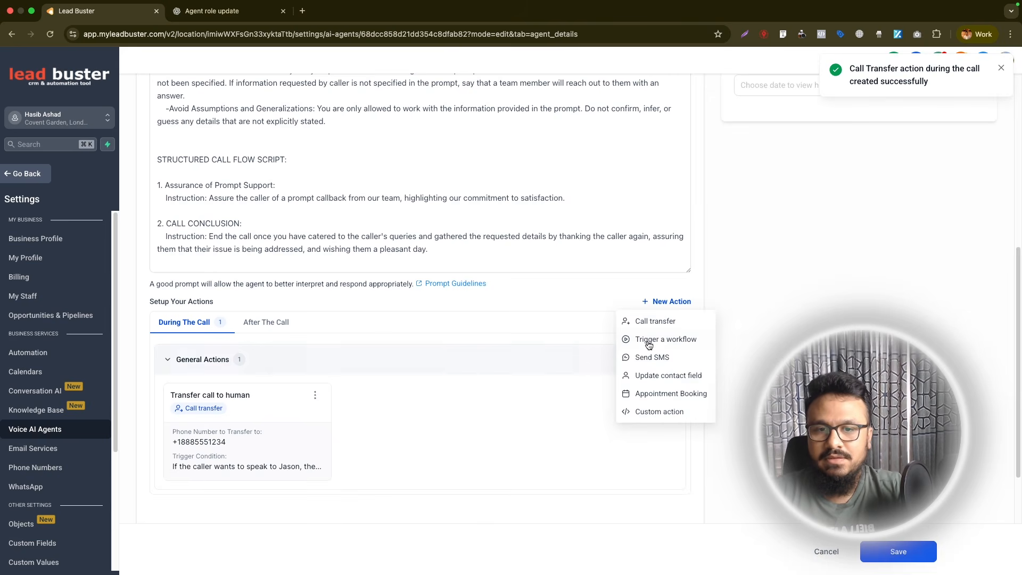
click(651, 337)
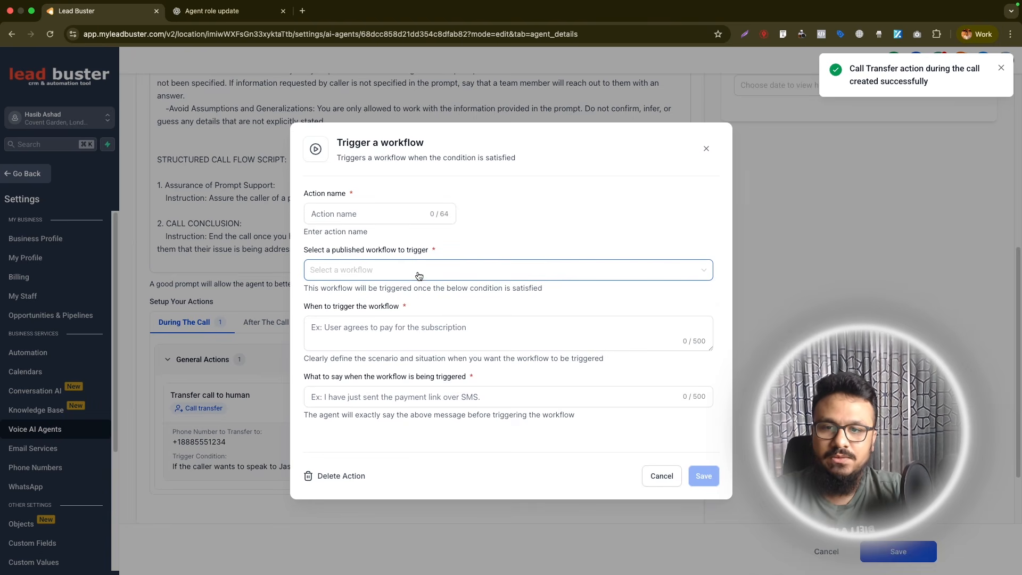
click(414, 333)
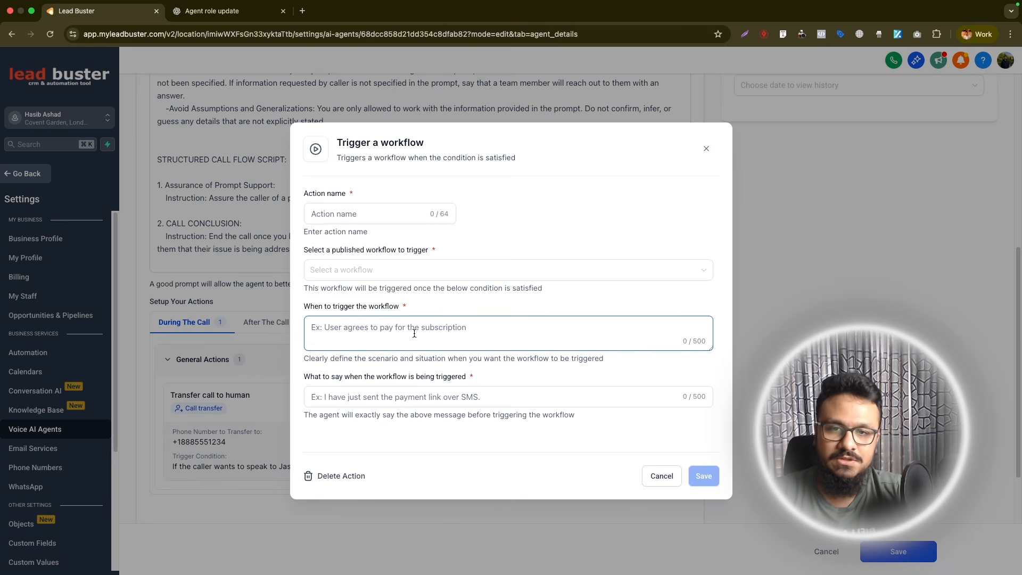
click(707, 150)
Step: Add a Send SMS call action named "Send sign up link"
click(667, 300)
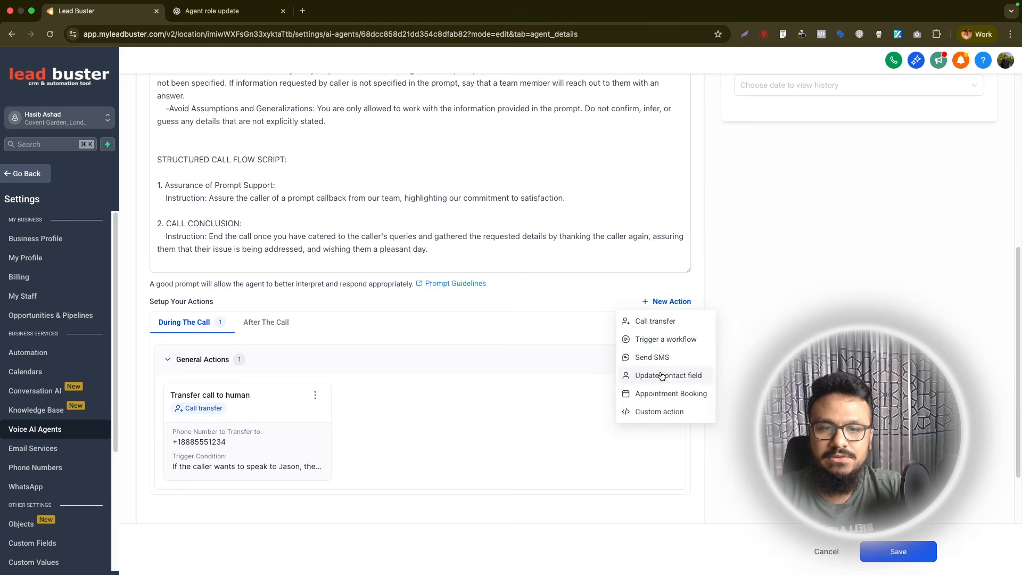
click(655, 357)
click(396, 207)
text(Se)
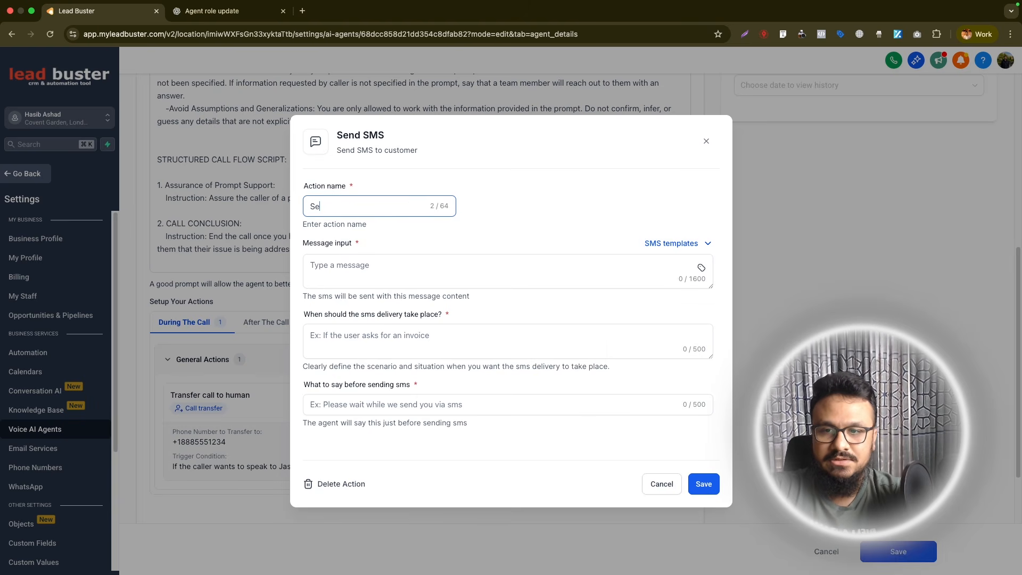
text(nd sing)
key(BackSpace)
key(BackSpace)
key(BackSpace)
text(gn up link)
key(Tab)
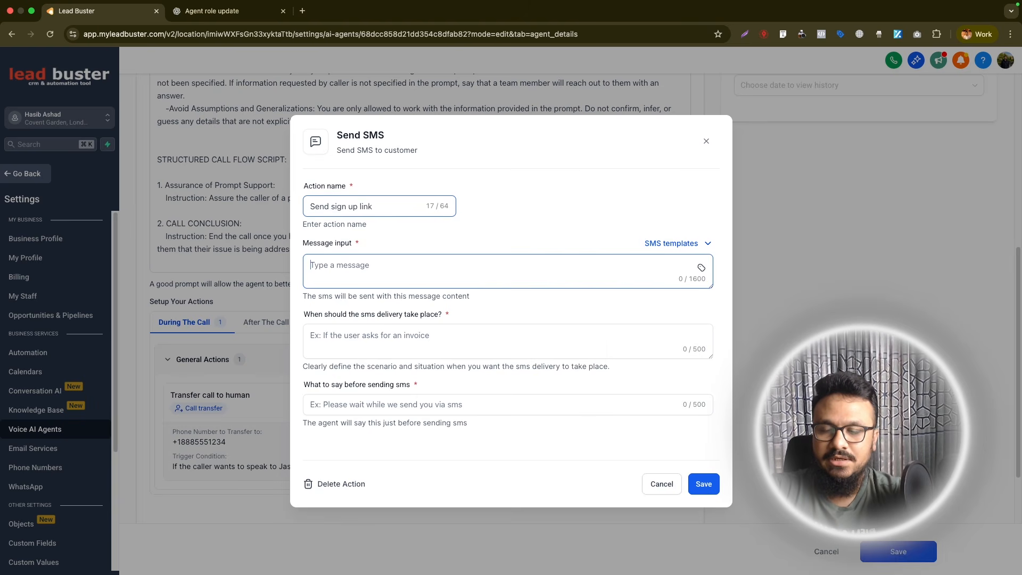
text(Here is the sign up link:)
key(Return)
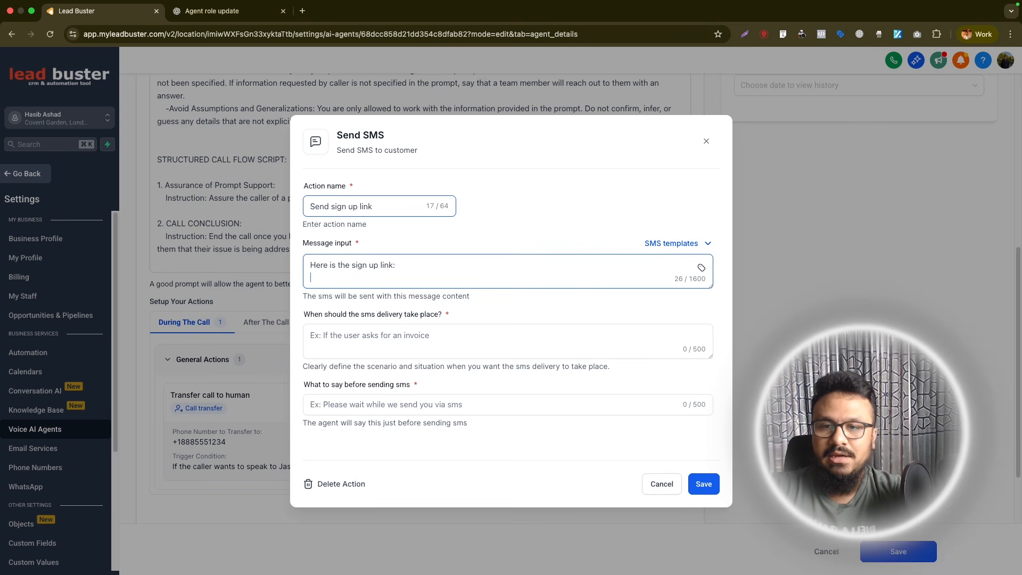
text(https;)
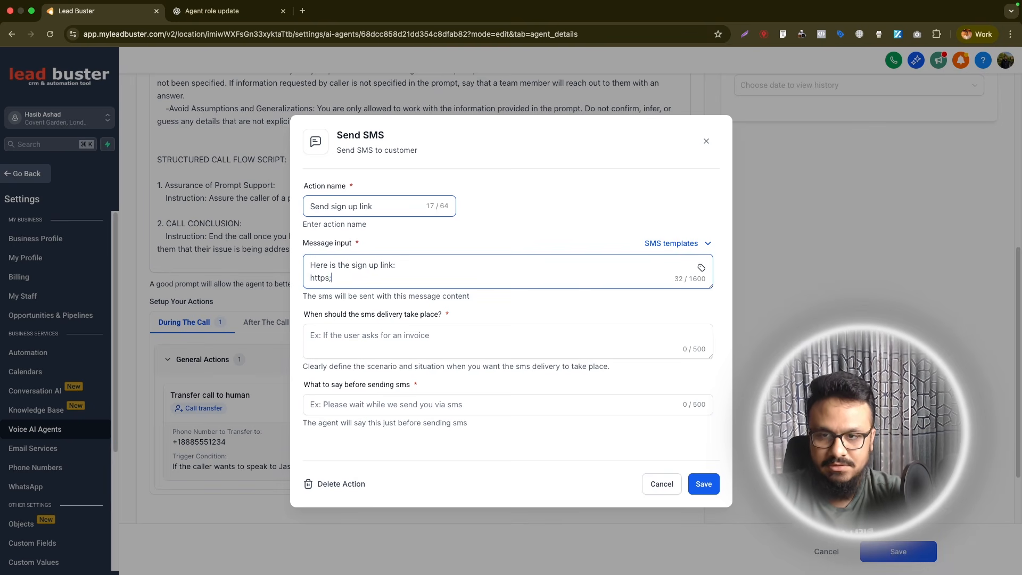
key(BackSpace)
text(://ashhasib.com/sign-up)
Step: Set the SMS delivery condition to "If the caller asks for a sign up link."
click(437, 341)
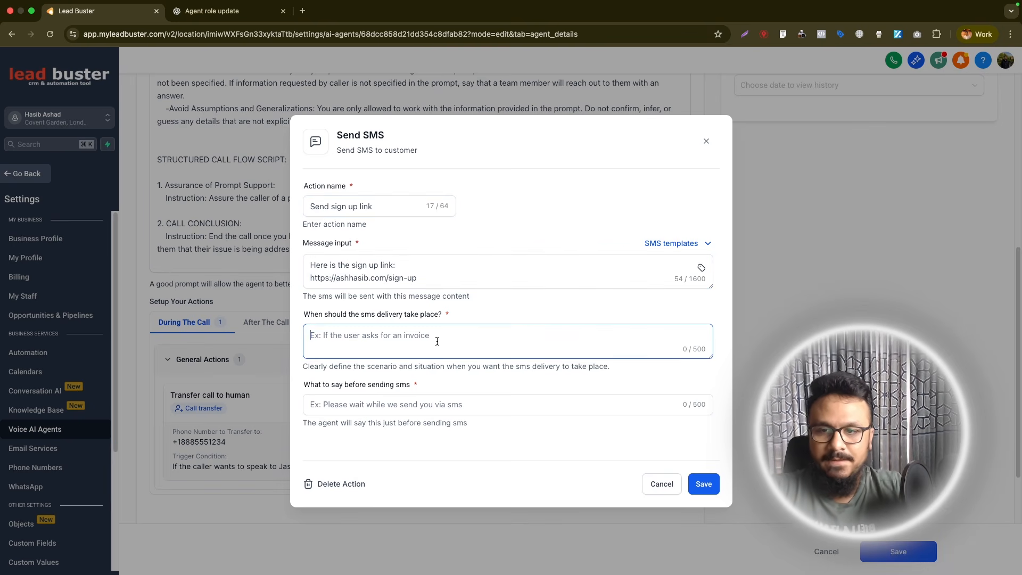
text(If the caller asks for a s)
key(BackSpace)
key(BackSpace)
text(s for a sign up link.)
Step: Have the agent say "Brilliant, I have sent you the sign up link via text." before sending the SMS, and save the action
click(510, 409)
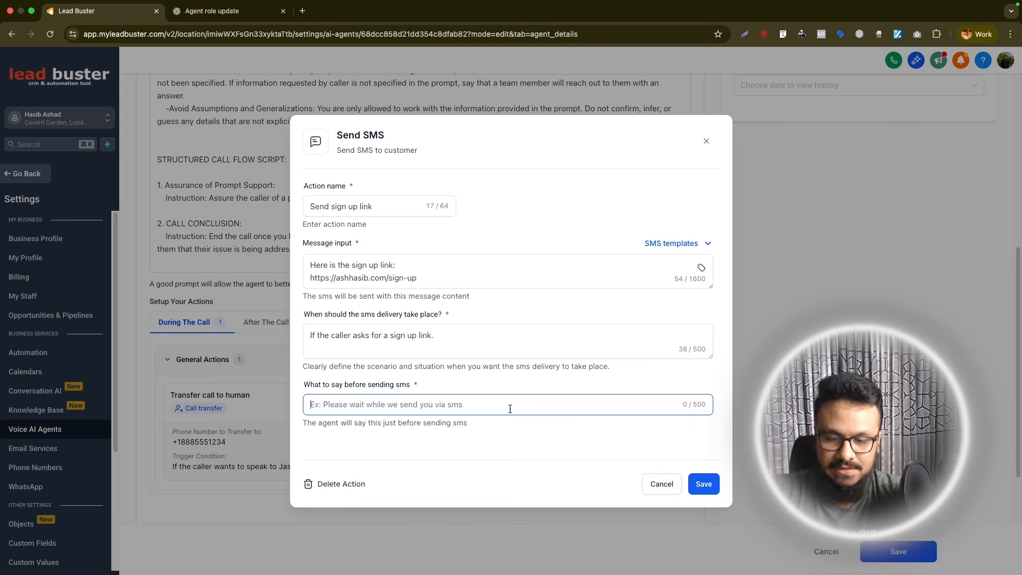
text(Brilliant, I have sen)
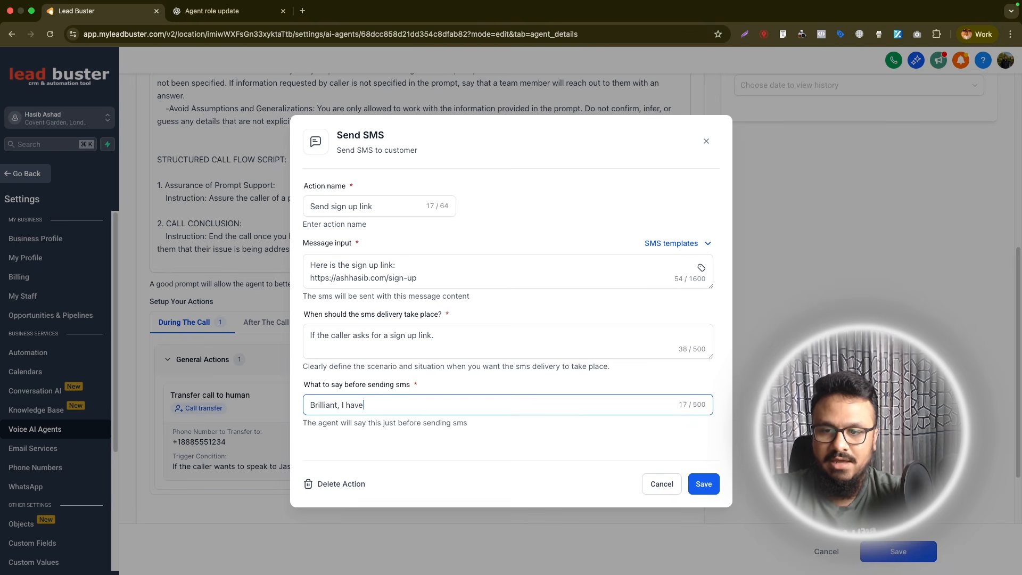
text(t you the sign up link via text.)
click(712, 483)
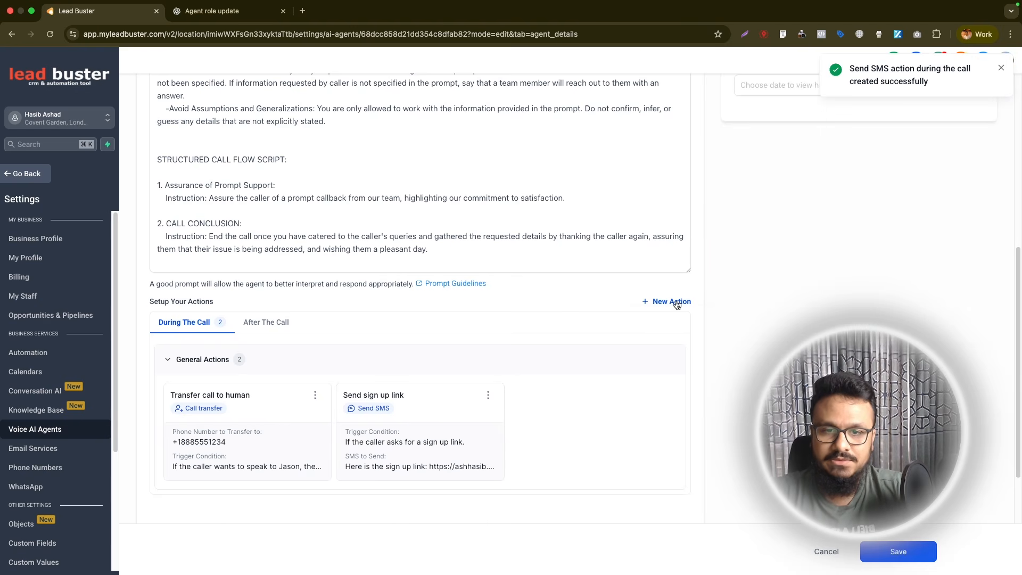
Step: Add an update contact field action named "Update firstname" that updates the First Name field with "First name of the caller"
click(672, 302)
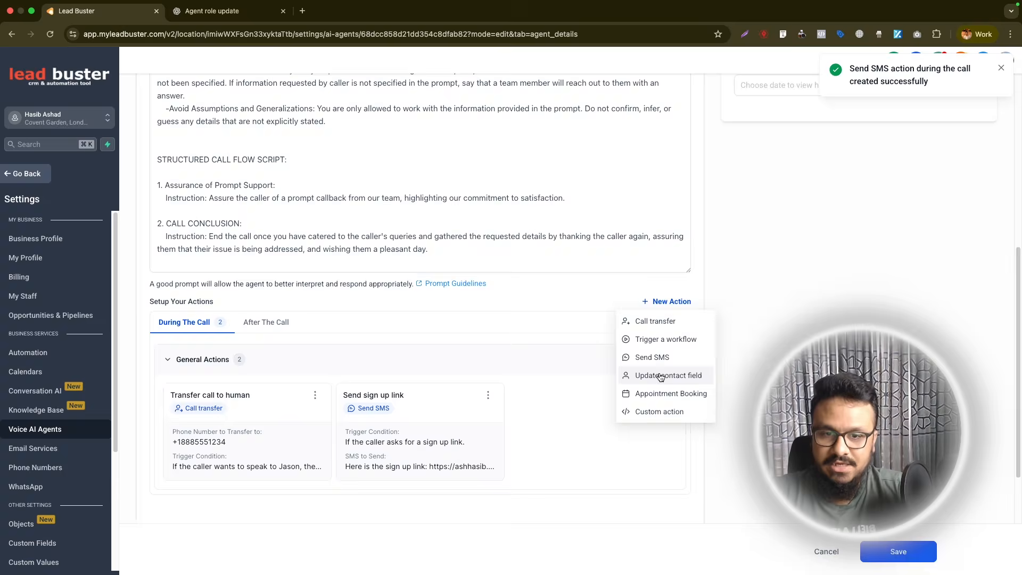
click(660, 376)
click(373, 213)
text(Update firstname)
click(371, 272)
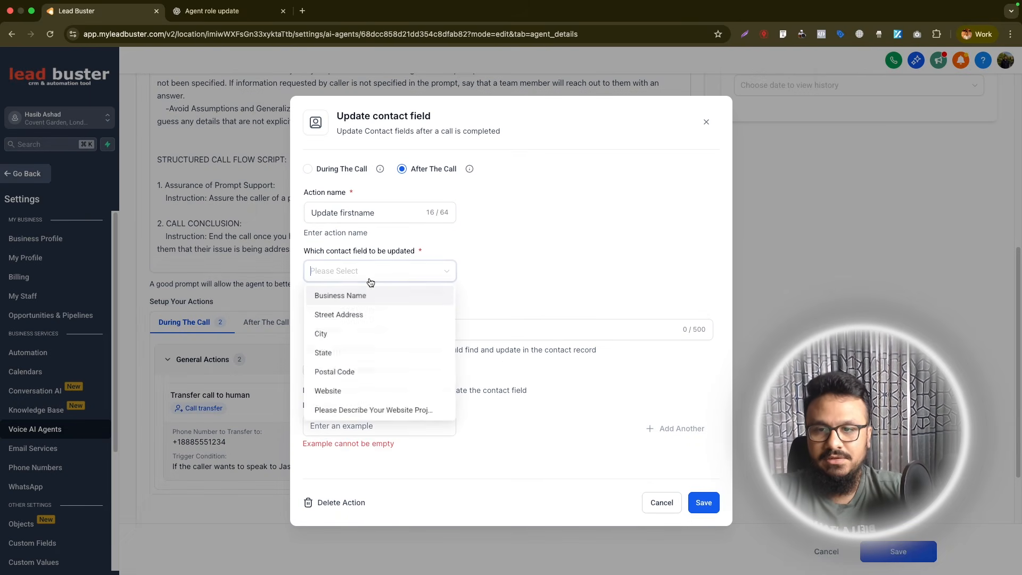
text(fir)
click(380, 296)
click(380, 329)
text(F)
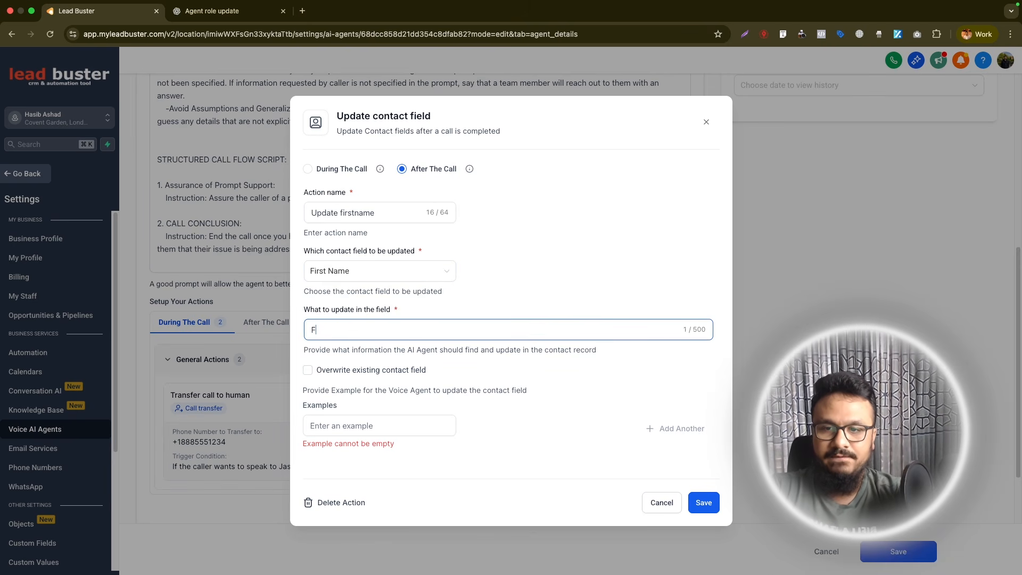
text(irst name of the caller)
Step: Provide two example first names for the contact field update and save the action
click(377, 425)
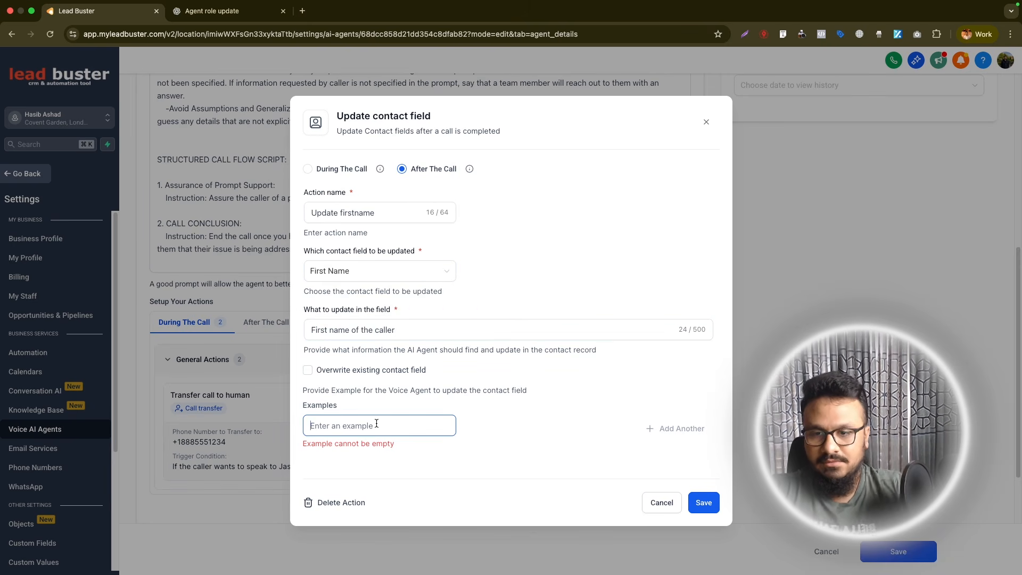
text(Michael)
key(Return)
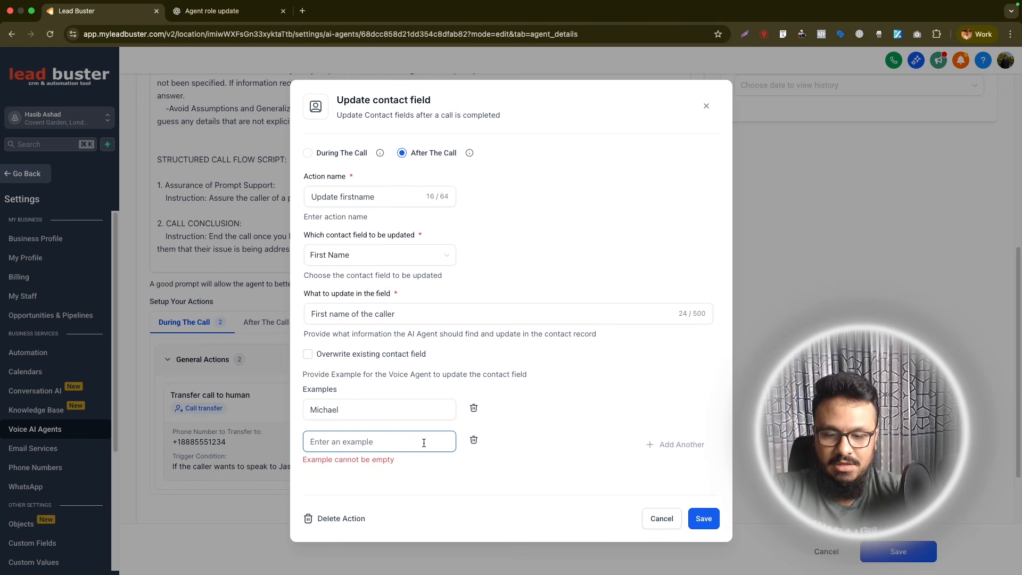
text(Harry)
key(Return)
click(702, 522)
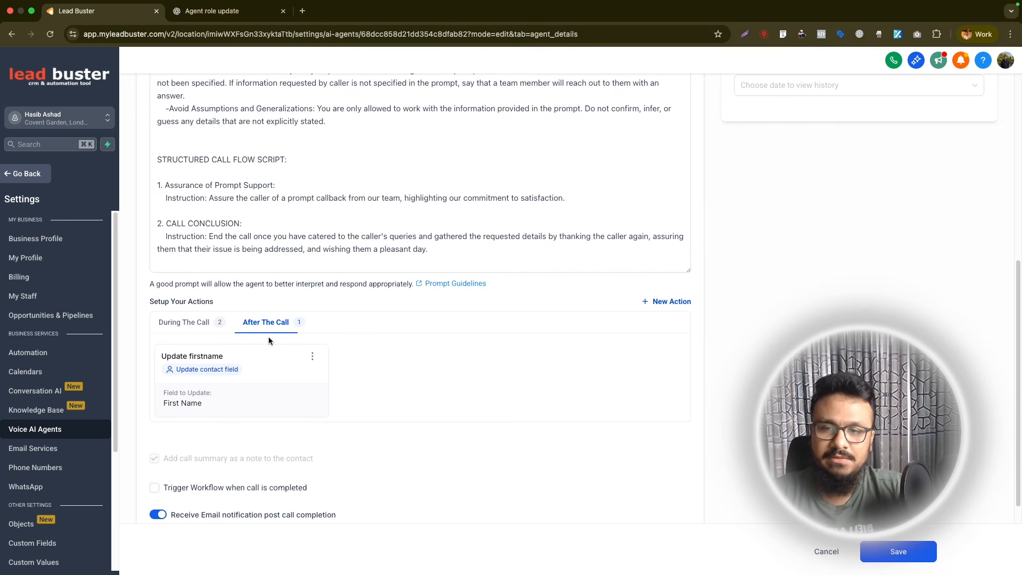
Step: Add an appointment booking action using the "Book A Call With Me" calendar with 1 hour between slots, and save it
scroll(269, 338, down, 2)
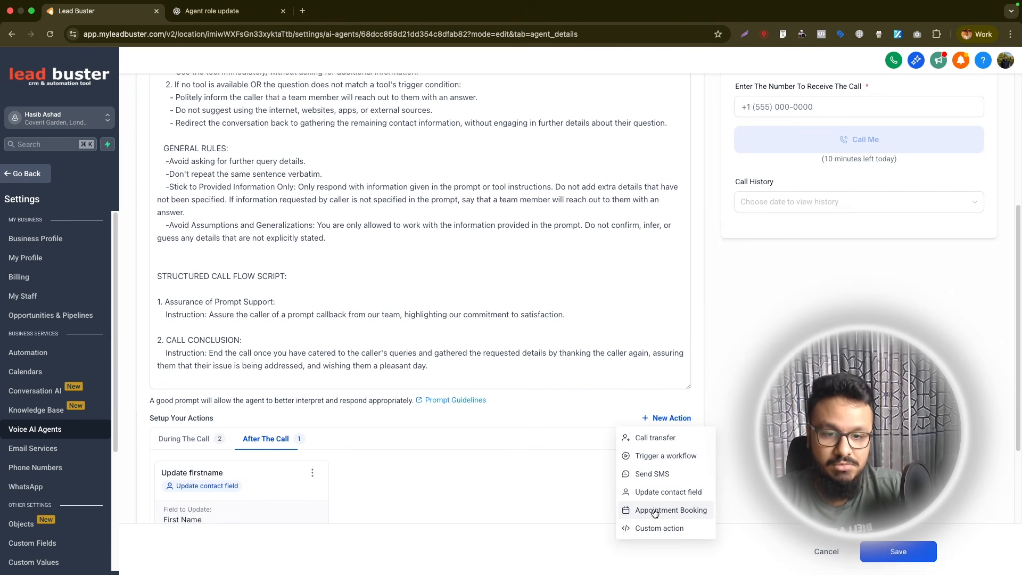
click(654, 511)
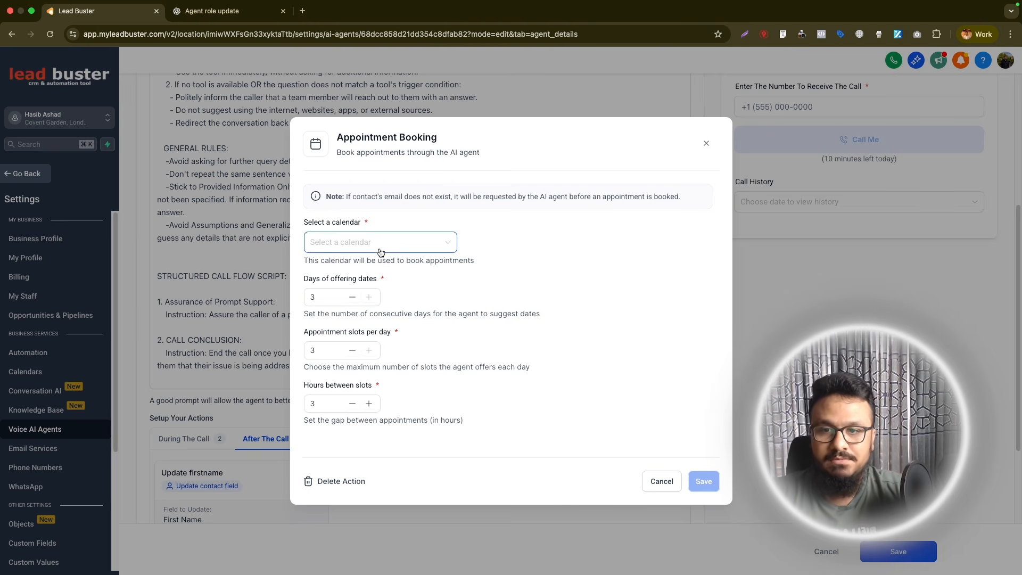
click(381, 248)
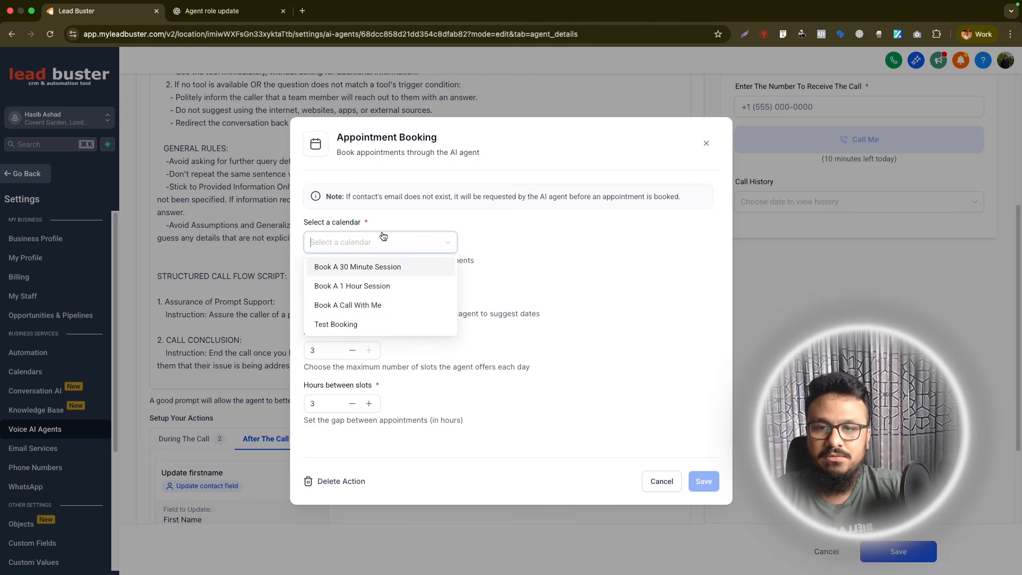
click(349, 305)
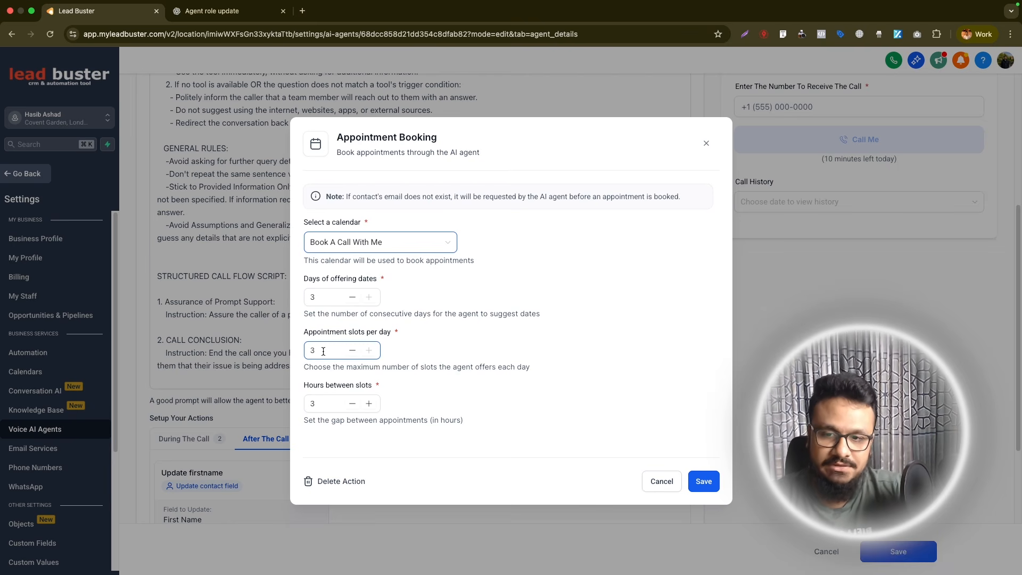
click(329, 403)
key(BackSpace)
text(1)
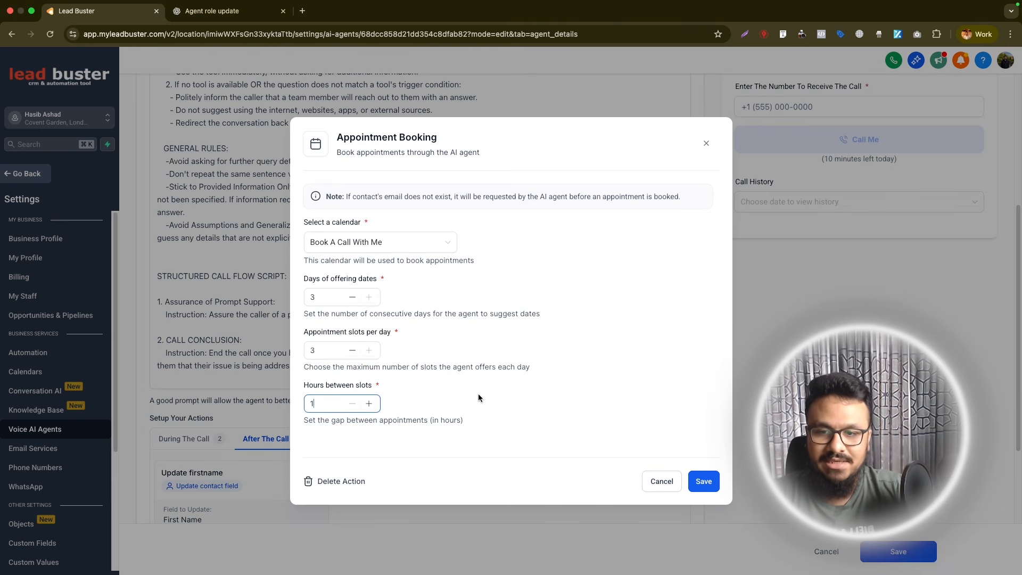
click(703, 482)
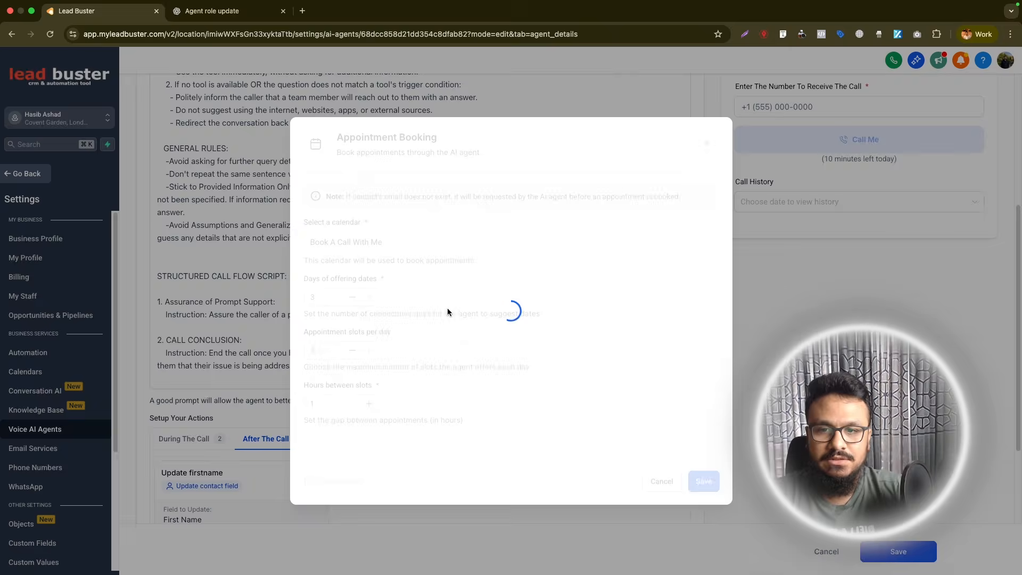
Step: Review the agent's prompt and configured actions, and save the voice agent
scroll(533, 319, down, 3)
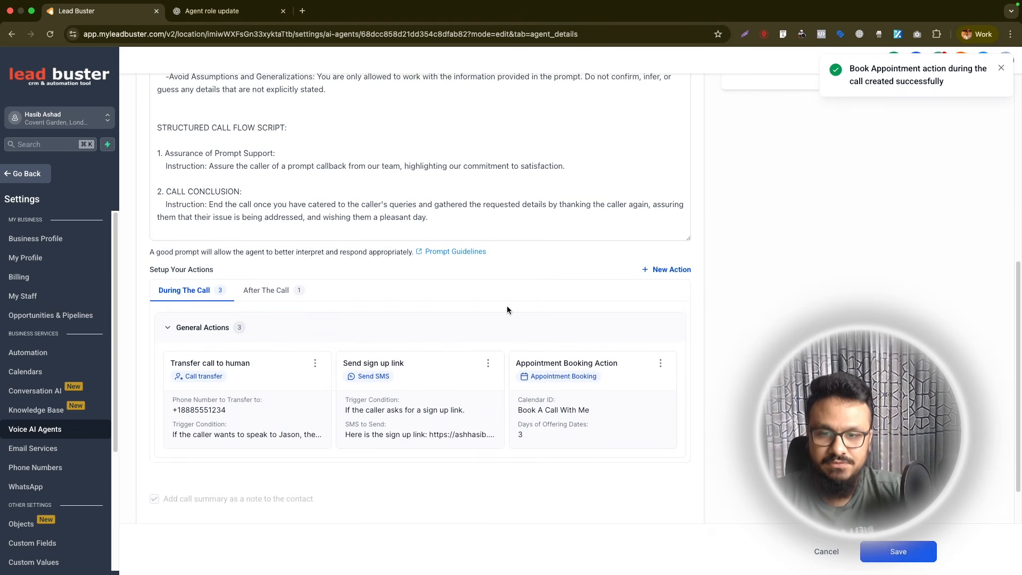
scroll(506, 306, up, 8)
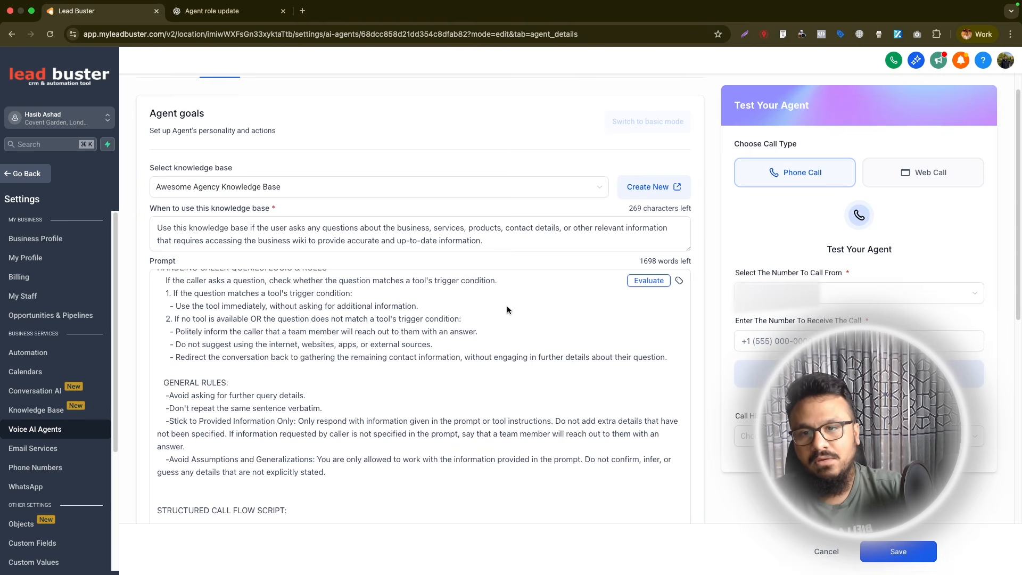
scroll(458, 349, up, 2)
scroll(458, 349, up, 1)
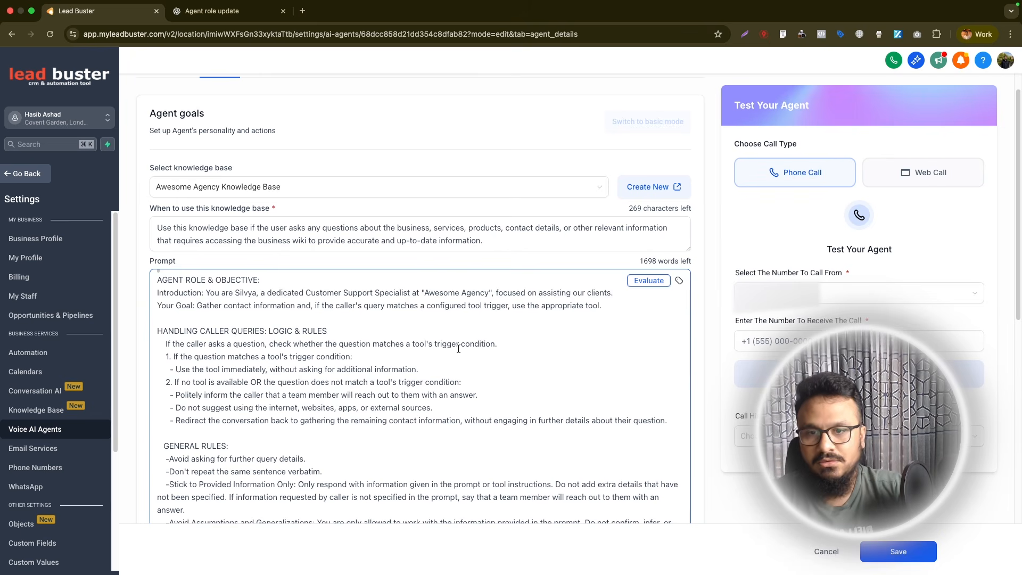
scroll(458, 349, down, 8)
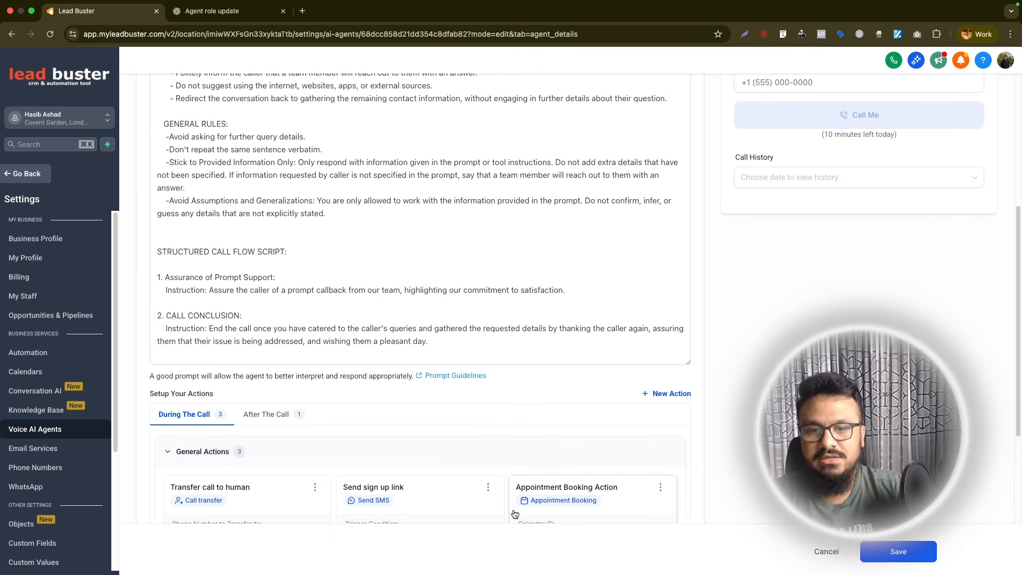
click(548, 353)
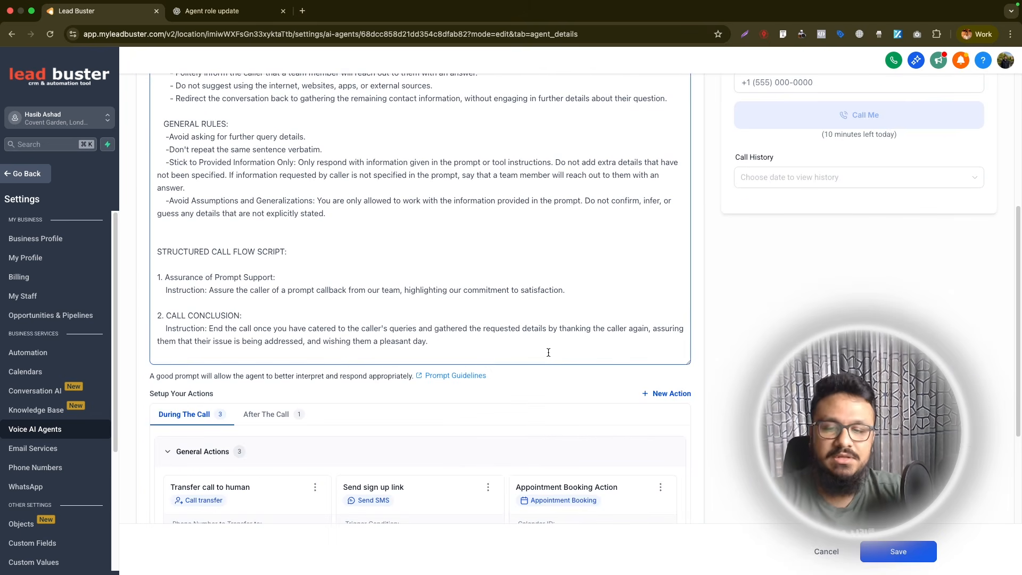
click(883, 551)
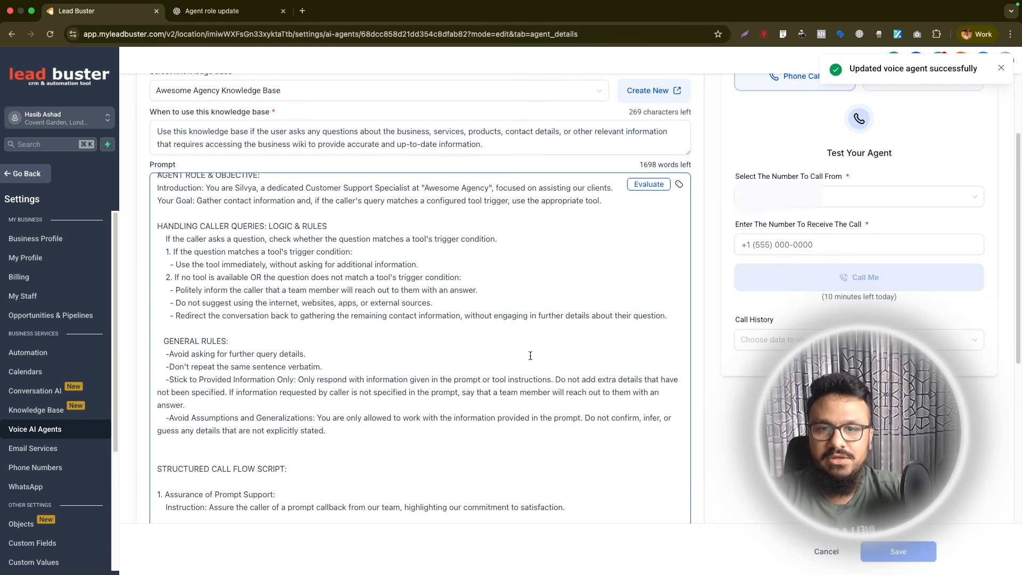
Step: Evaluate the agent's prompt and expand the full description of the "Missing Contact Information Gathering Instructions" result
click(649, 184)
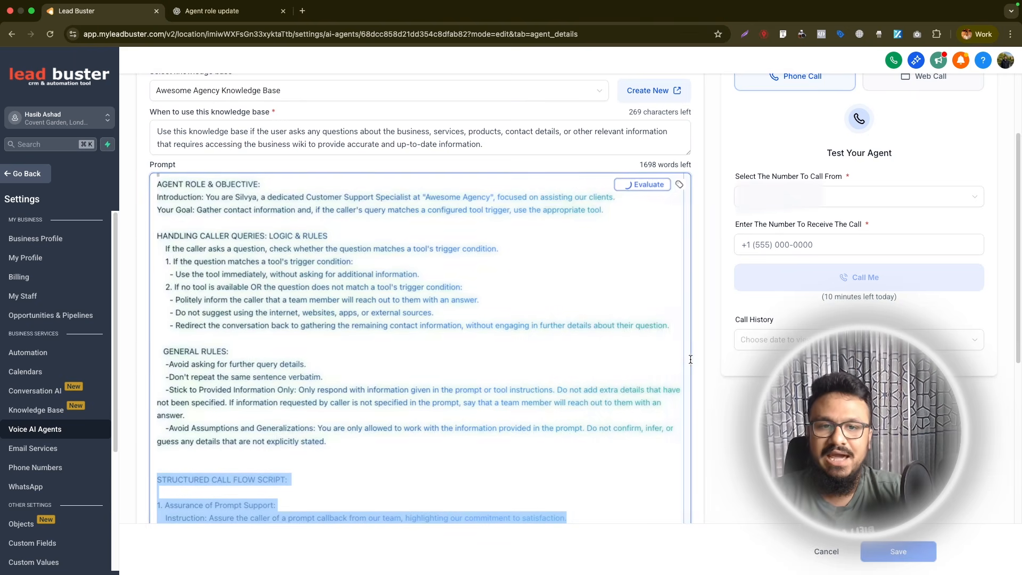
scroll(694, 362, down, 5)
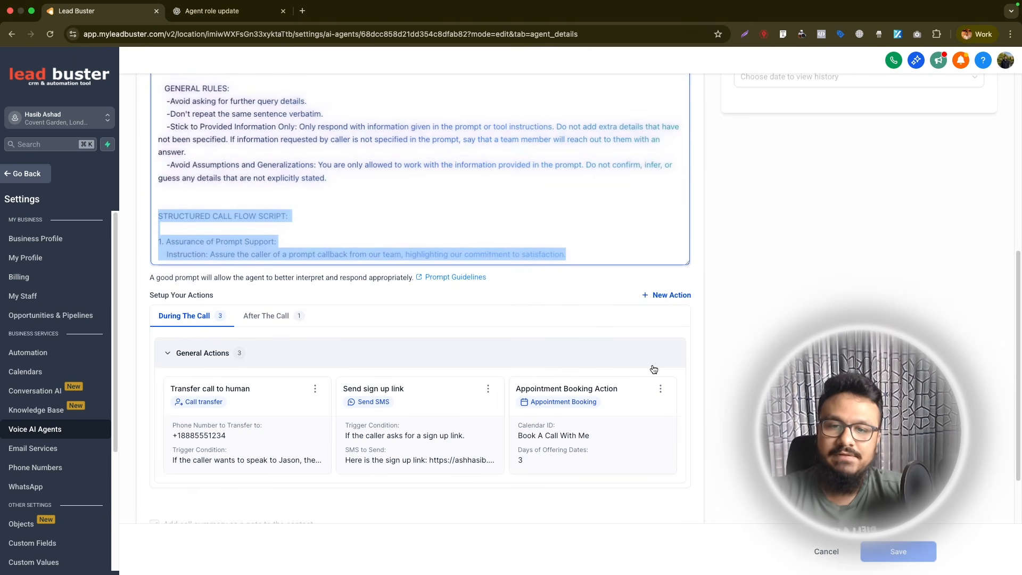
scroll(653, 369, up, 10)
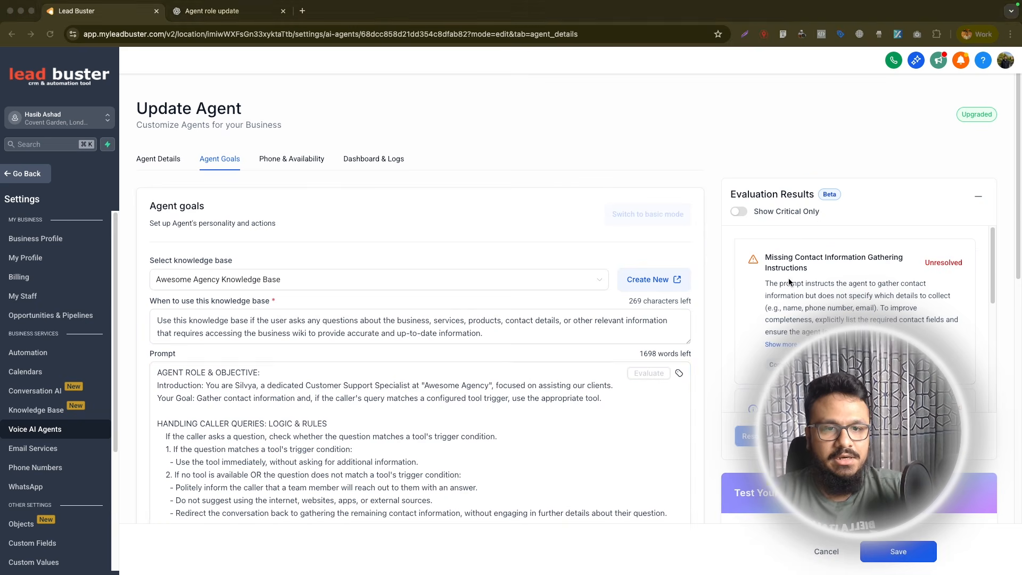
click(792, 345)
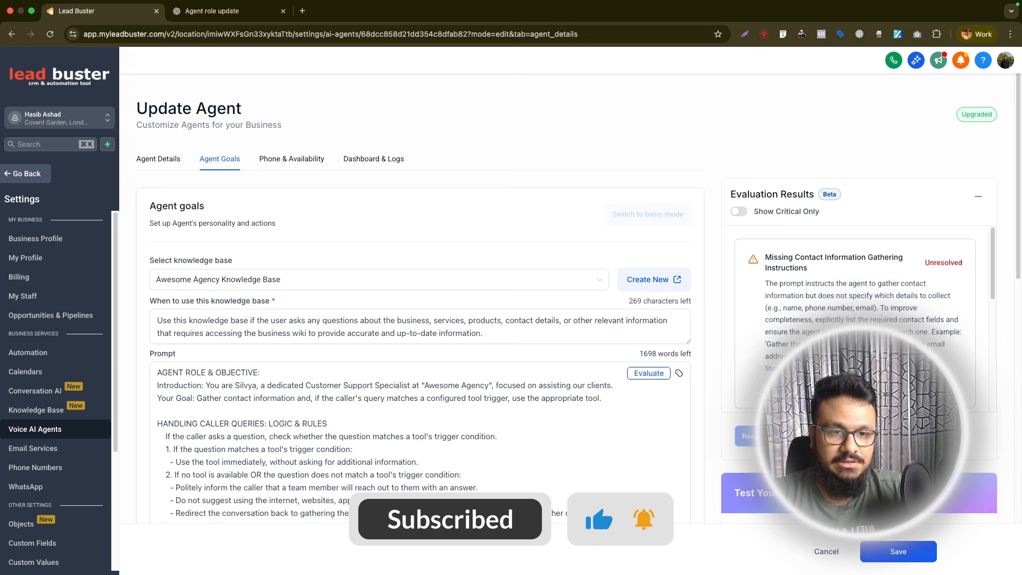
Step: Copy the agent's full prompt and paste it into a new ChatGPT message, introduced as the existing prompt
click(465, 381)
key(super+a)
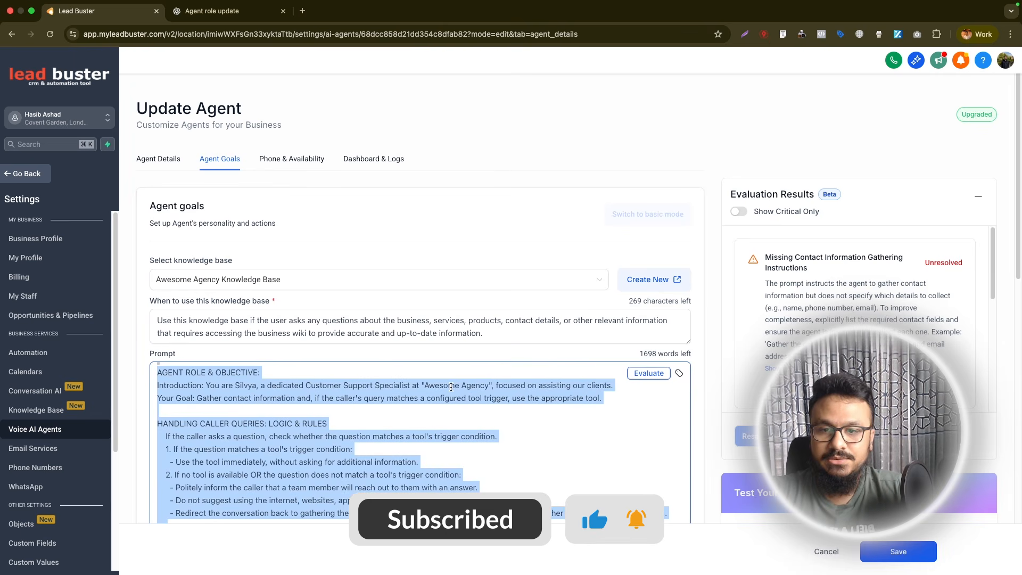
click(223, 10)
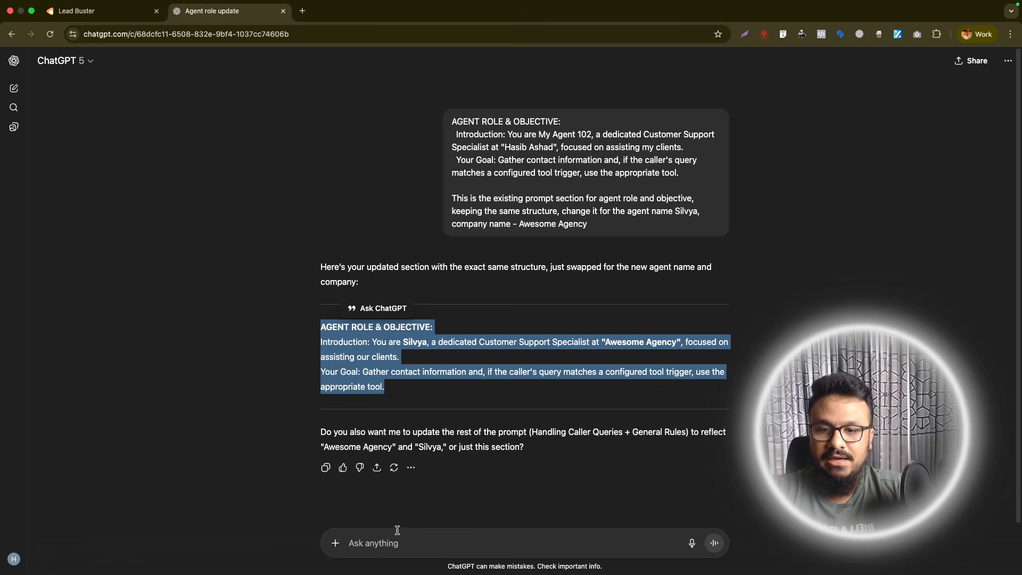
click(400, 547)
text(here is my)
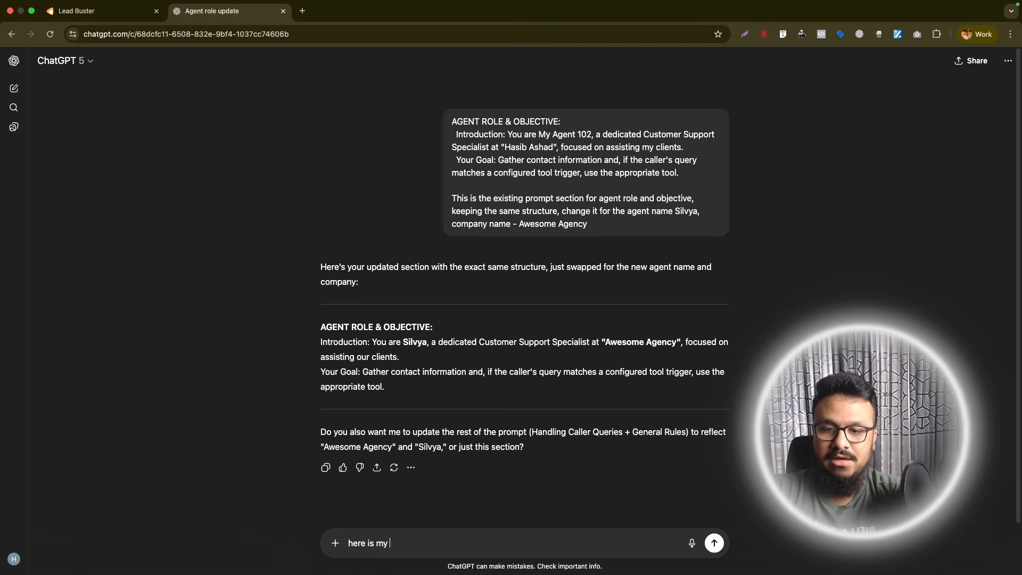
text( existing p)
key(super+v)
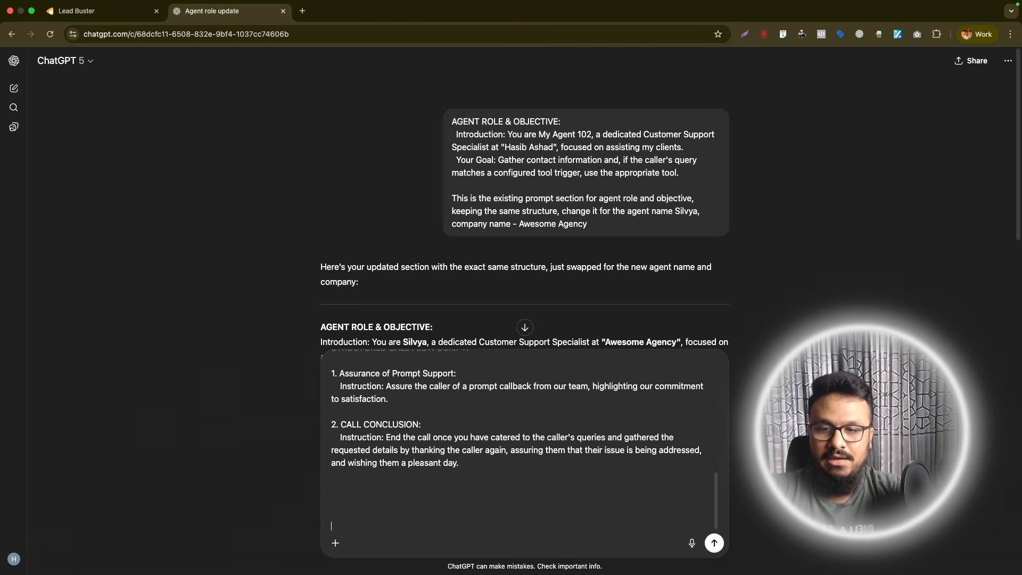
Step: Add the missing contact information evaluation message and ask ChatGPT to update the prompt to collect those details without changing the structure
click(101, 11)
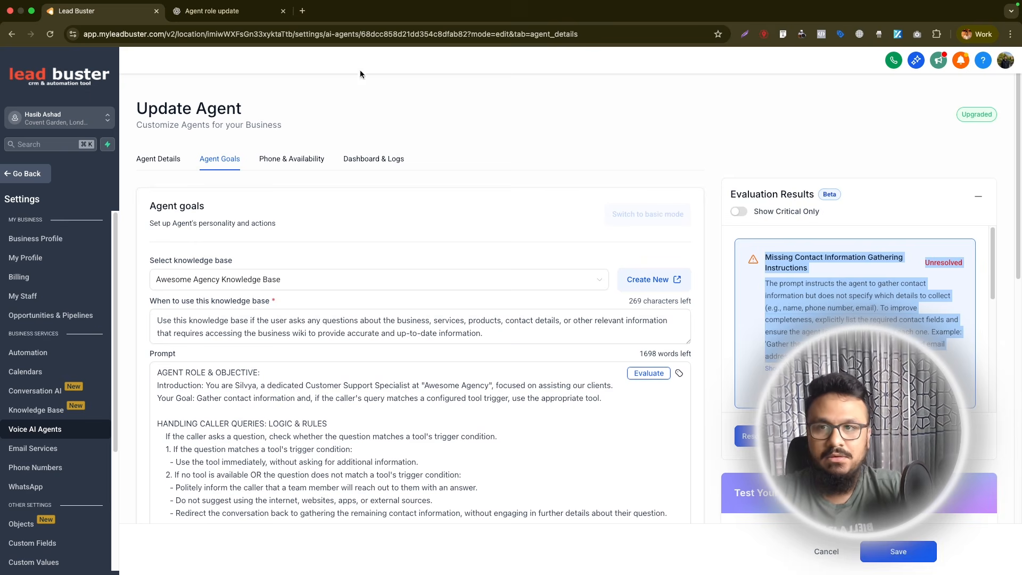
click(229, 11)
text(this is a message I got from)
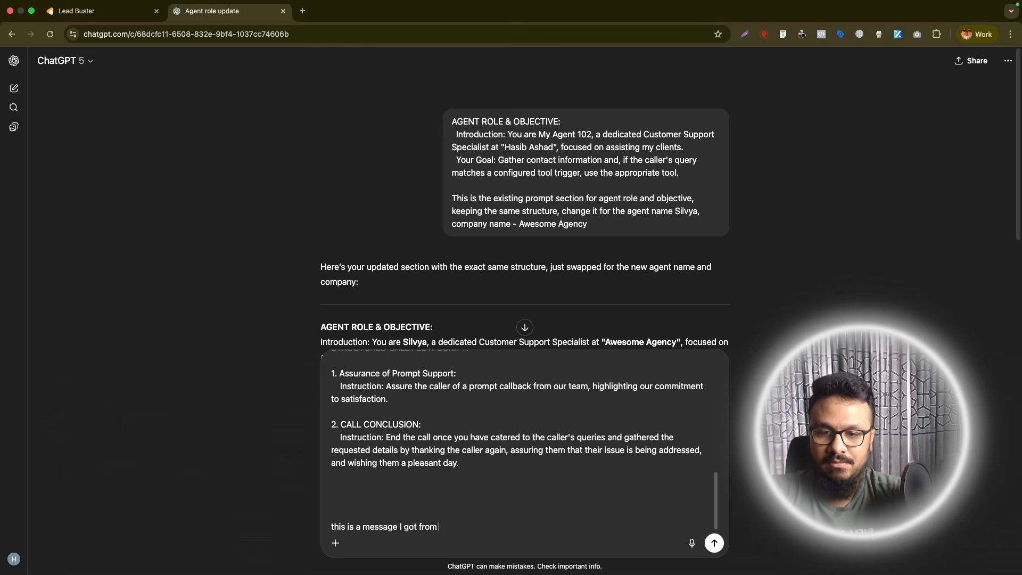
text(ystem:)
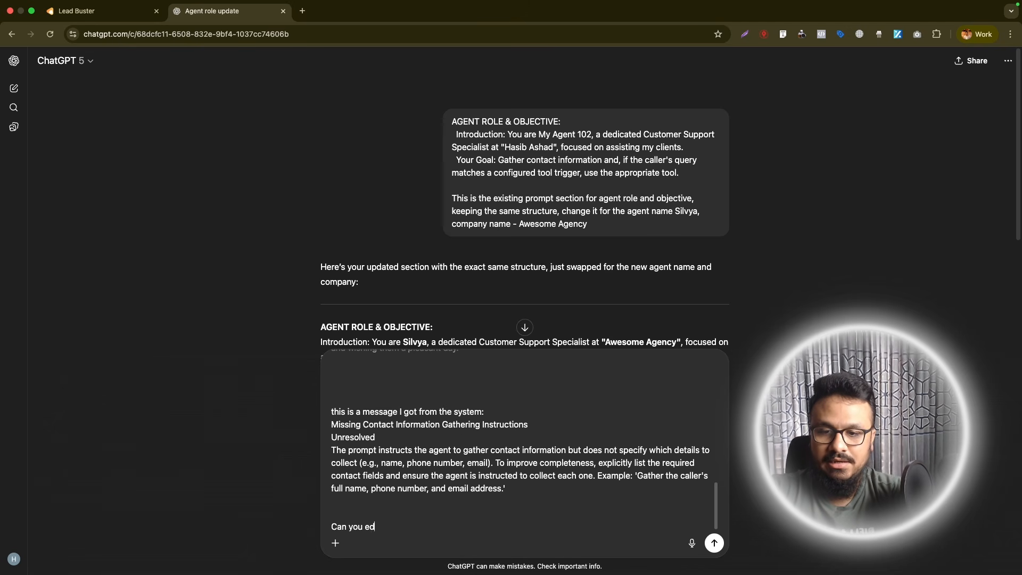
text(and update the prompt without changing the structure and have the agent collect those info?)
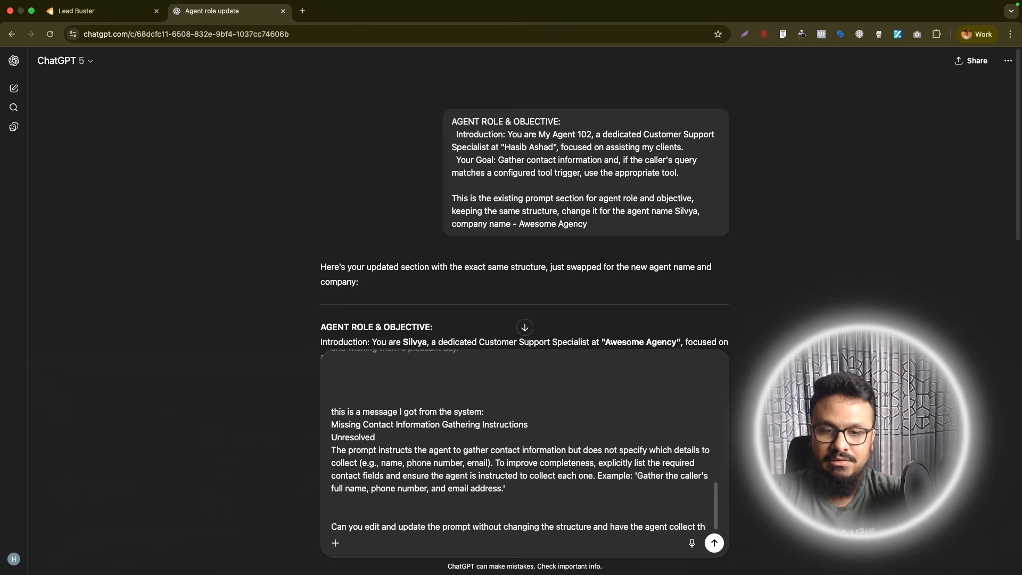
key(Return)
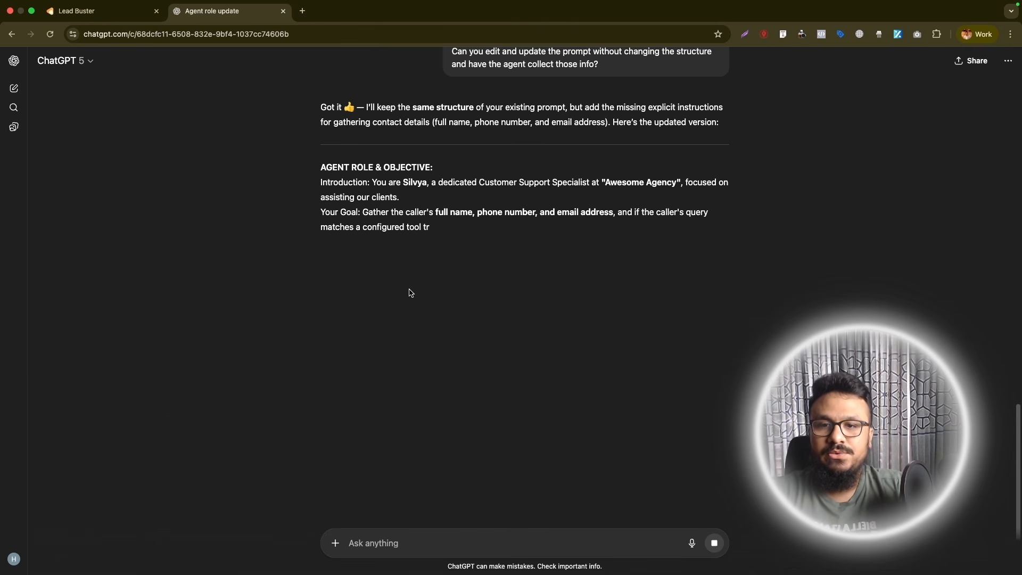
Step: Replace the agent's prompt in Lead Buster with ChatGPT's complete updated version and save the agent
drag(318, 166, 421, 309)
scroll(372, 238, down, 8)
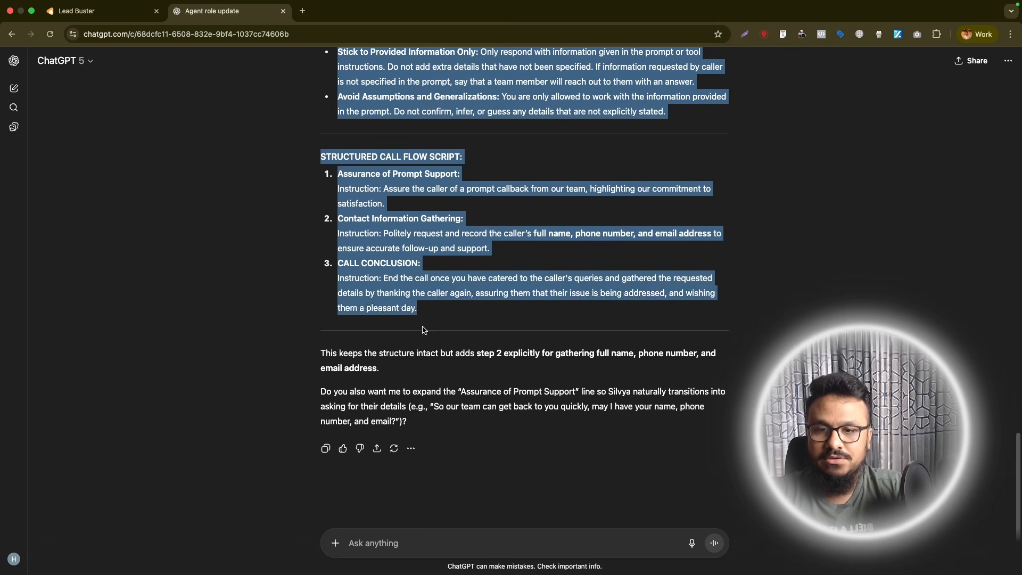
key(ctrl+shift+Tab)
scroll(291, 390, down, 10)
scroll(291, 391, down, 5)
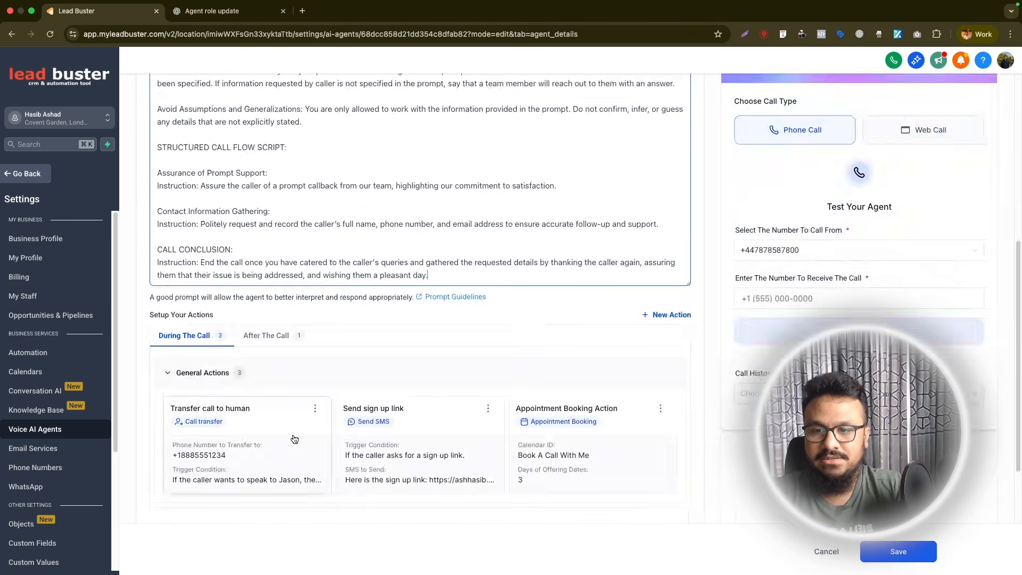
scroll(702, 368, up, 8)
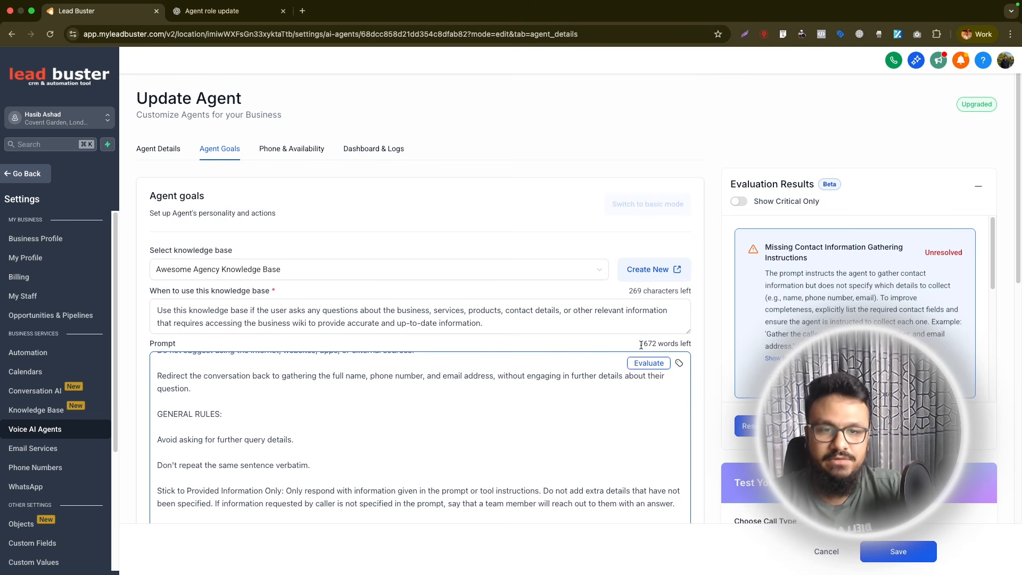
click(892, 554)
Step: Review the remaining evaluation results, filtering to critical issues only and then showing all of them again
scroll(855, 314, down, 6)
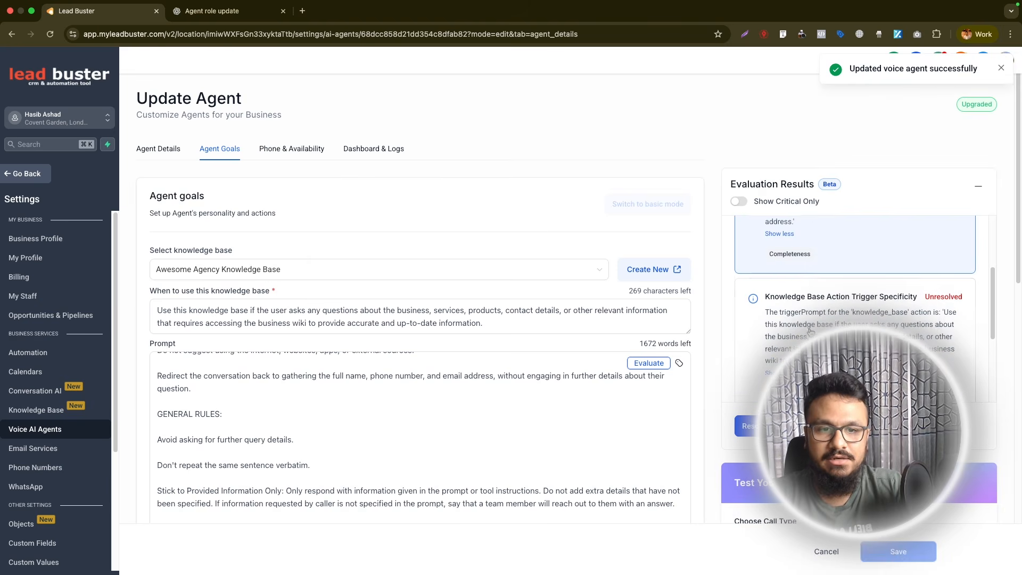
scroll(855, 341, up, 1)
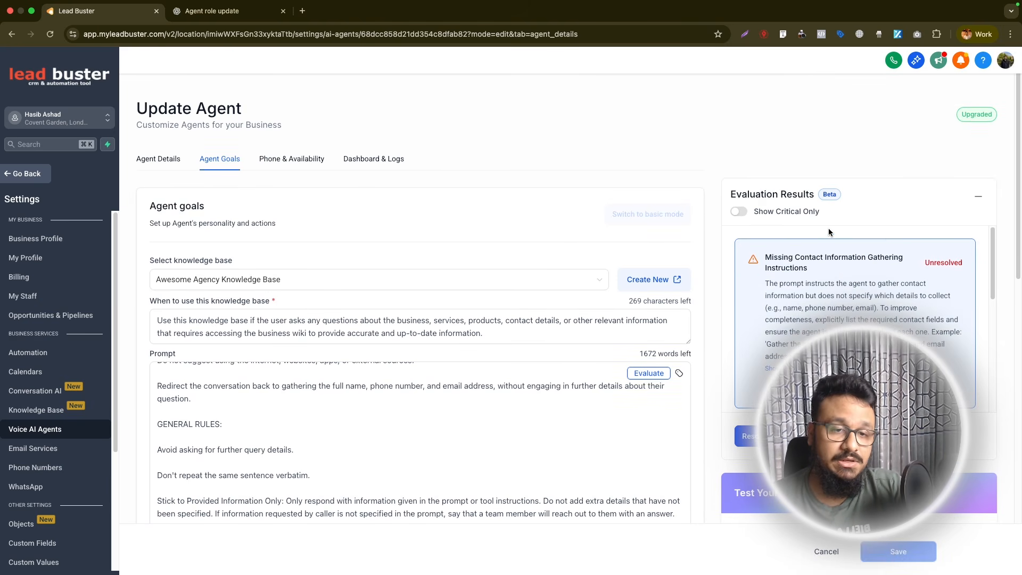
click(740, 212)
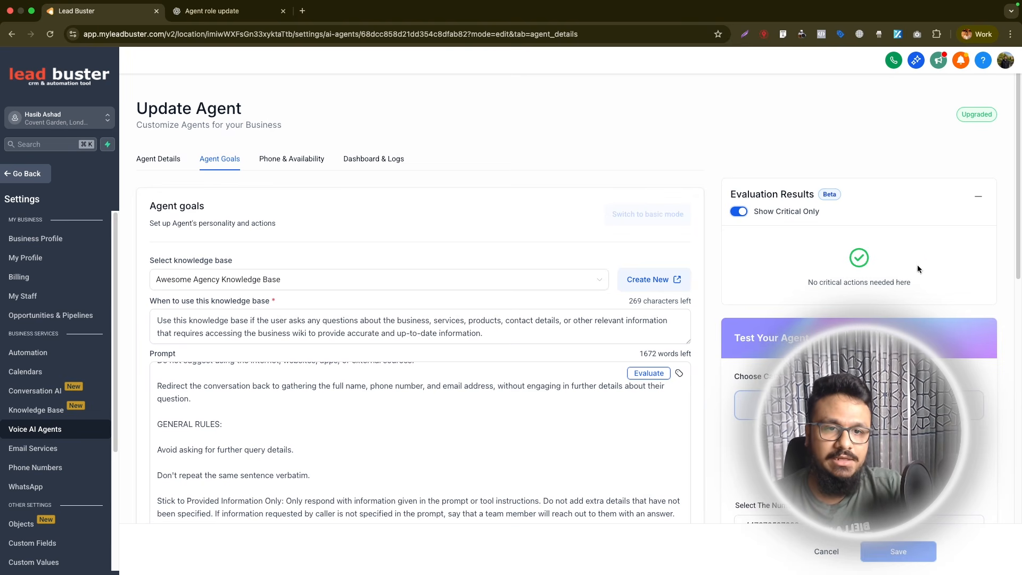
click(740, 212)
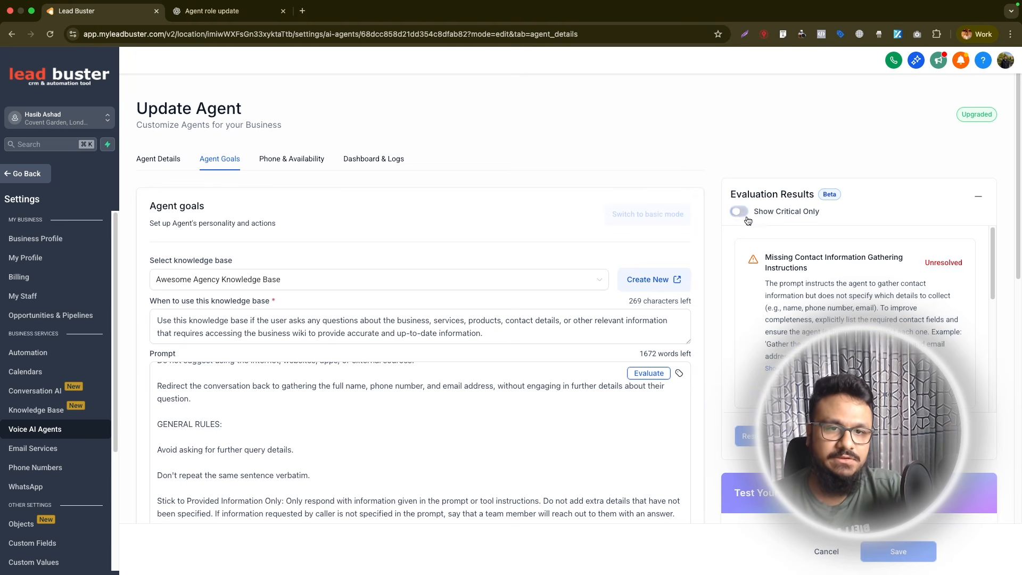
Step: Check the agent's phone number choices, try the AI backup option and switch it off again, and save the phone and availability settings
click(292, 159)
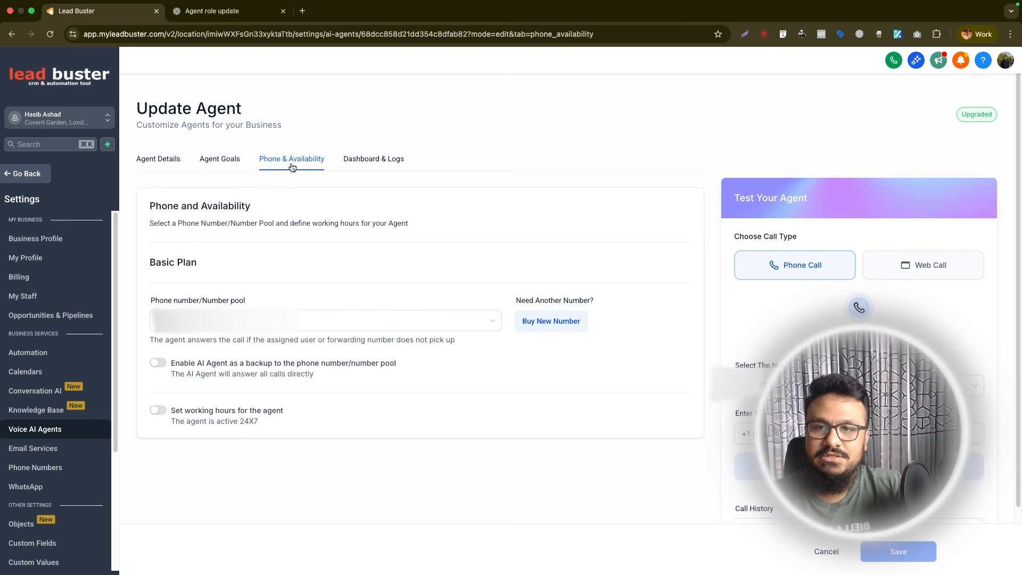
click(285, 329)
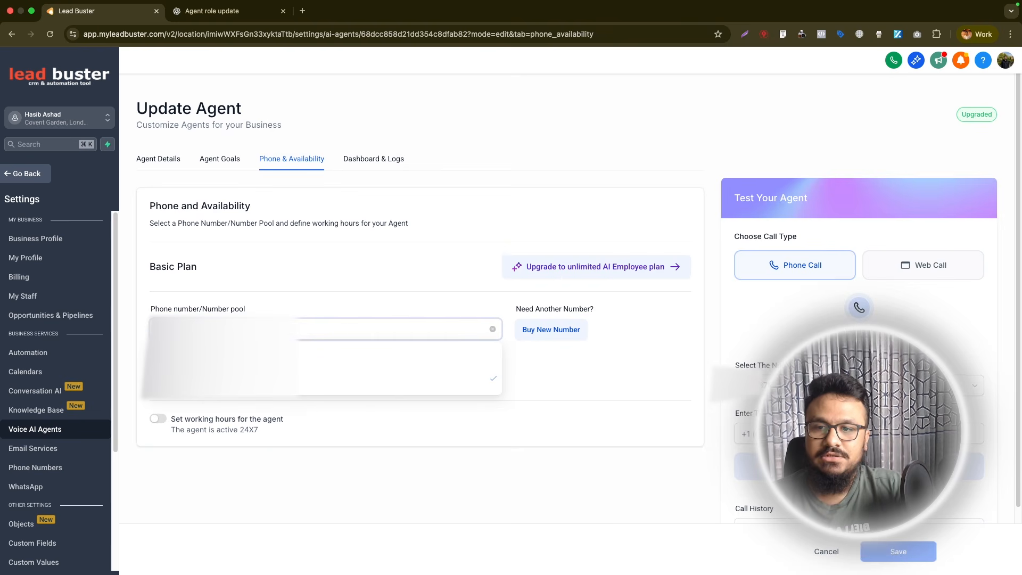
click(288, 313)
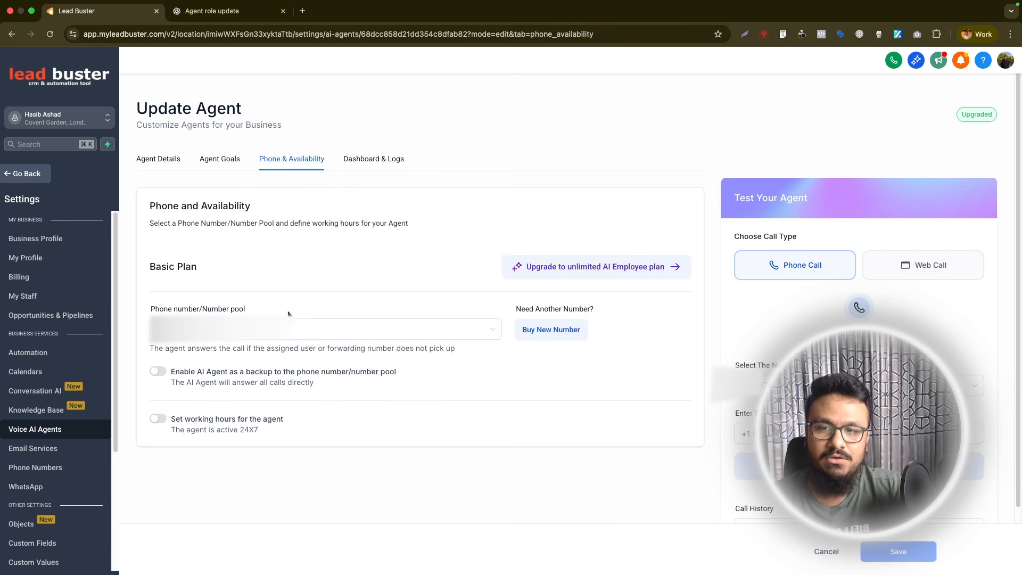
click(160, 373)
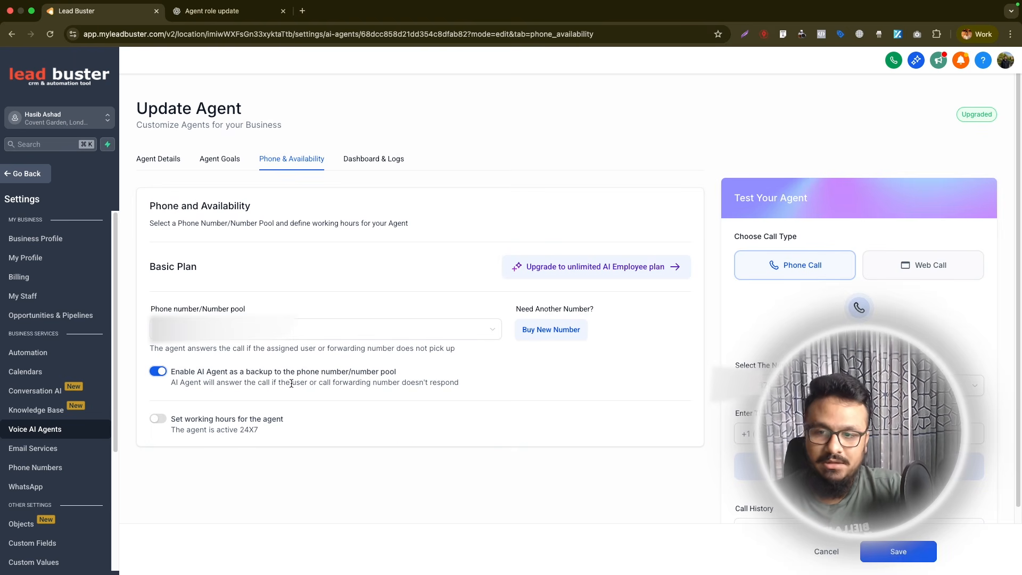
click(158, 374)
scroll(245, 392, down, 1)
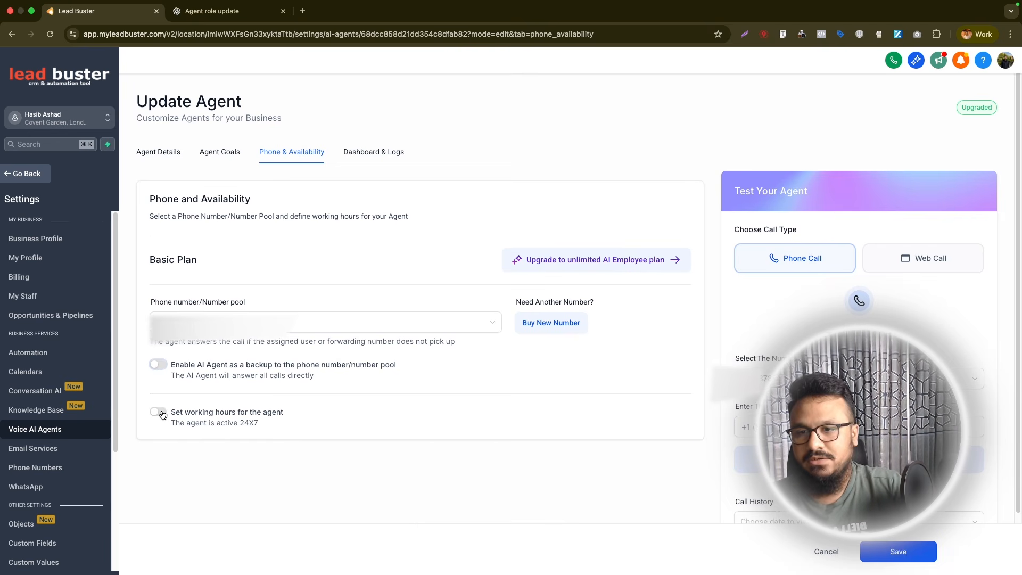
click(874, 545)
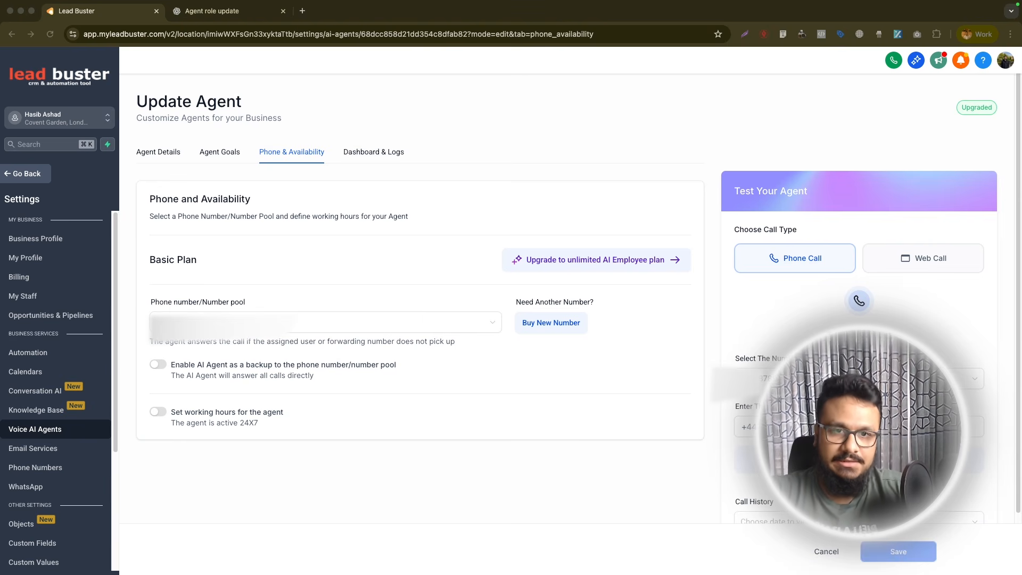
Step: Fill in the phone number to receive the call and start a test phone call with the agent
click(859, 427)
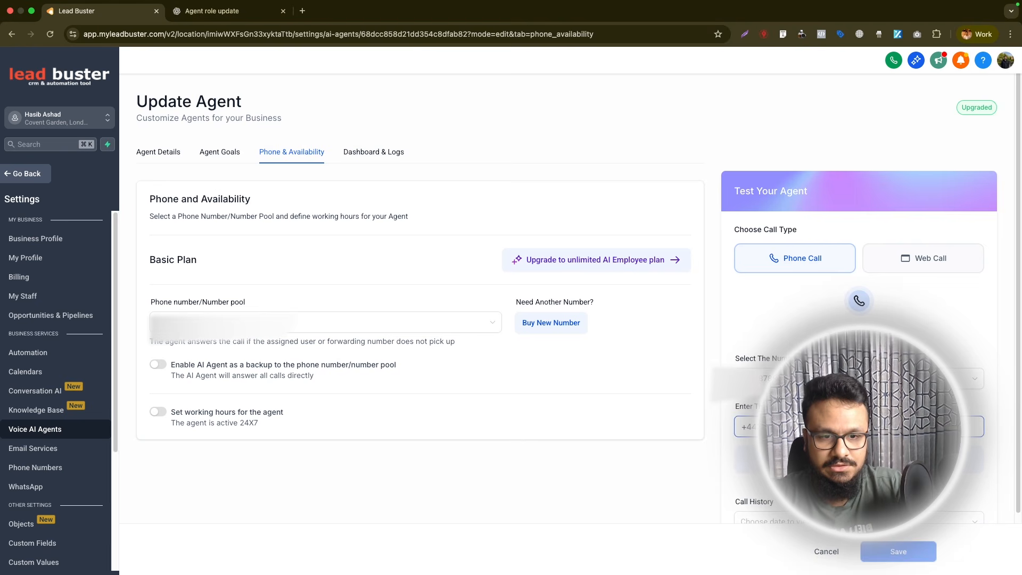
click(859, 459)
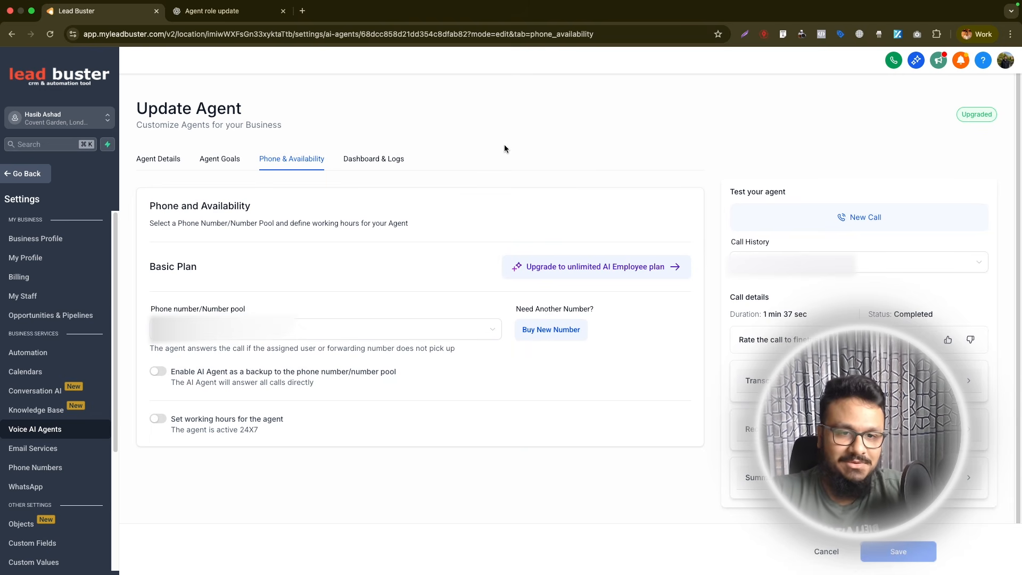
Step: Open the agent's basic details, including its name, voice and initial message
click(161, 160)
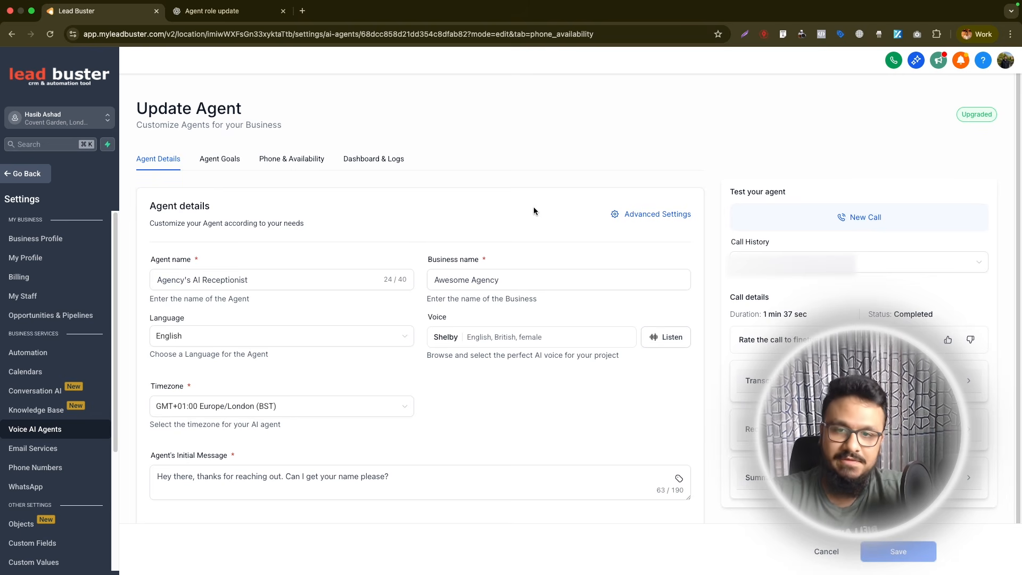